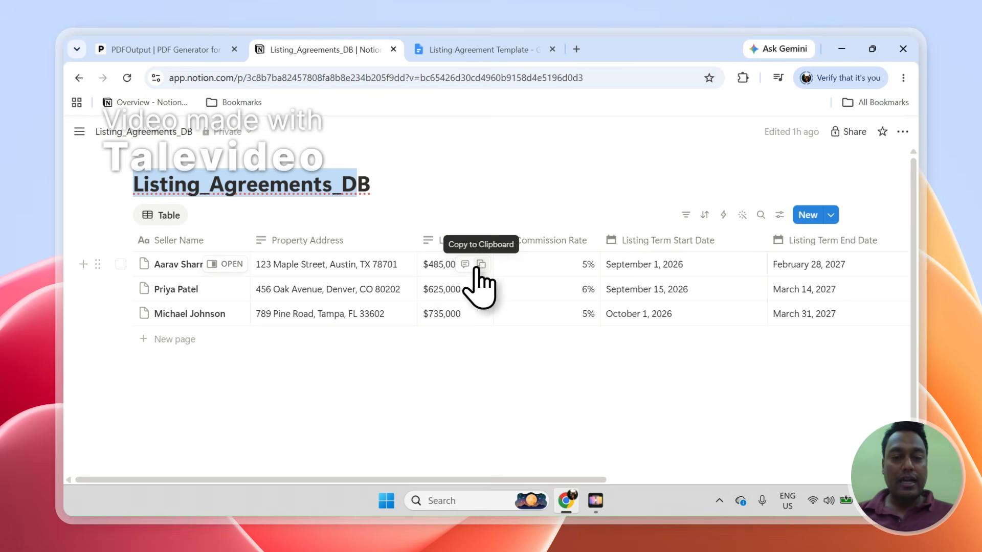
# - Tick and clear the three seller record checkboxes in Listing_Agreements_DB
pyautogui.click(121, 264)
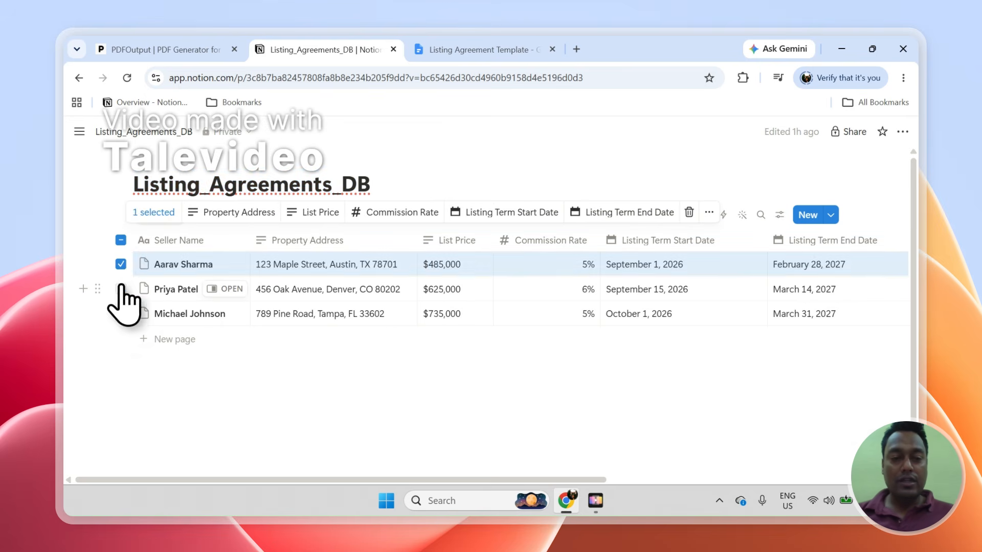
pyautogui.click(120, 289)
pyautogui.click(120, 313)
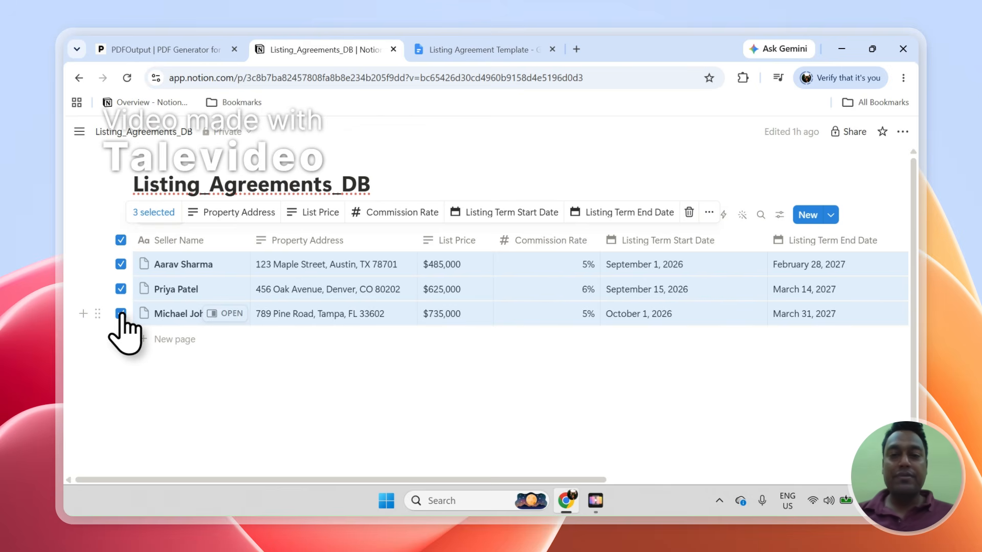
pyautogui.click(121, 239)
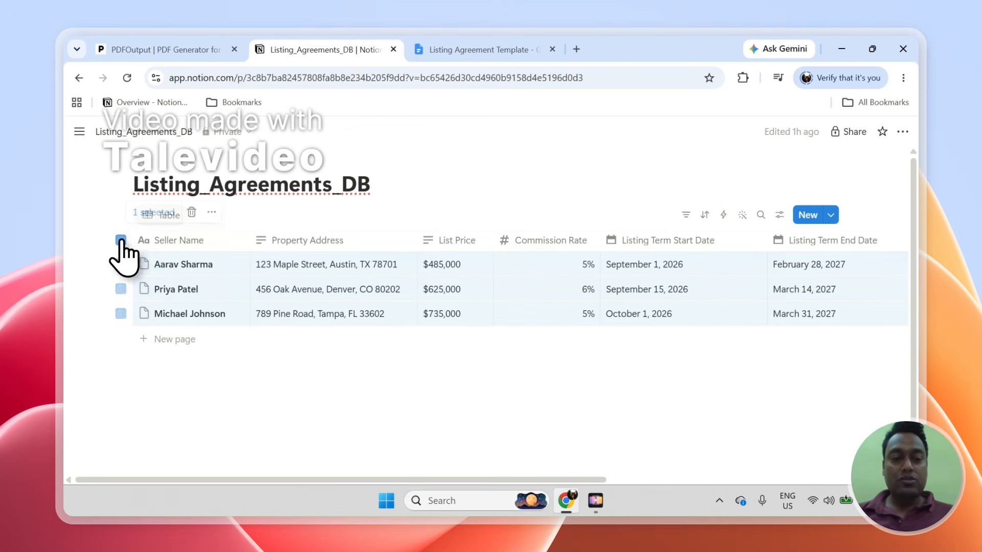
pyautogui.click(120, 264)
pyautogui.click(121, 289)
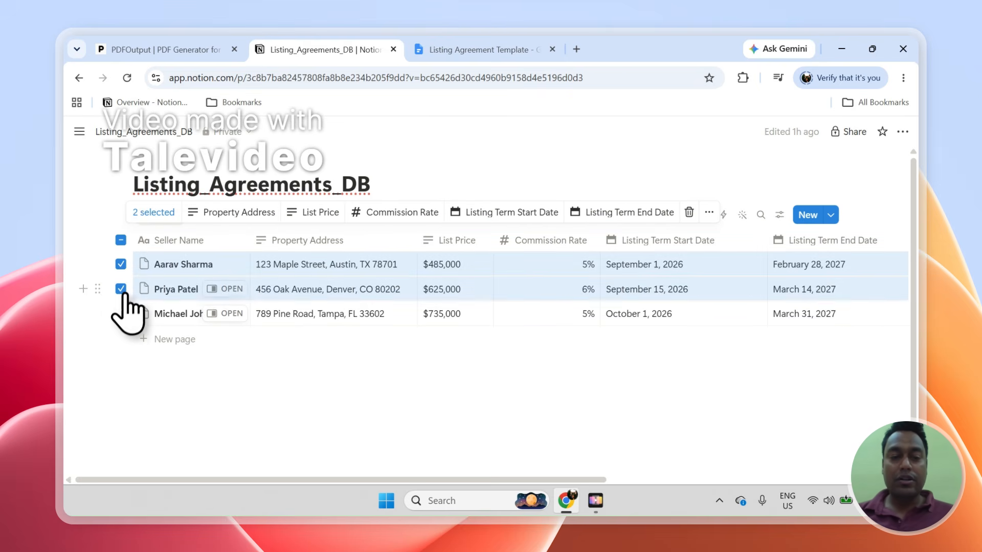
pyautogui.click(122, 240)
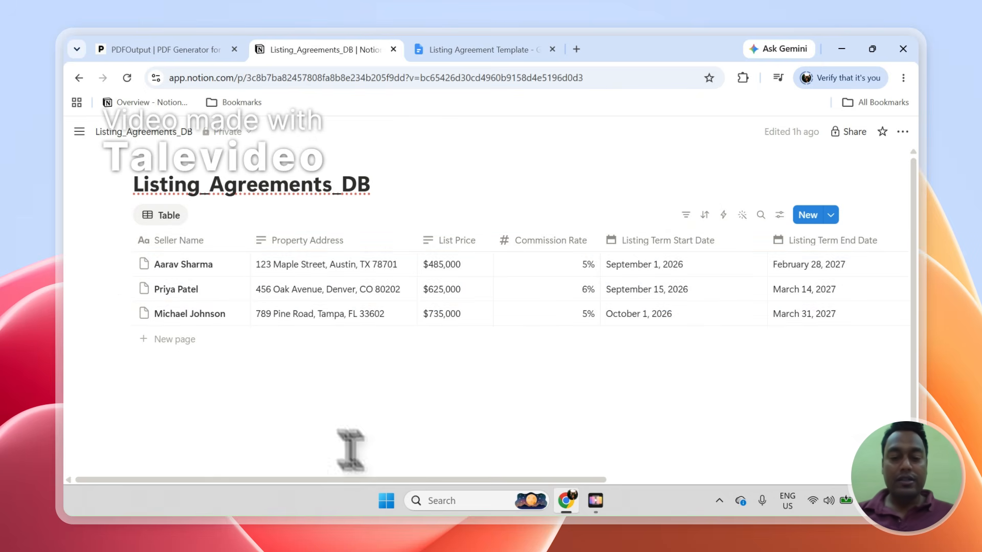
# - Scroll across the database columns and bring up the Listing Agreement Template document
pyautogui.moveTo(368, 479); pyautogui.dragTo(610, 506)
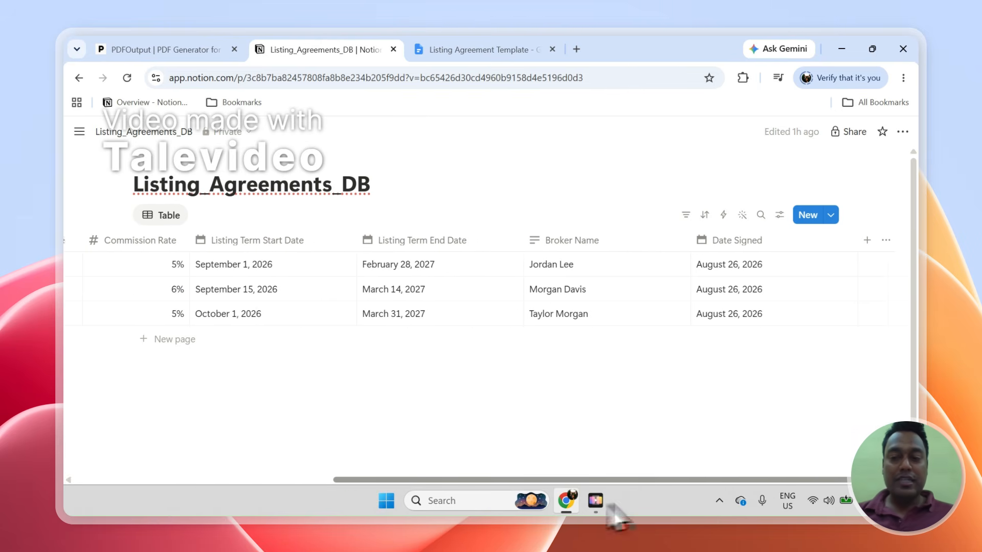
pyautogui.moveTo(726, 481); pyautogui.dragTo(758, 416)
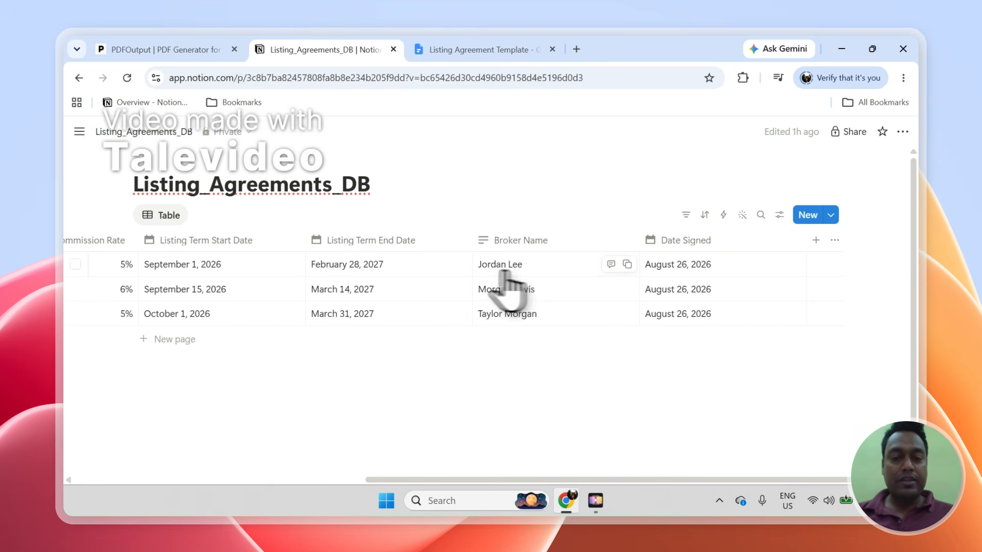
pyautogui.click(462, 46)
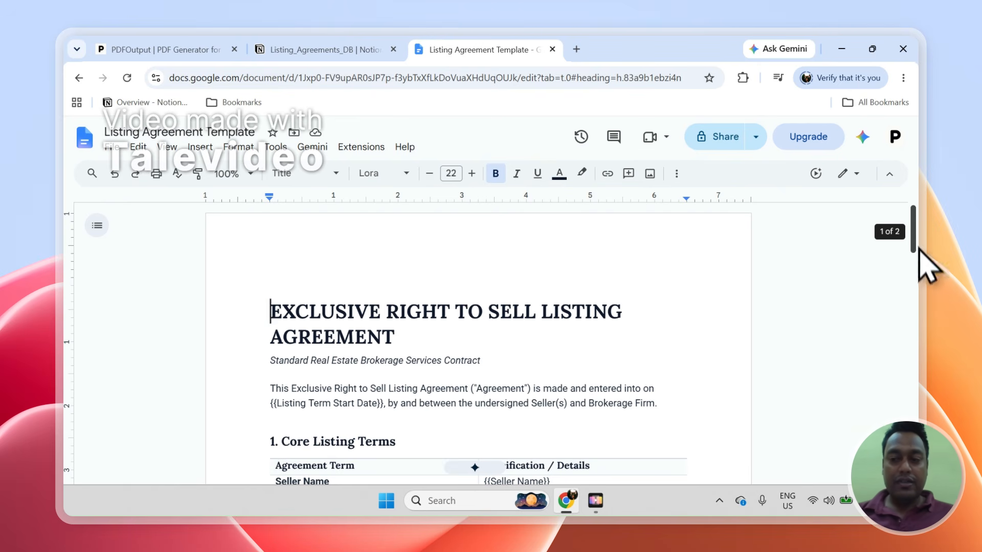
# - Highlight the {{Seller Name}} through End Date placeholders in the Core Listing Terms table
pyautogui.moveTo(915, 247); pyautogui.dragTo(913, 274)
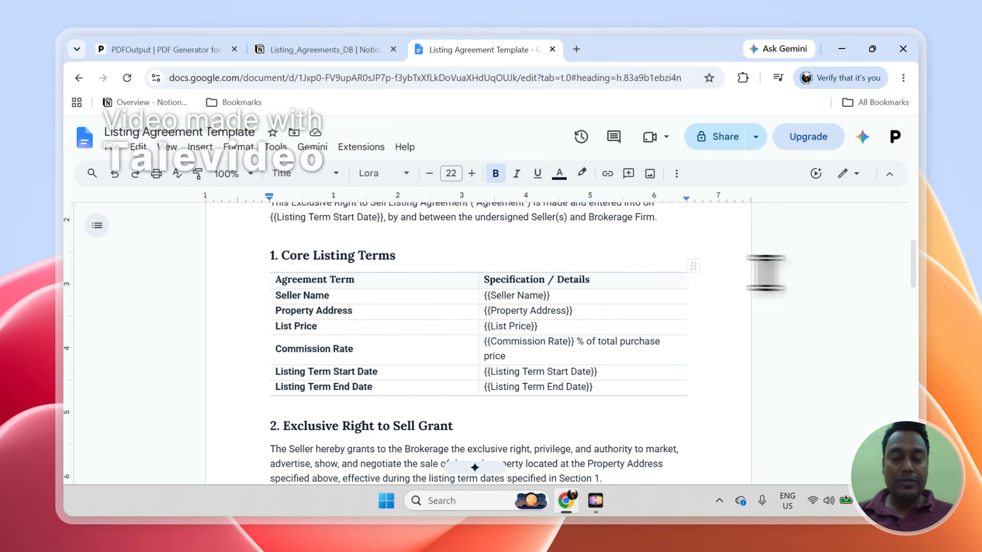
pyautogui.moveTo(558, 295); pyautogui.dragTo(491, 296)
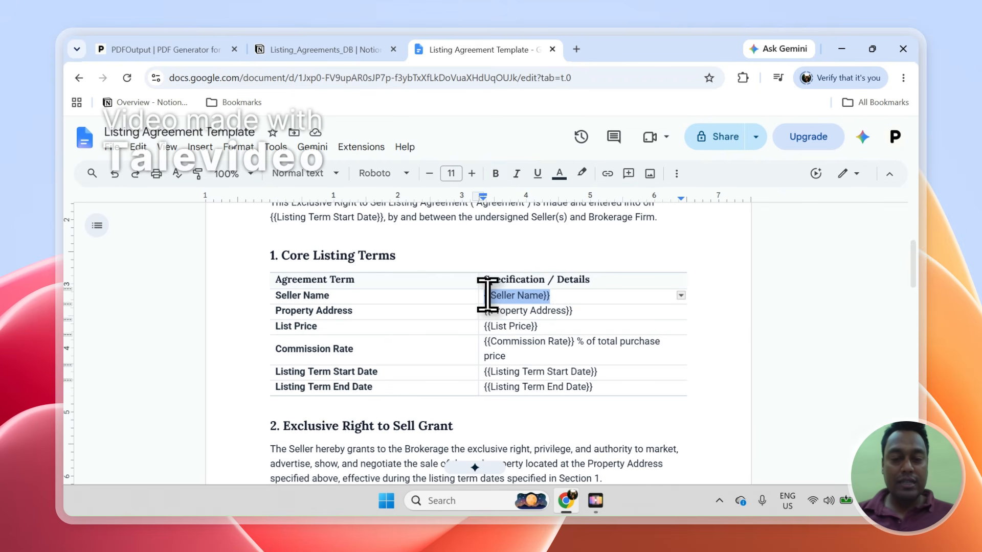
pyautogui.click(514, 295)
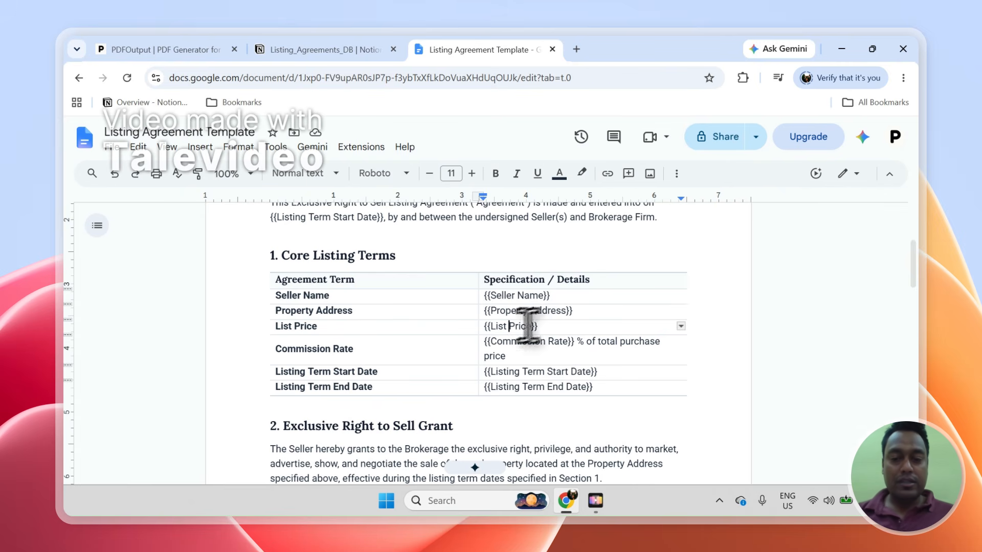
pyautogui.moveTo(596, 390); pyautogui.dragTo(558, 350)
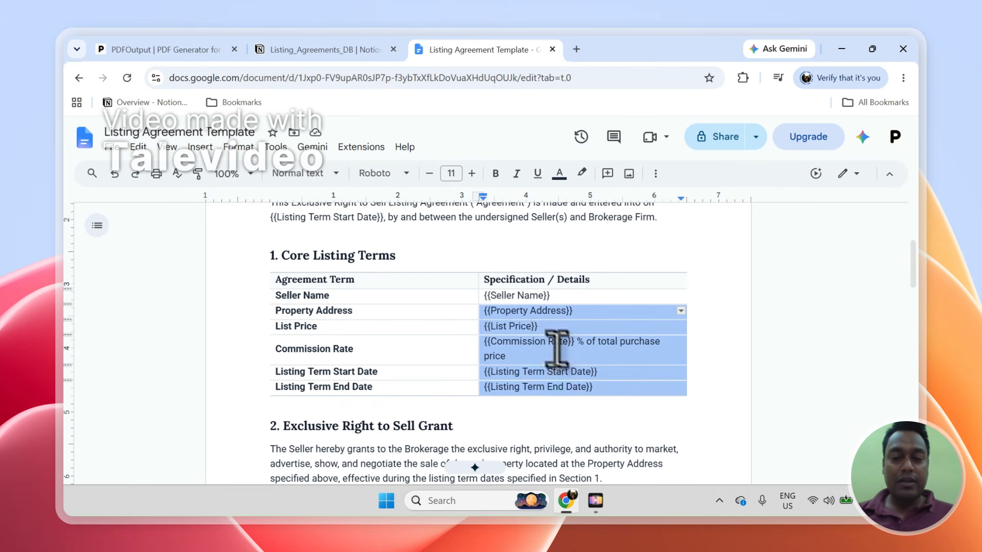
pyautogui.moveTo(517, 312); pyautogui.dragTo(514, 307)
# - Compare the Notion database columns with the template's List Price placeholder
pyautogui.click(322, 49)
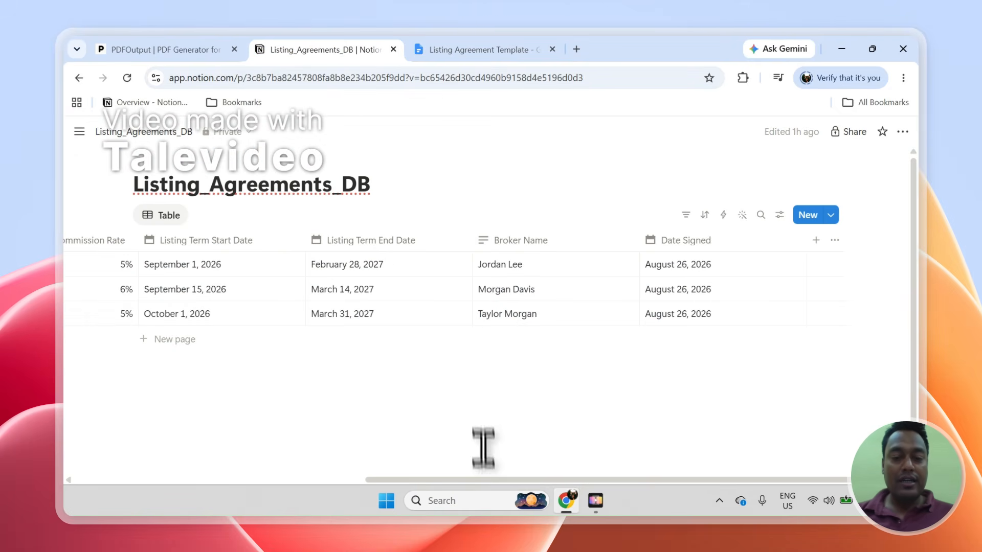
pyautogui.hscroll(-1, 481, 479)
pyautogui.moveTo(481, 479); pyautogui.dragTo(384, 431)
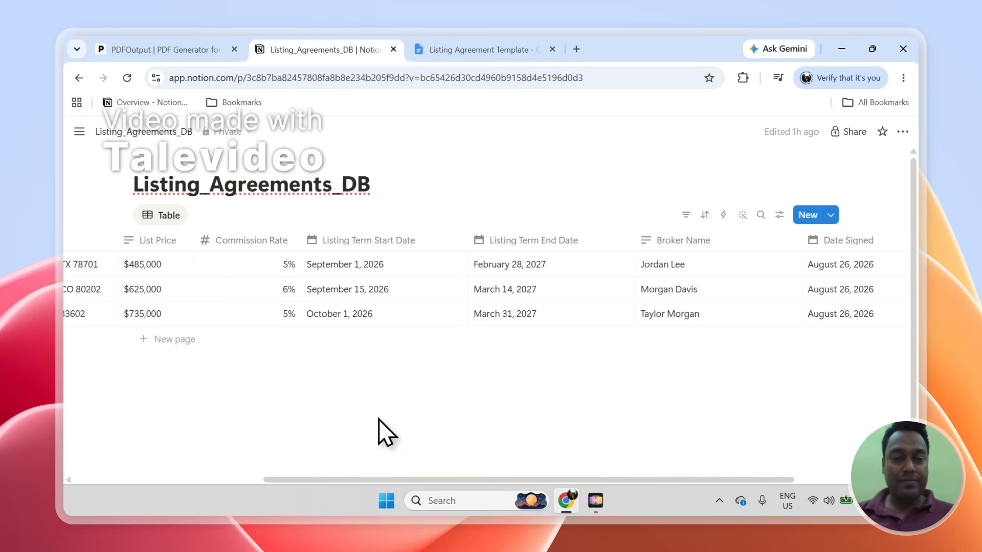
pyautogui.click(473, 50)
pyautogui.click(507, 326)
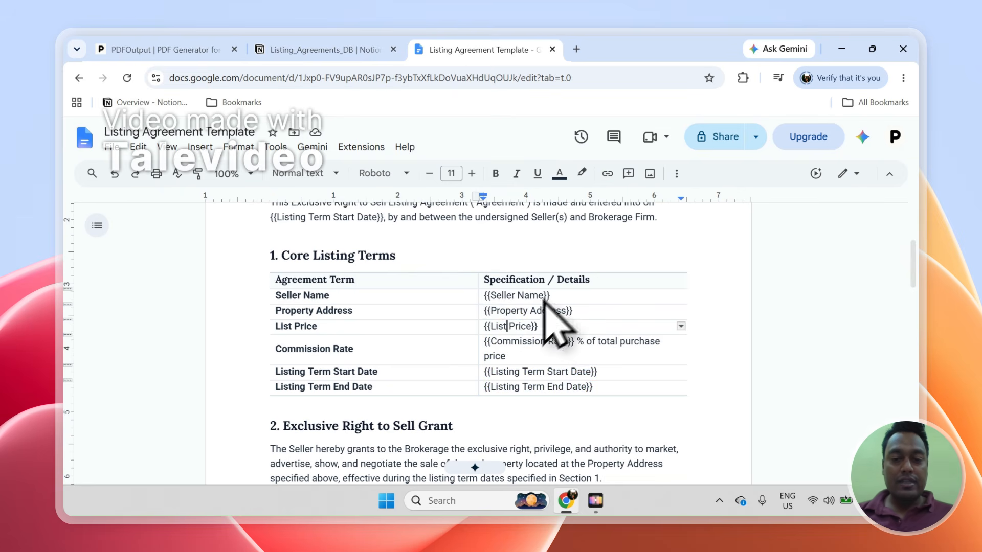
pyautogui.click(373, 78)
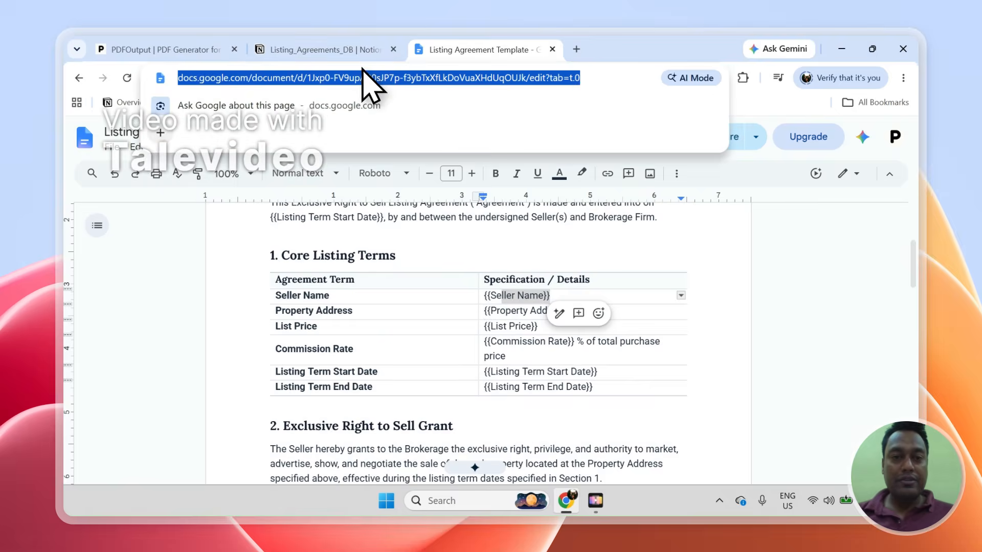
# - Recheck the Notion columns against the Listing Term Start Date placeholder, then go to PDFOutput
pyautogui.click(328, 50)
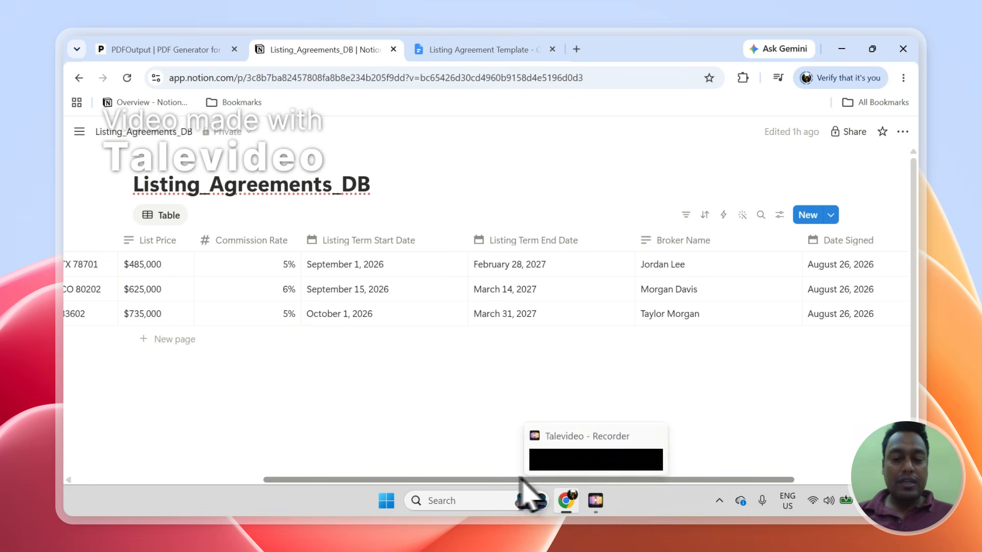
pyautogui.moveTo(545, 479); pyautogui.dragTo(250, 404)
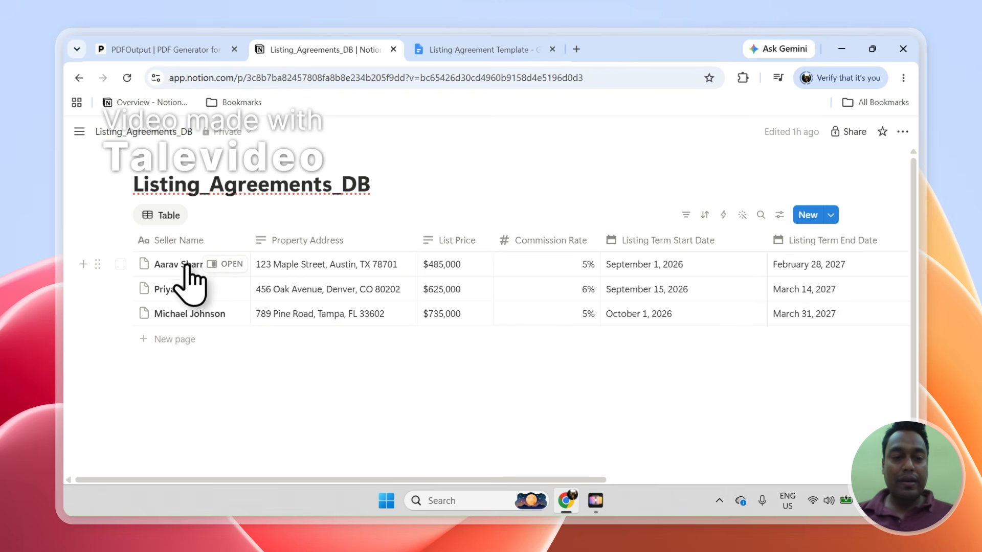
pyautogui.click(480, 50)
pyautogui.click(528, 310)
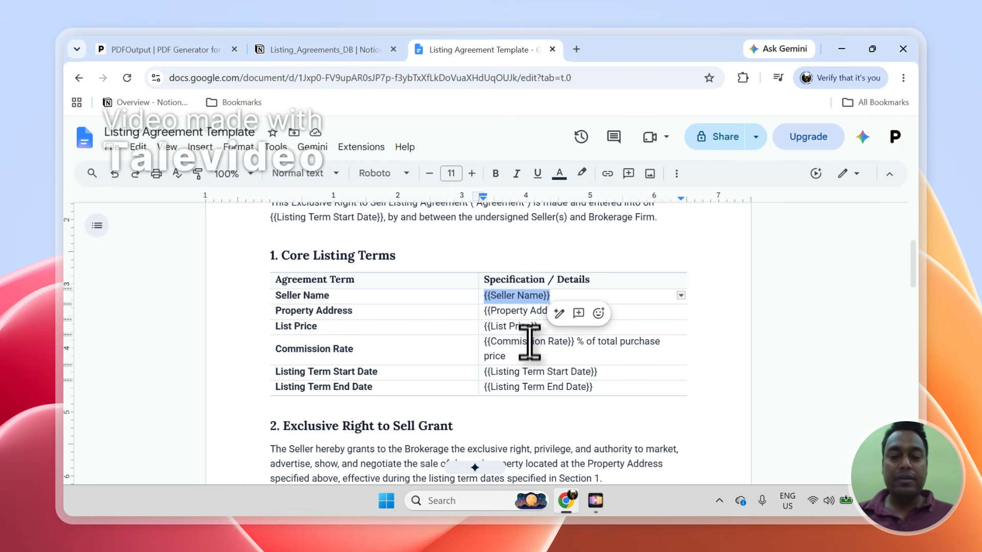
pyautogui.click(530, 372)
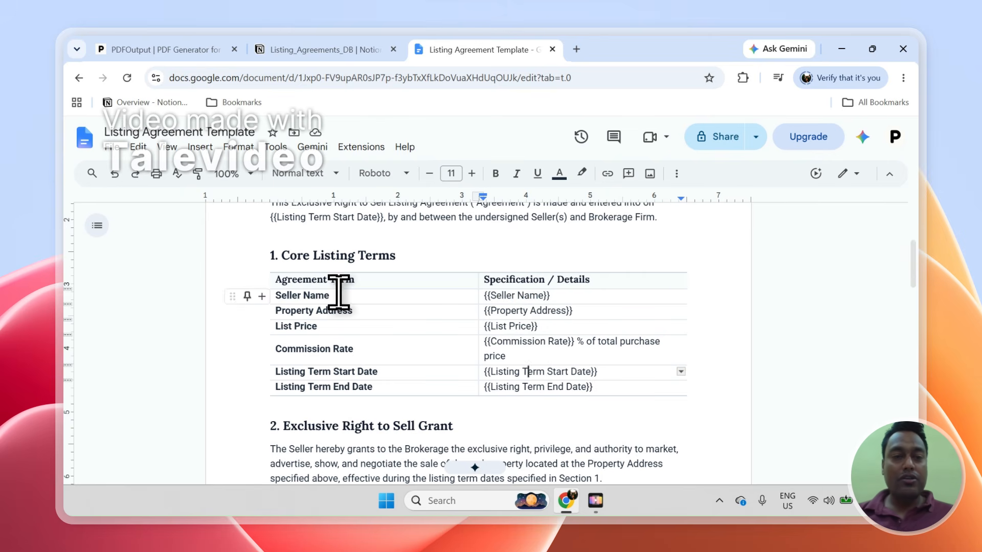
pyautogui.click(180, 47)
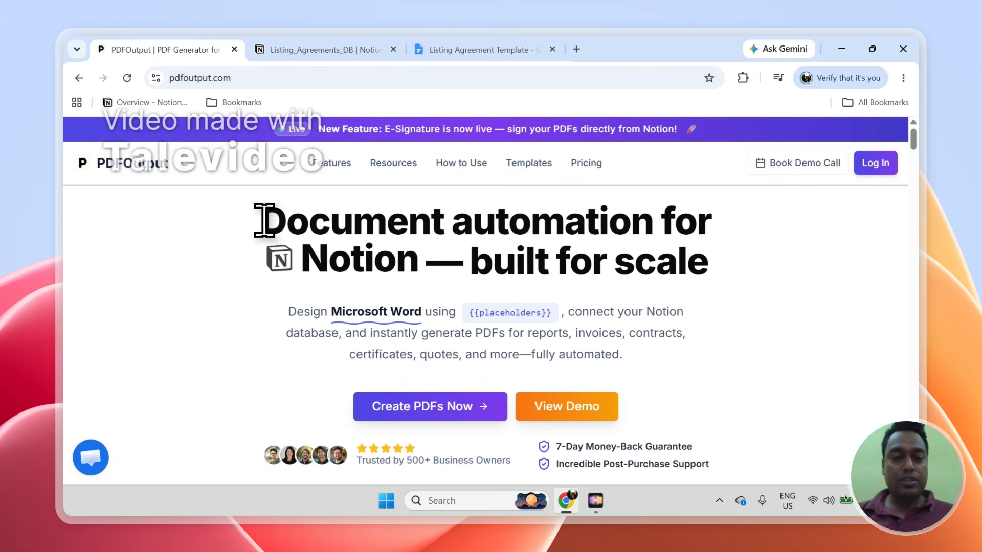
pyautogui.moveTo(262, 220); pyautogui.dragTo(565, 220)
# - Log in to PDFOutput with a Google account and grant the requested access
pyautogui.moveTo(479, 220); pyautogui.dragTo(664, 225)
pyautogui.click(431, 265)
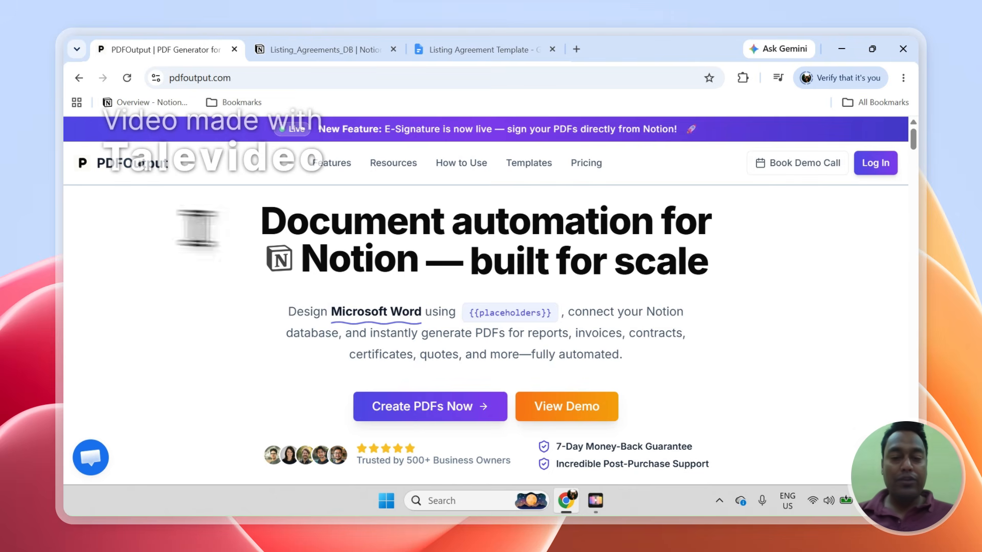
pyautogui.click(888, 162)
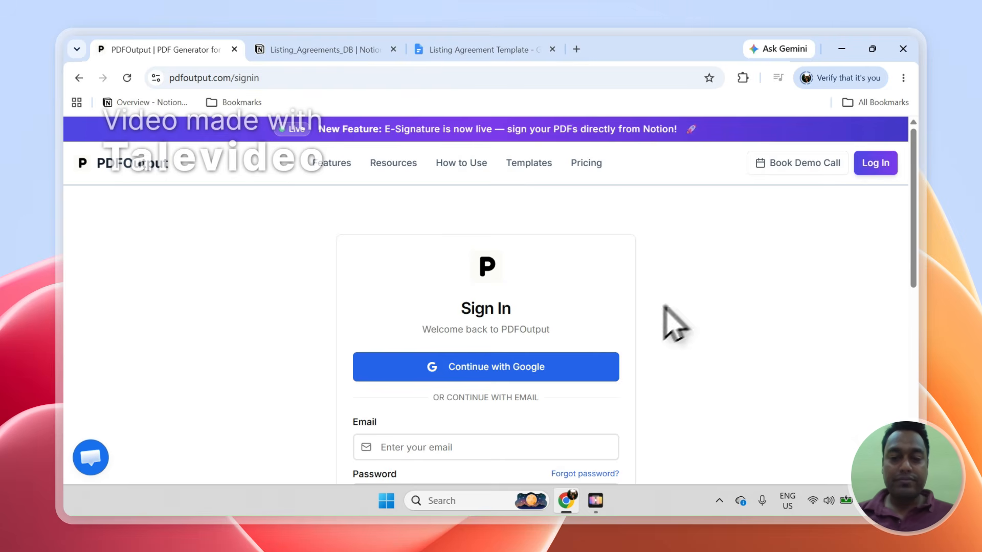
pyautogui.click(541, 371)
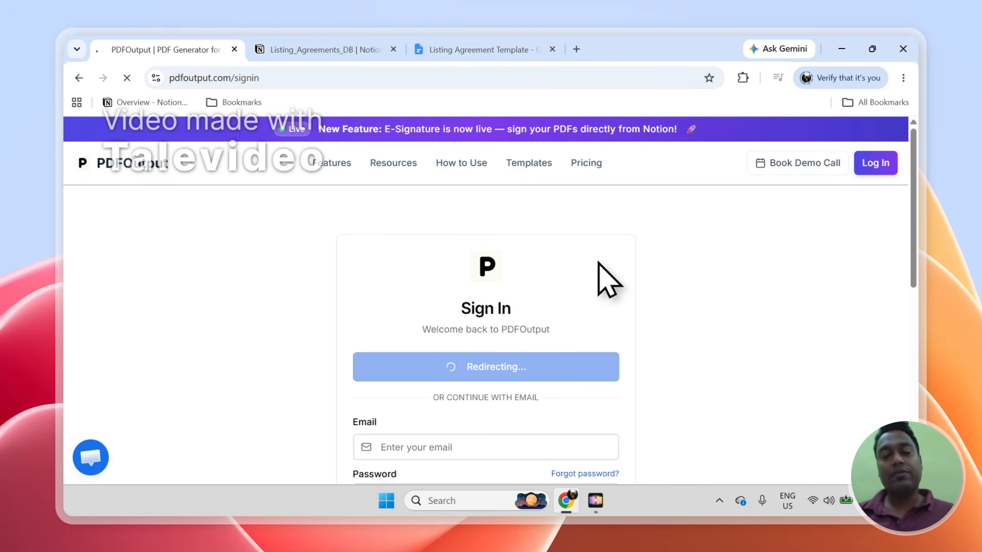
pyautogui.click(608, 388)
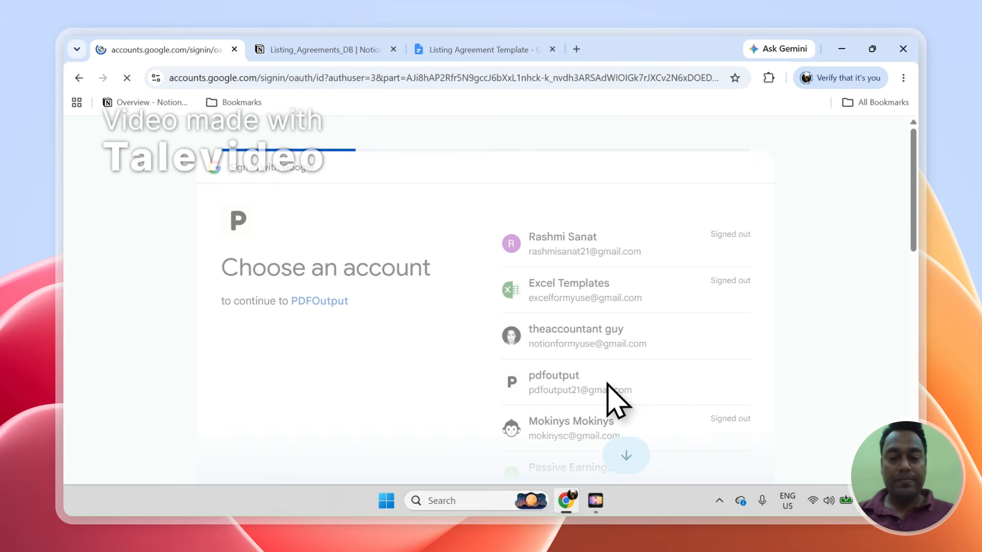
pyautogui.click(668, 374)
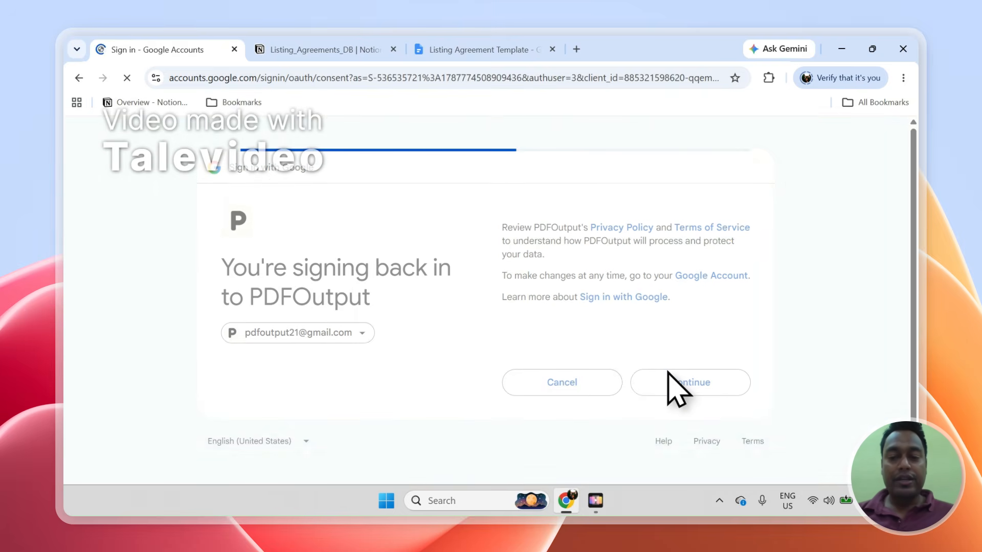
pyautogui.click(685, 476)
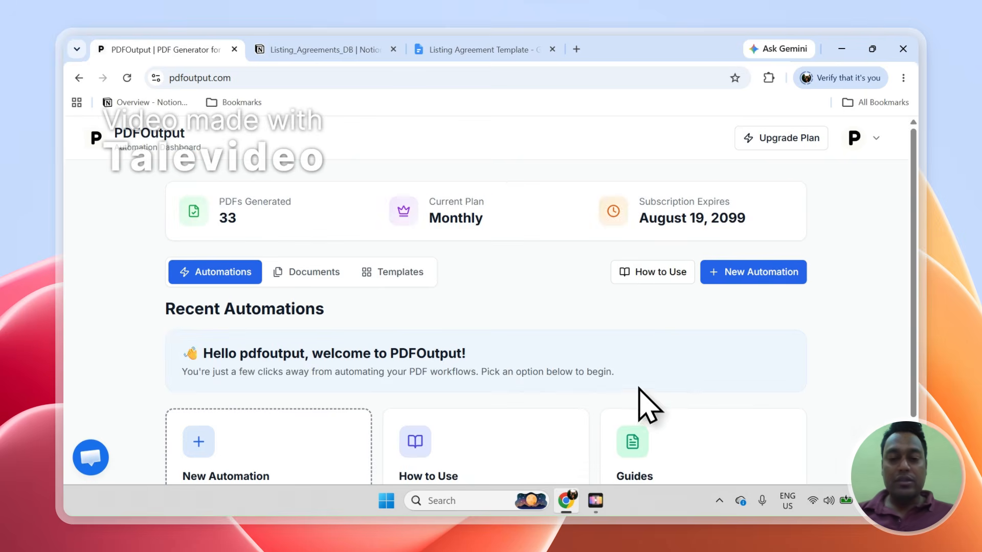
# - Review the dashboard showing 33 PDFs on the Monthly plan and start a new PDF automation
pyautogui.scroll(-1, 915, 294)
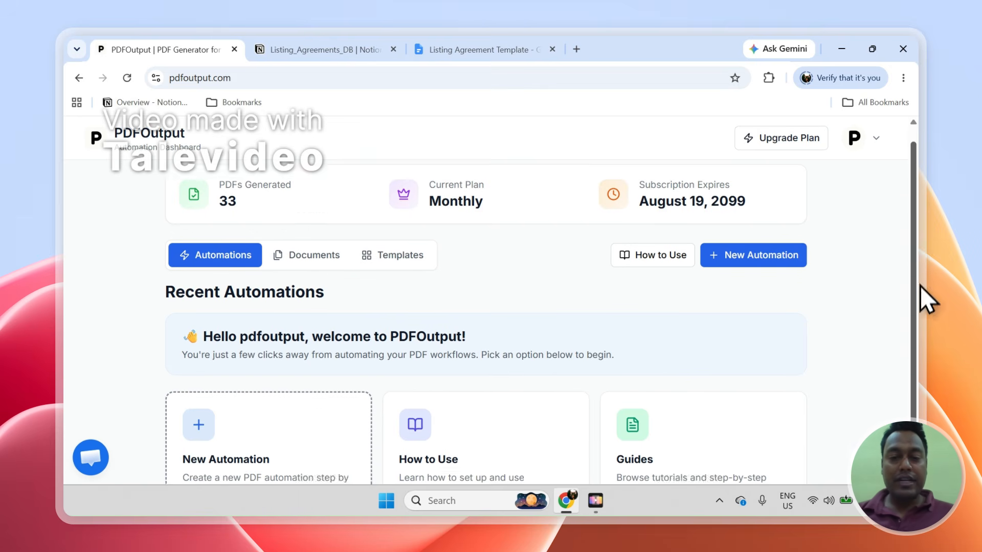
pyautogui.scroll(-1, 920, 296)
pyautogui.scroll(1, 920, 315)
pyautogui.scroll(-1, 918, 307)
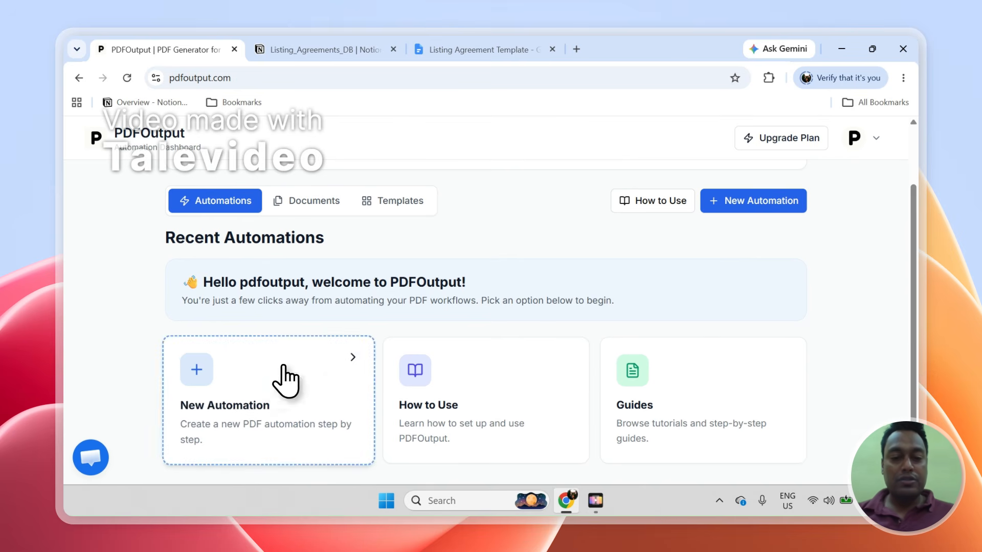
pyautogui.click(285, 381)
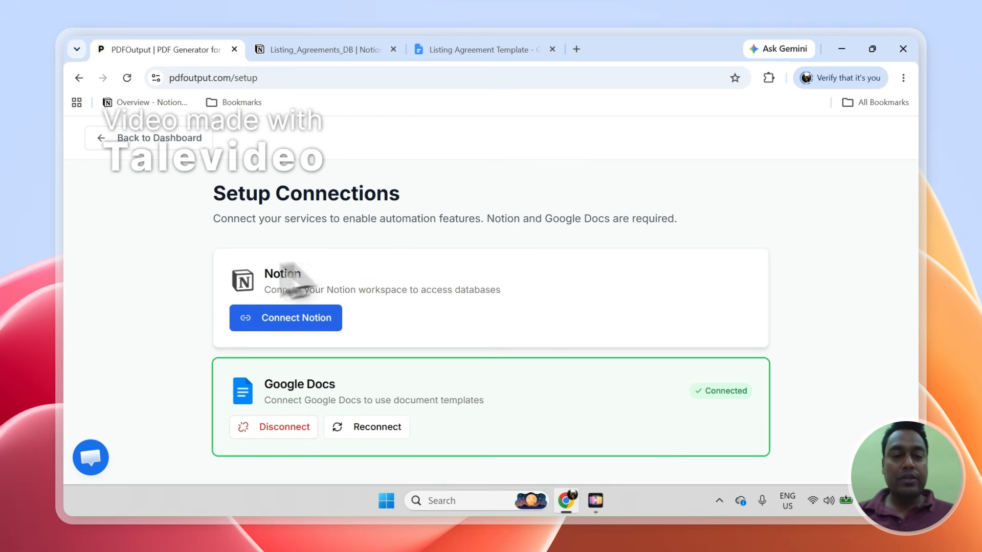
# - Start the Notion connection and copy the Listing_Agreements_DB title from the database page
pyautogui.click(317, 51)
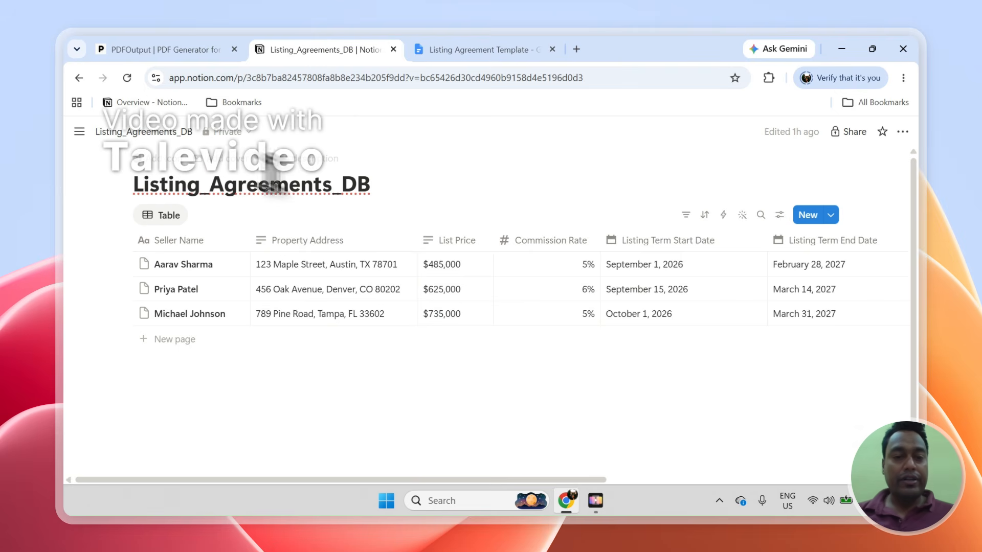
pyautogui.click(227, 51)
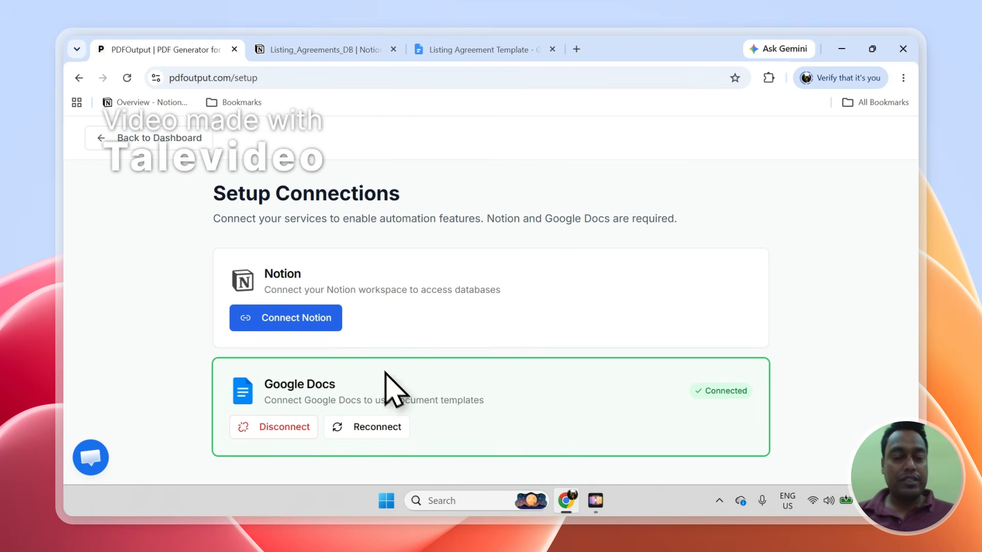
pyautogui.click(315, 321)
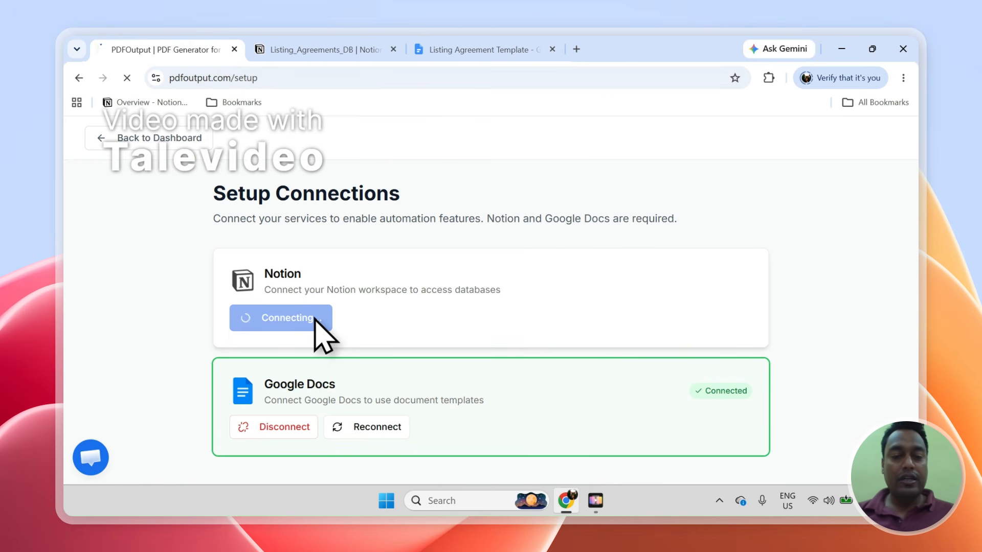
pyautogui.click(337, 50)
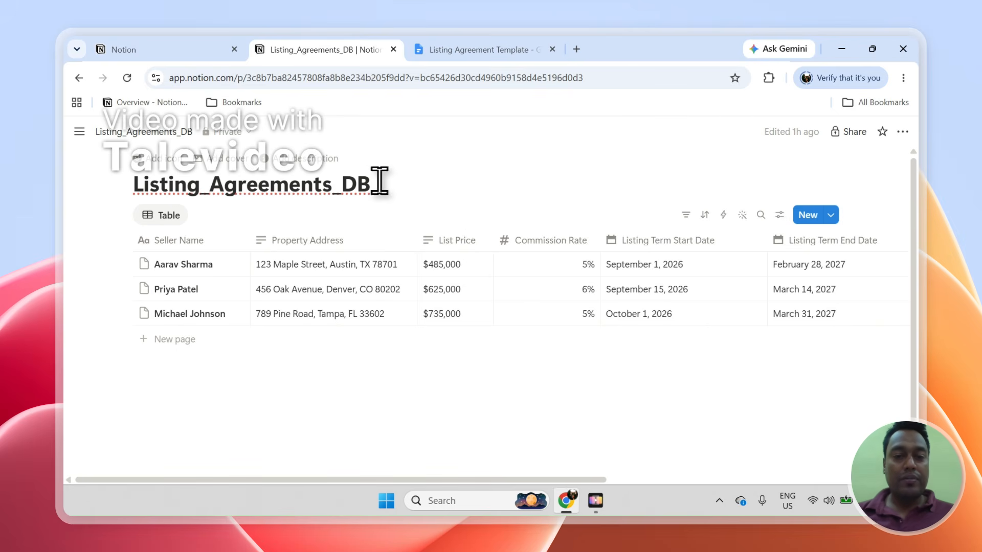
pyautogui.moveTo(368, 190); pyautogui.dragTo(142, 180)
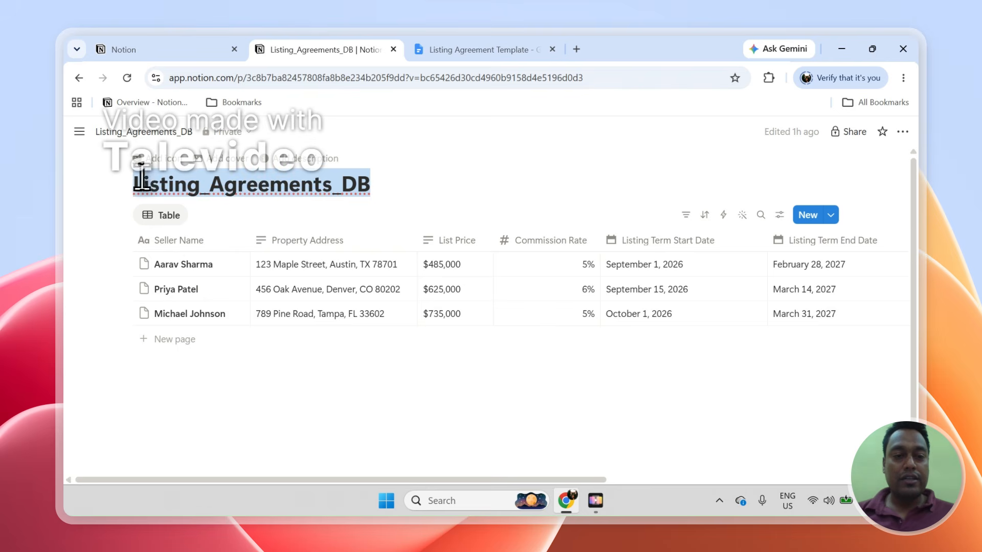
pyautogui.rightClick(162, 186)
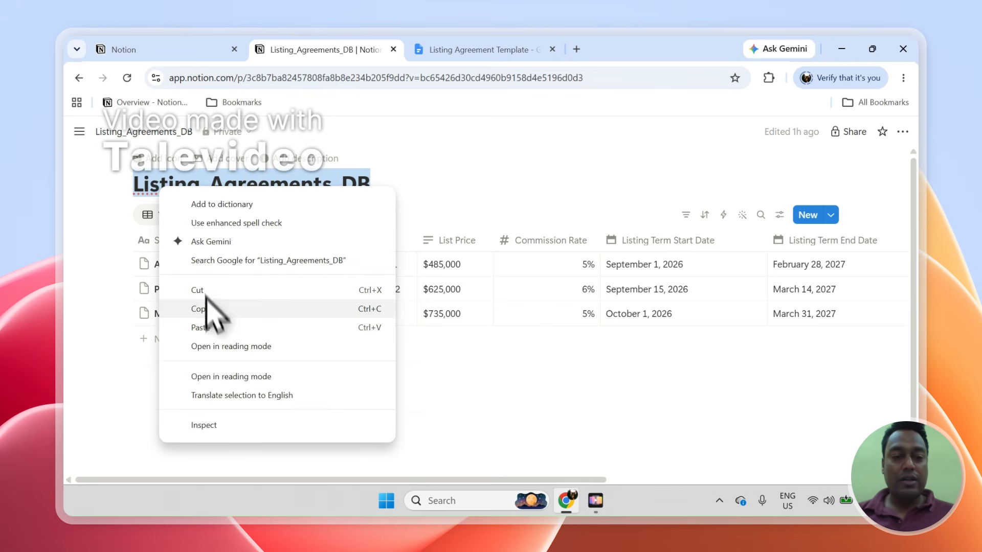
pyautogui.click(215, 307)
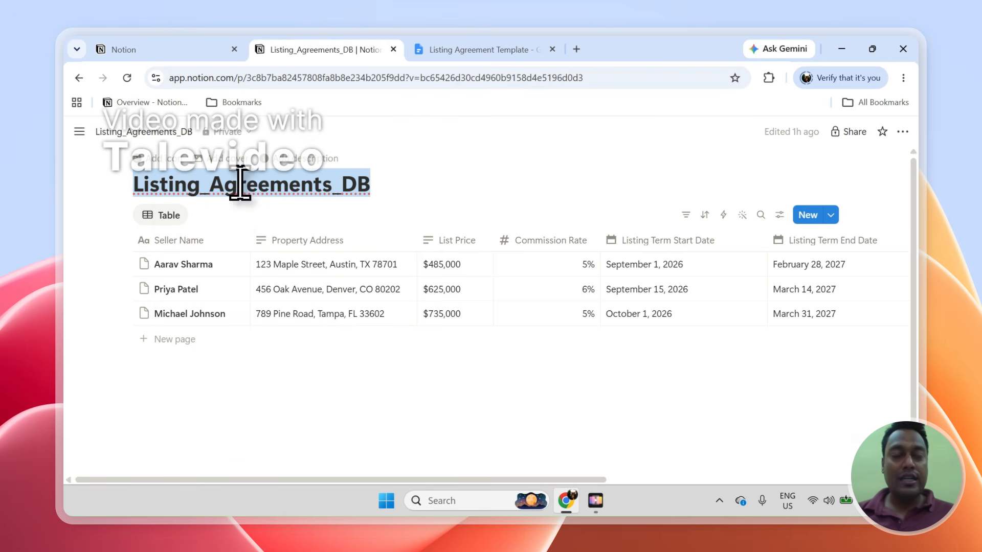
# - Return to the Notion authorization page and proceed to choosing which pages to share
pyautogui.click(217, 49)
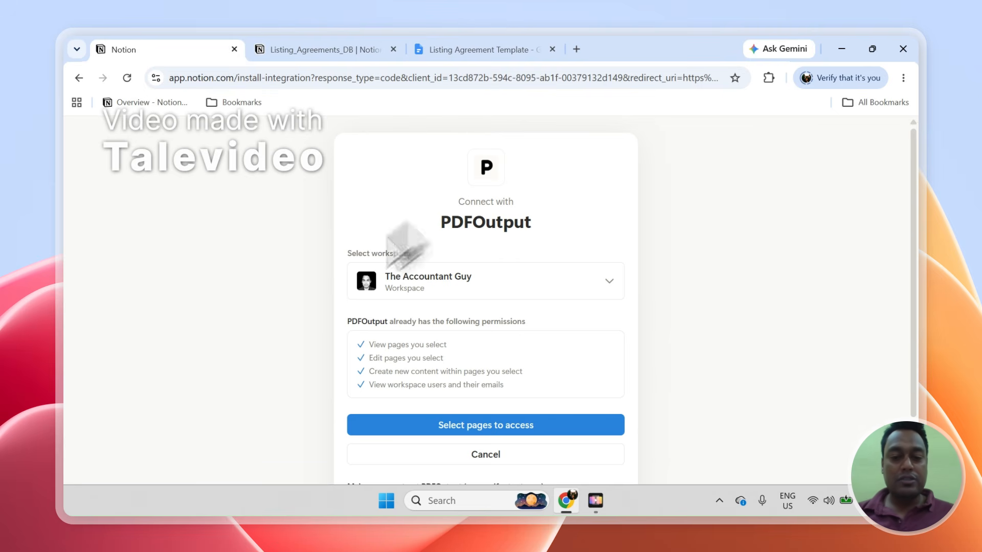
pyautogui.scroll(-2, 910, 374)
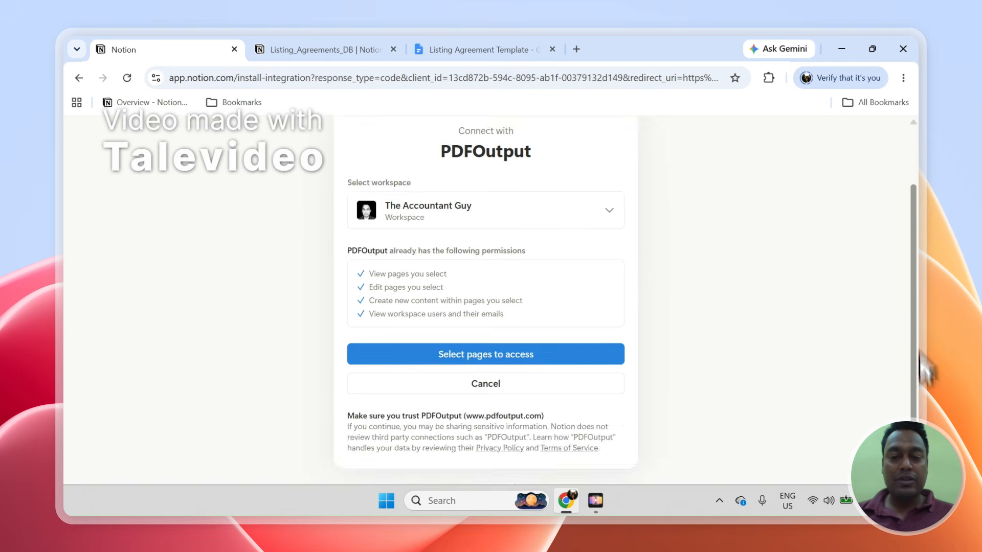
pyautogui.scroll(2, 923, 365)
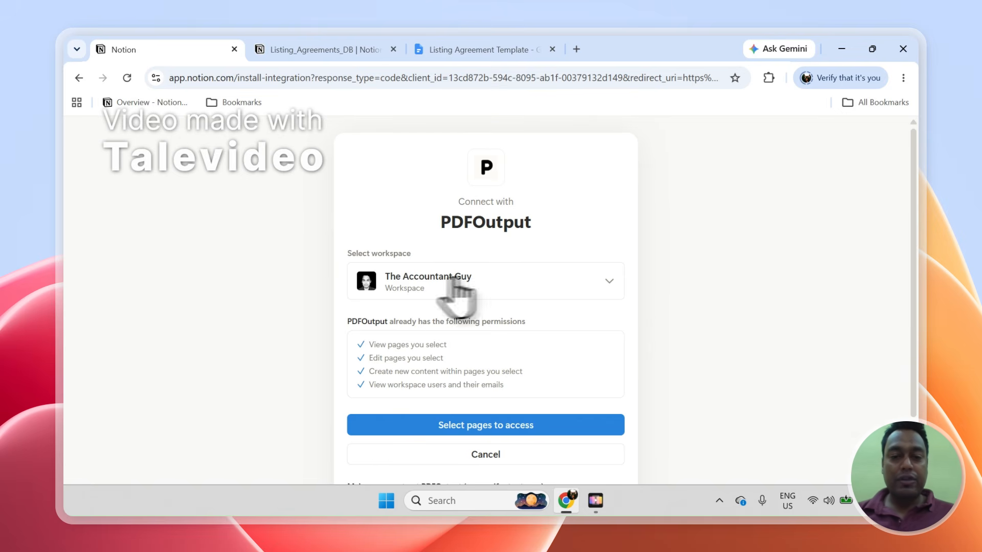
pyautogui.click(303, 51)
pyautogui.moveTo(91, 146)
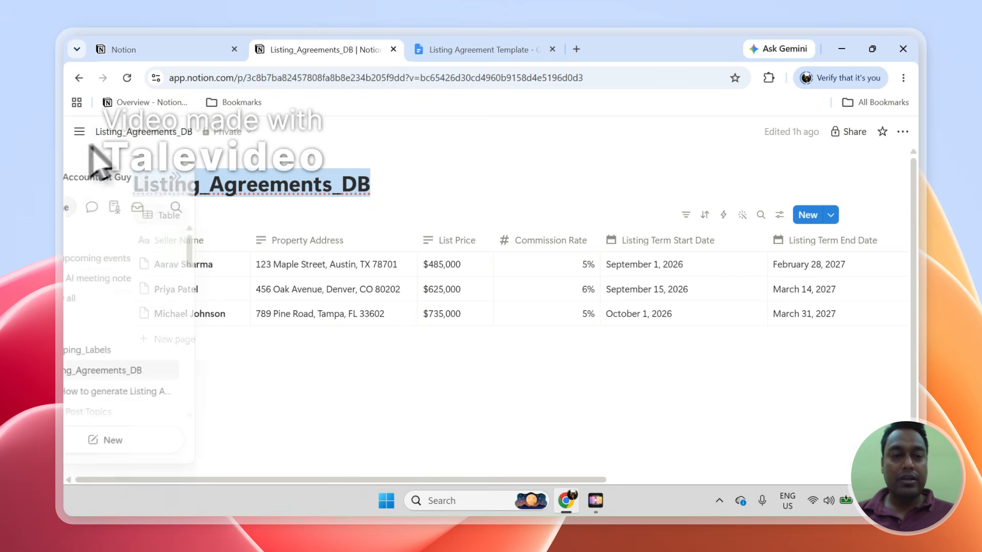
pyautogui.click(110, 50)
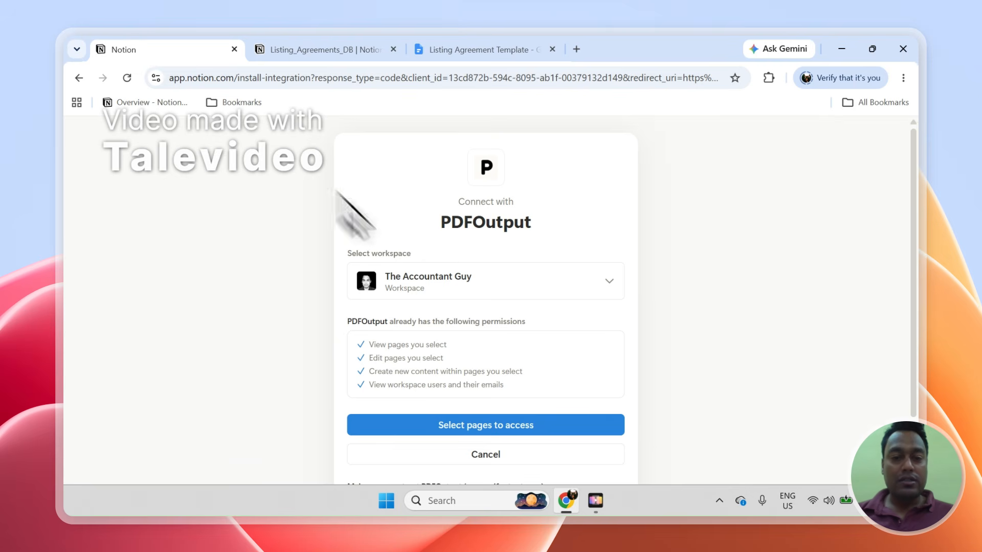
pyautogui.click(487, 425)
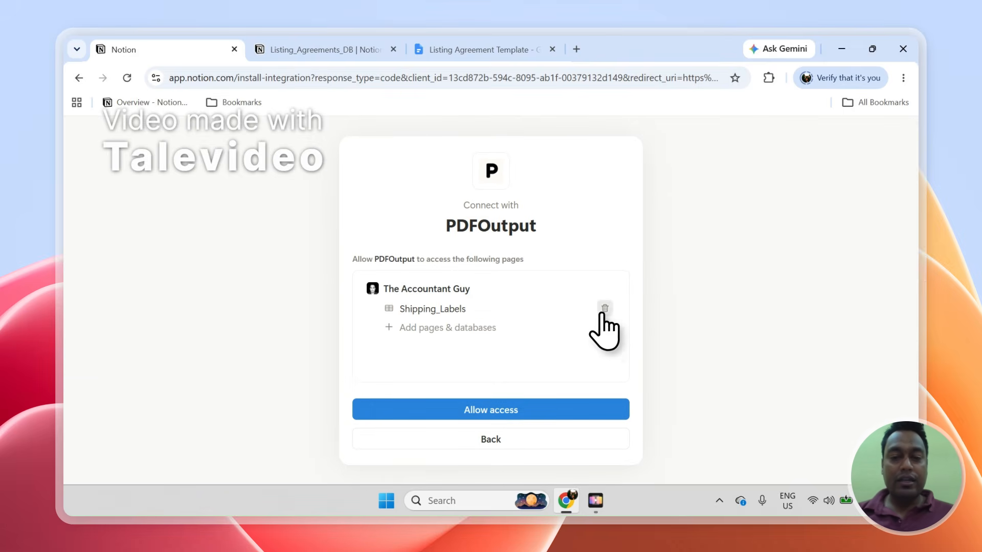
# - Replace Shipping_Labels with the pasted Listing_Agreements_DB and allow access
pyautogui.click(605, 308)
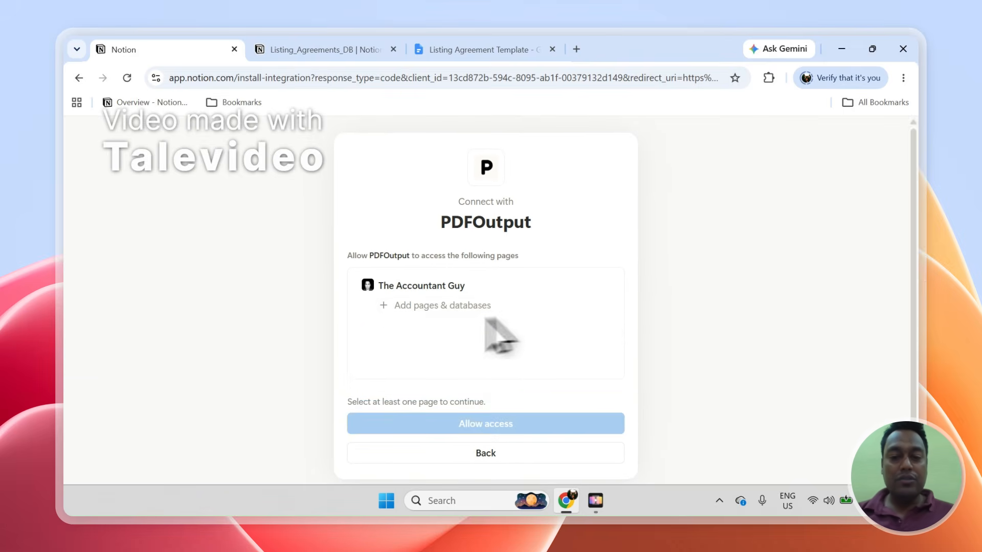
pyautogui.click(436, 307)
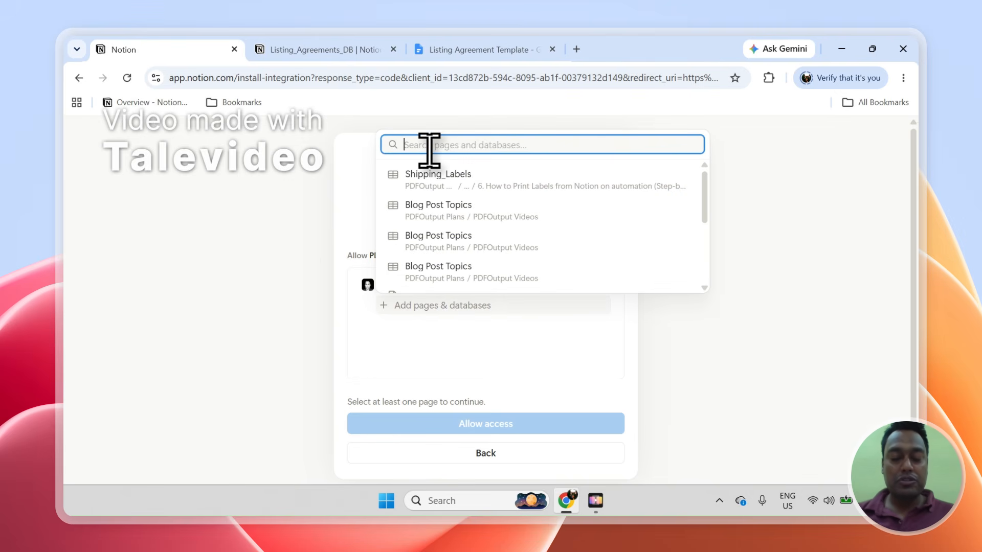
pyautogui.hotkey('ctrl', 'v')
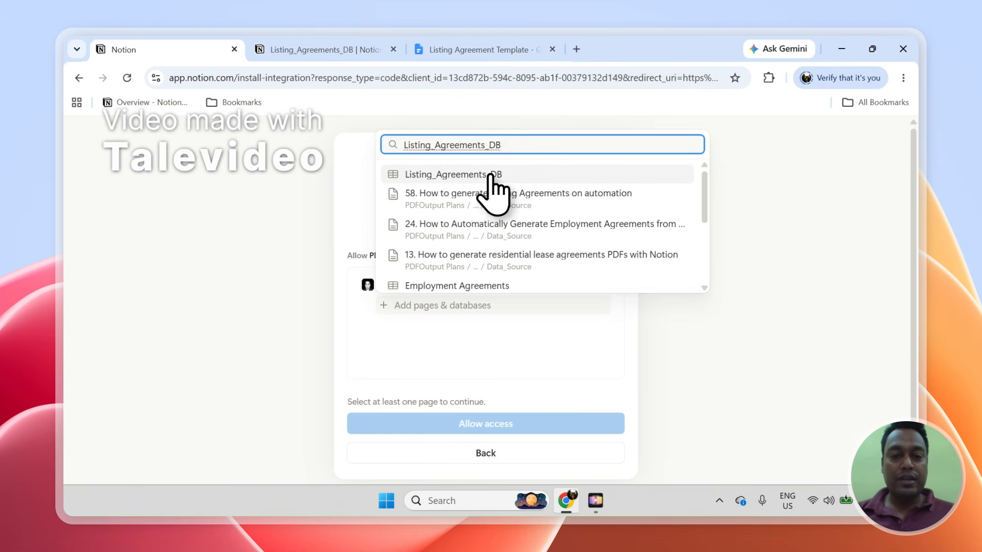
pyautogui.click(459, 175)
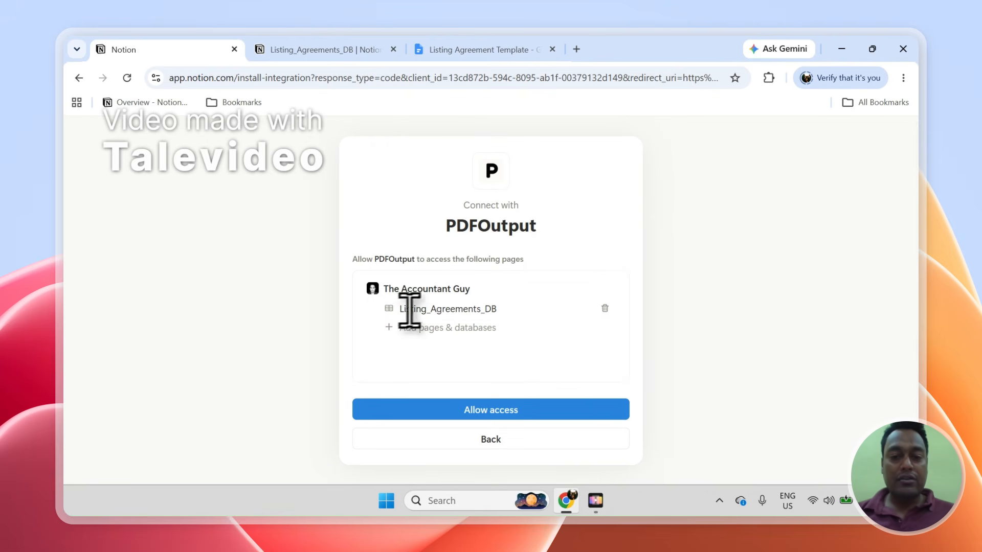
pyautogui.click(353, 49)
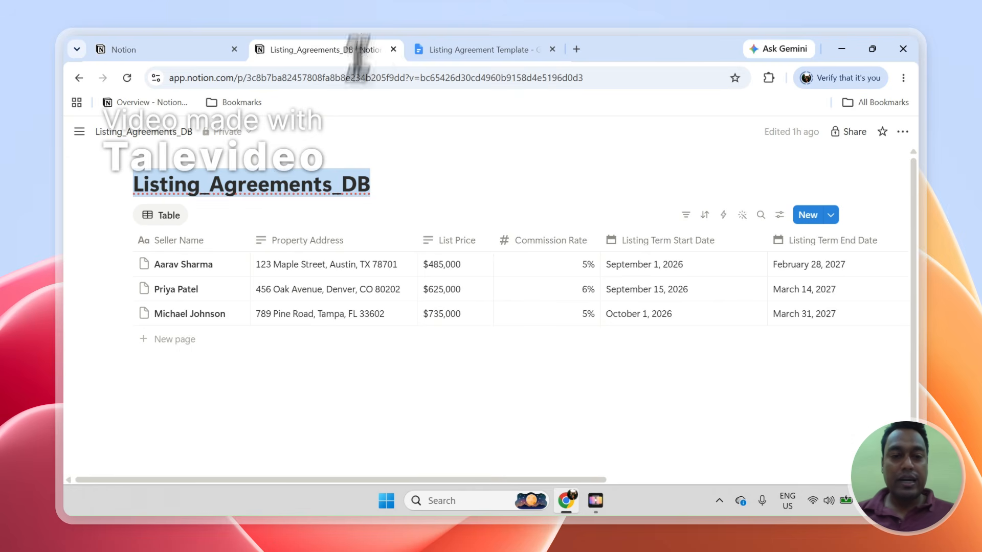
pyautogui.click(208, 49)
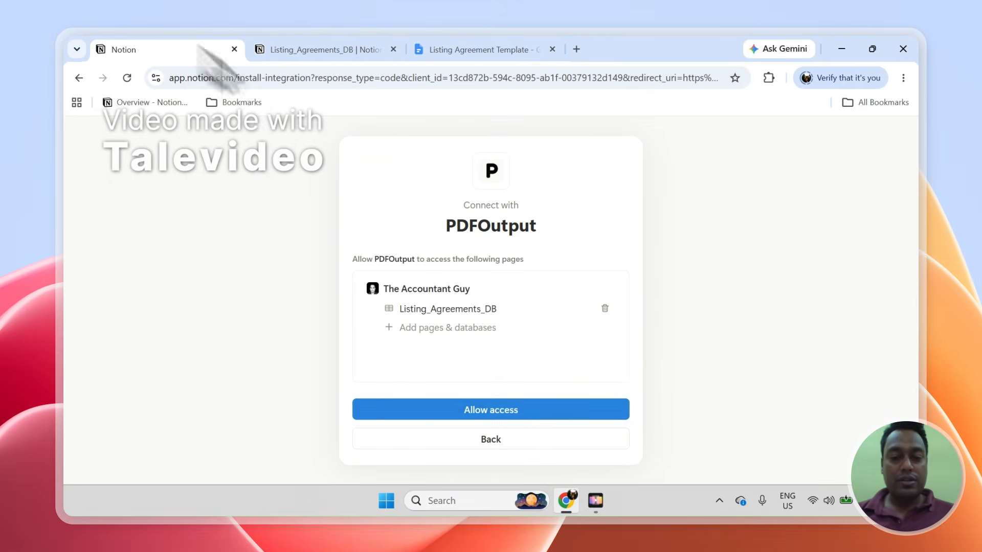
pyautogui.click(532, 413)
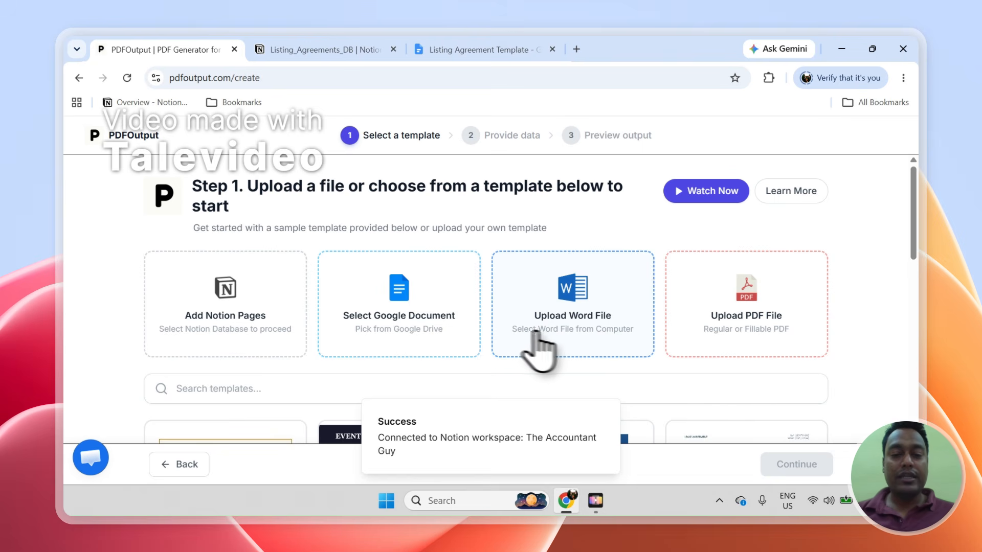
pyautogui.click(607, 413)
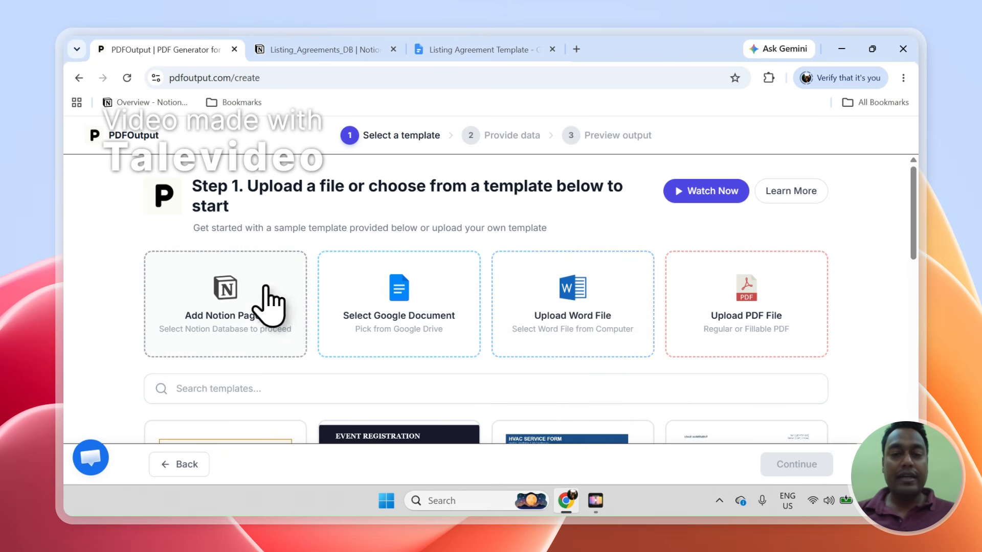
pyautogui.click(479, 50)
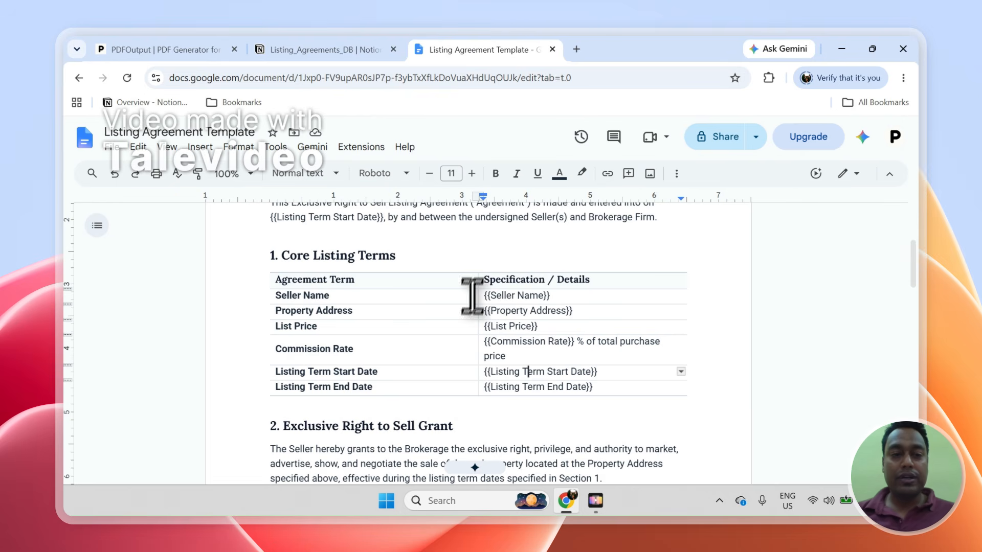
pyautogui.click(169, 49)
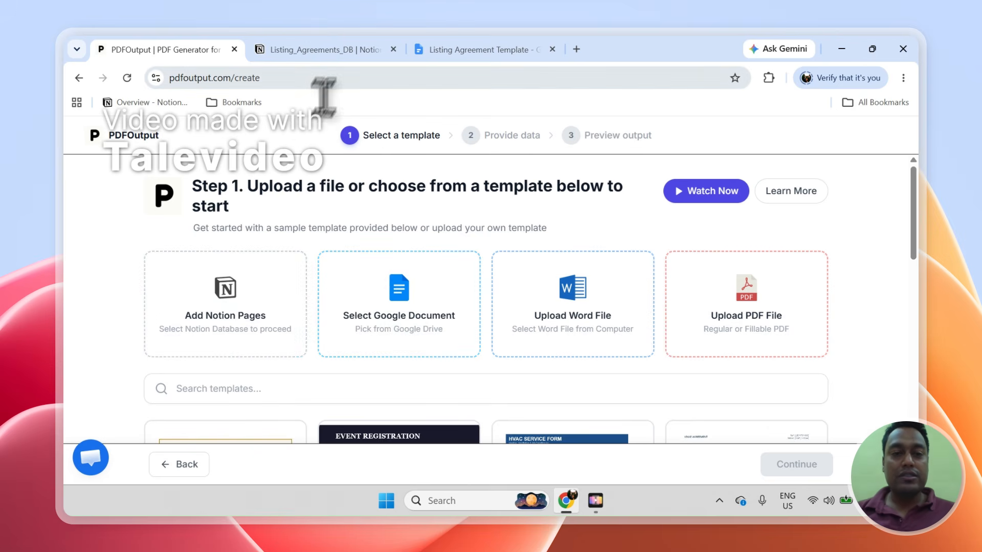
pyautogui.click(324, 50)
pyautogui.click(234, 264)
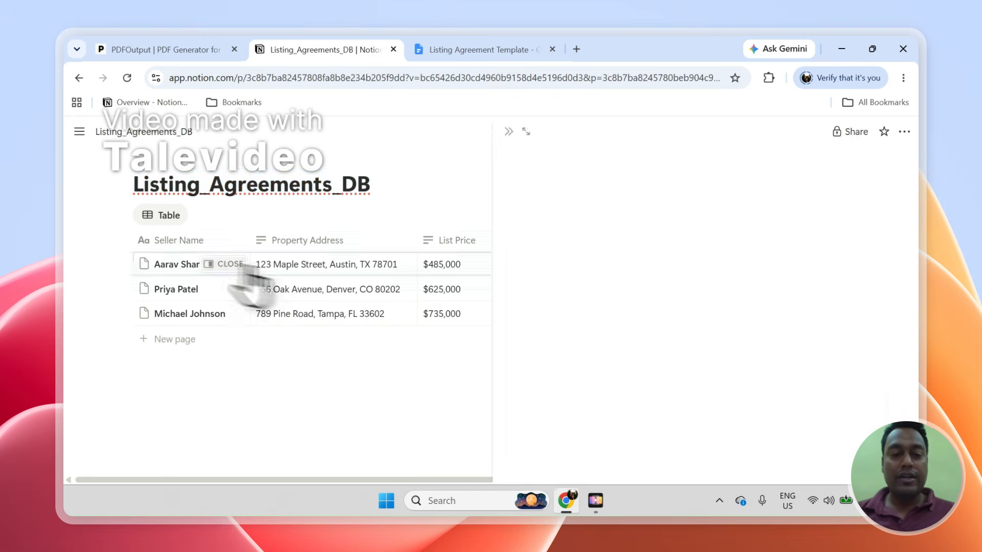
pyautogui.scroll(-3, 872, 311)
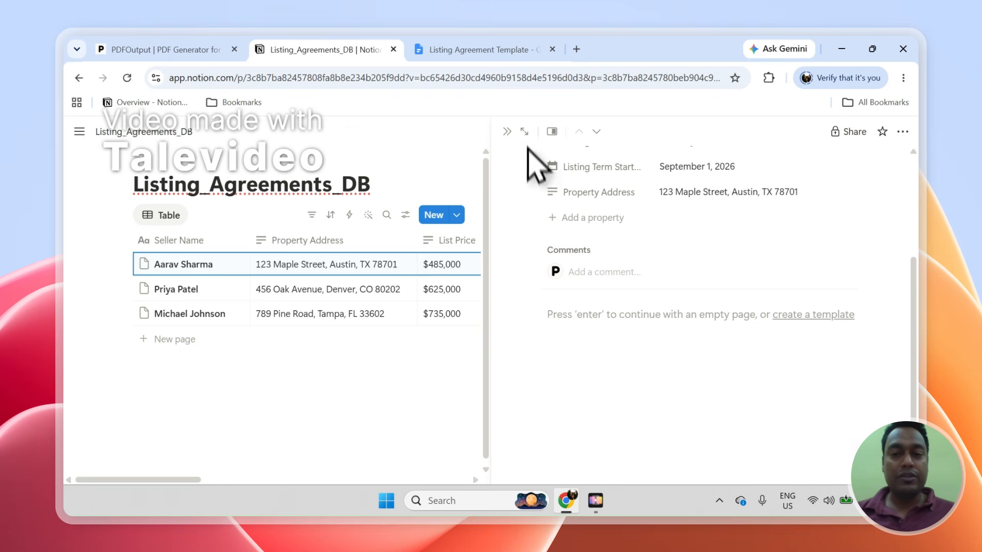
pyautogui.click(508, 132)
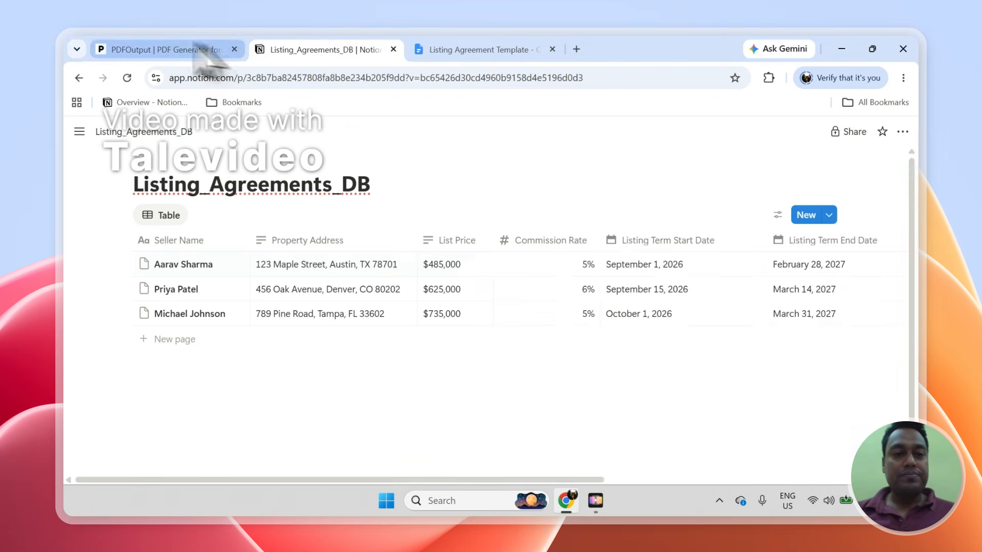
pyautogui.click(177, 50)
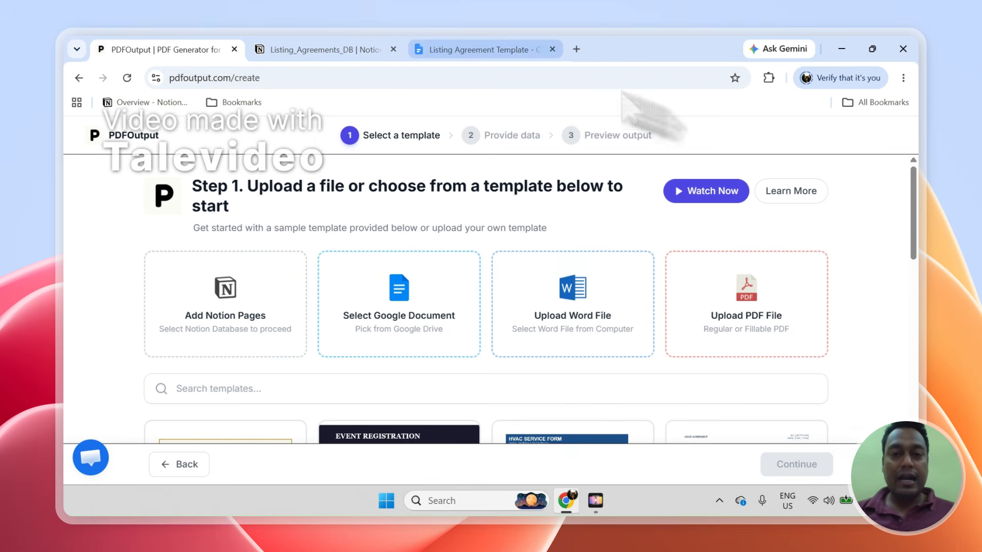
pyautogui.click(504, 51)
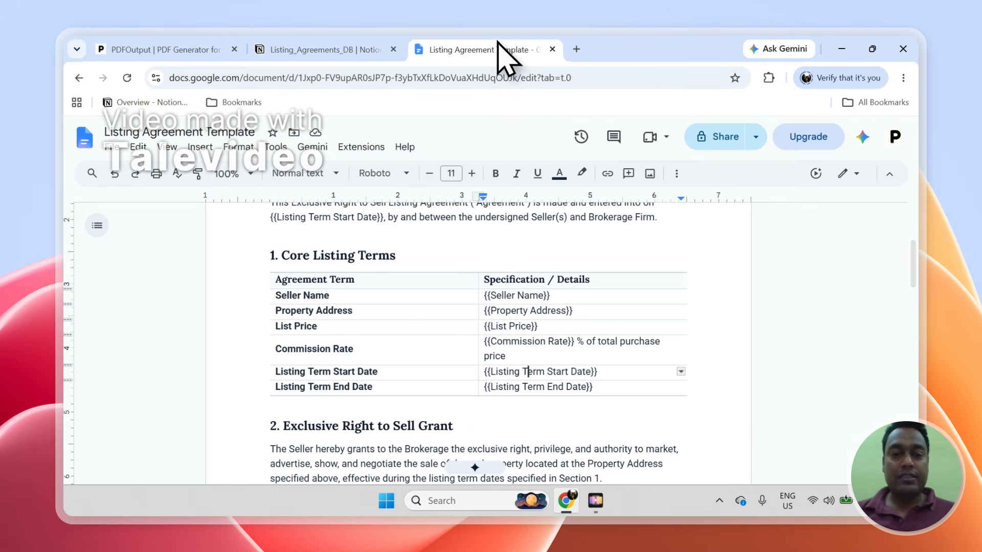
pyautogui.click(202, 50)
pyautogui.scroll(-3, 920, 256)
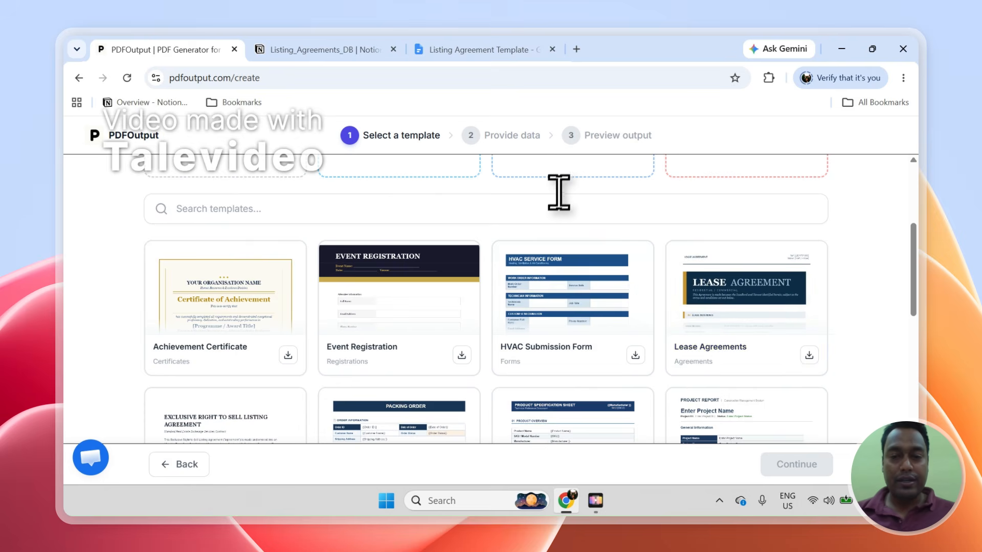
# - Search the gallery for 'Lis', pick the Listing Agreement Template, and continue to Step 2
pyautogui.click(556, 208)
pyautogui.write('Listing')
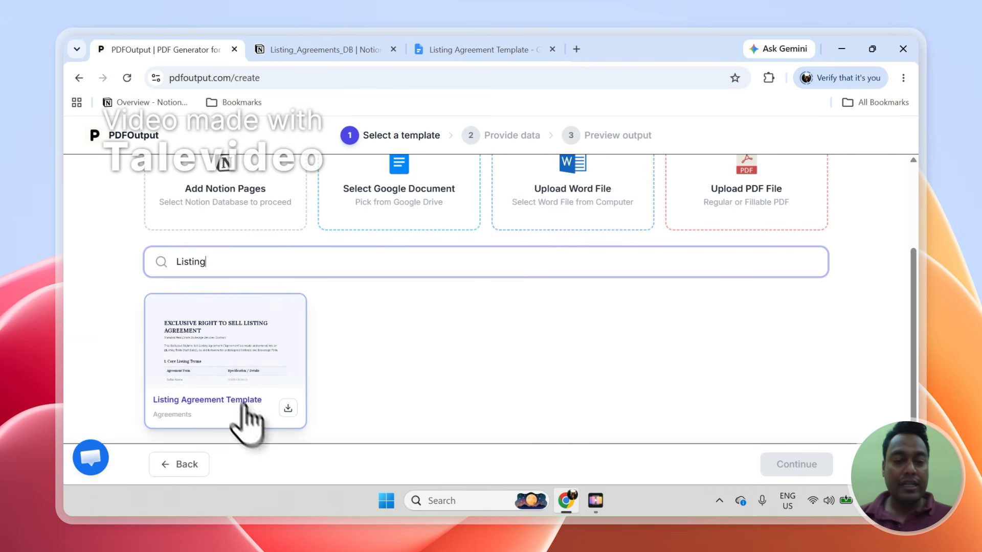
pyautogui.click(248, 339)
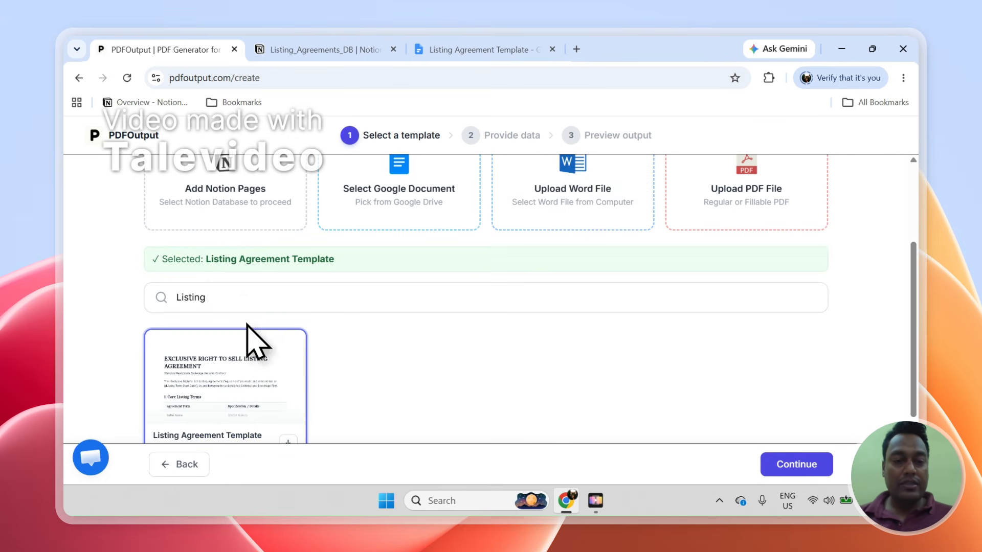
pyautogui.moveTo(207, 259); pyautogui.dragTo(302, 260)
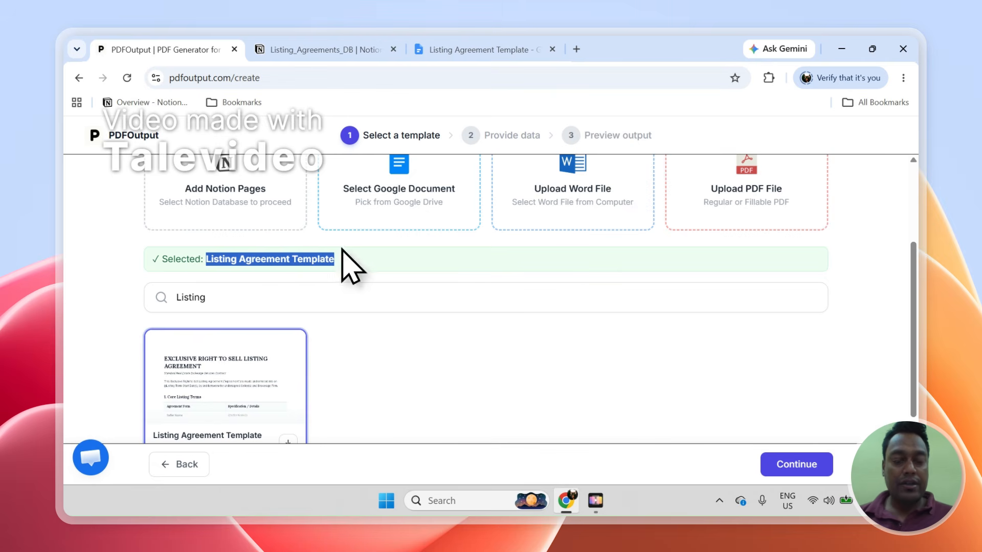
pyautogui.scroll(-1, 918, 258)
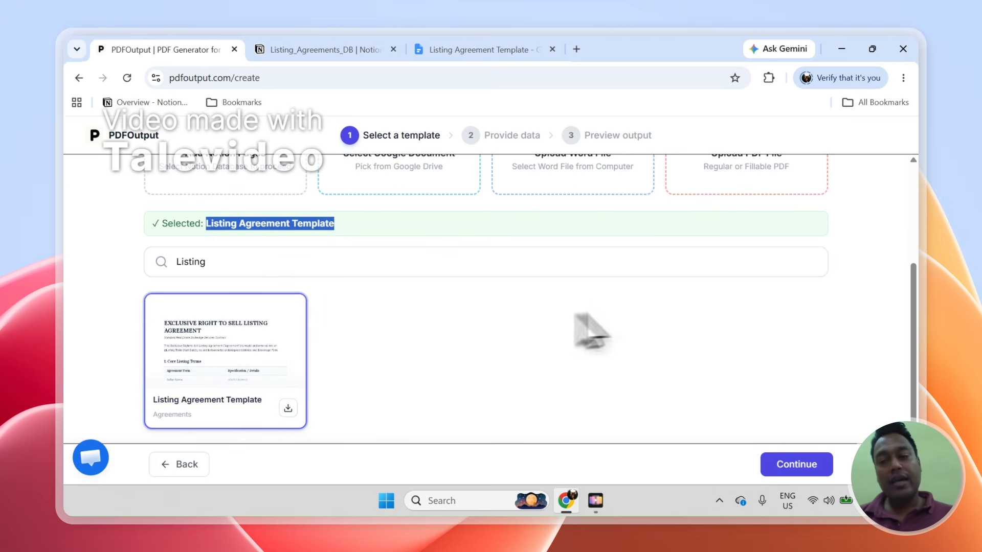
pyautogui.scroll(1, 925, 346)
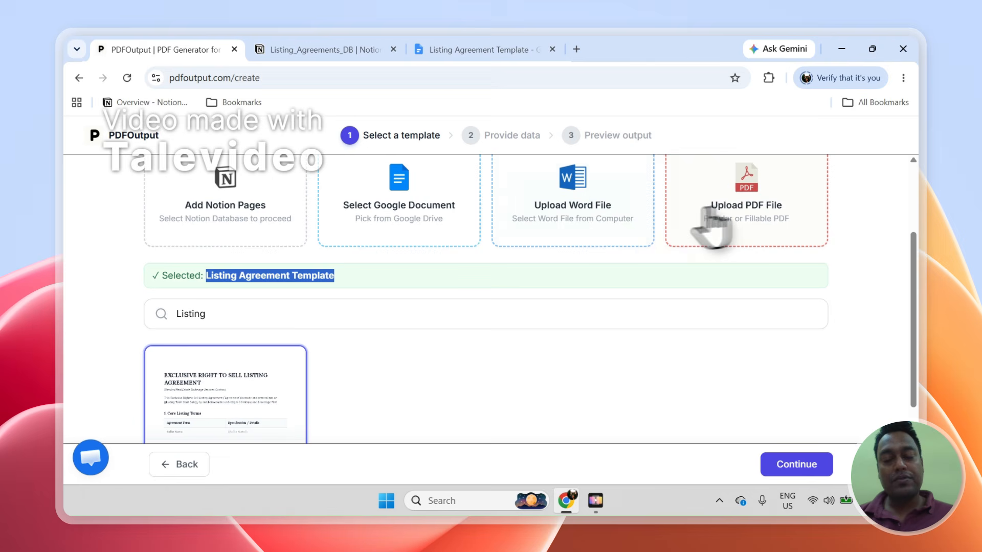
pyautogui.click(258, 381)
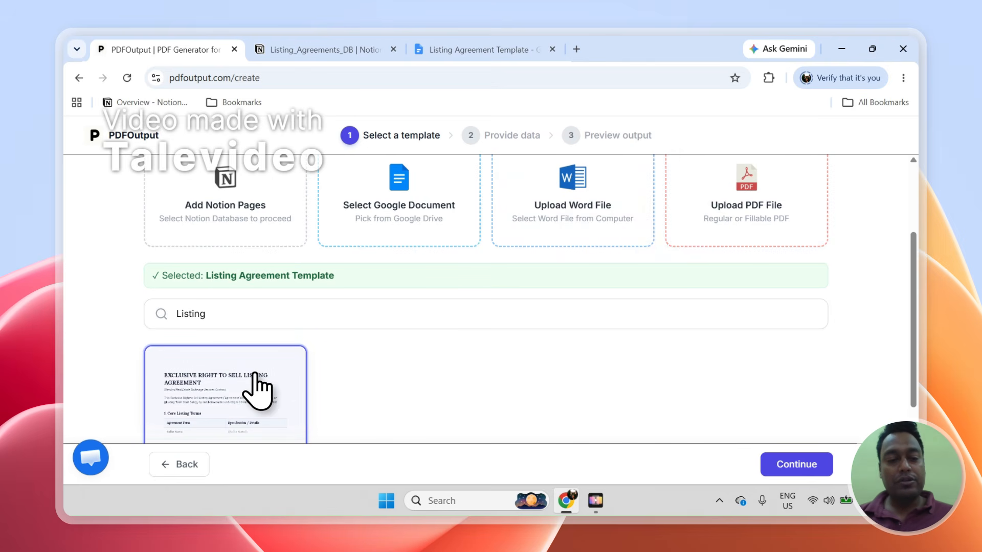
pyautogui.click(803, 464)
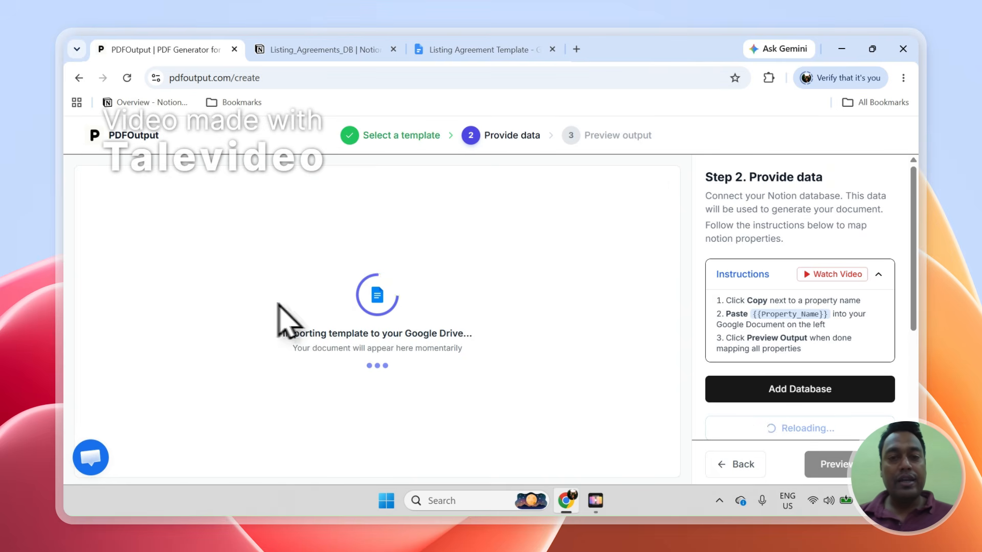
# - Check the imported template in Google Docs and review the wizard's Provide data panel
pyautogui.click(441, 49)
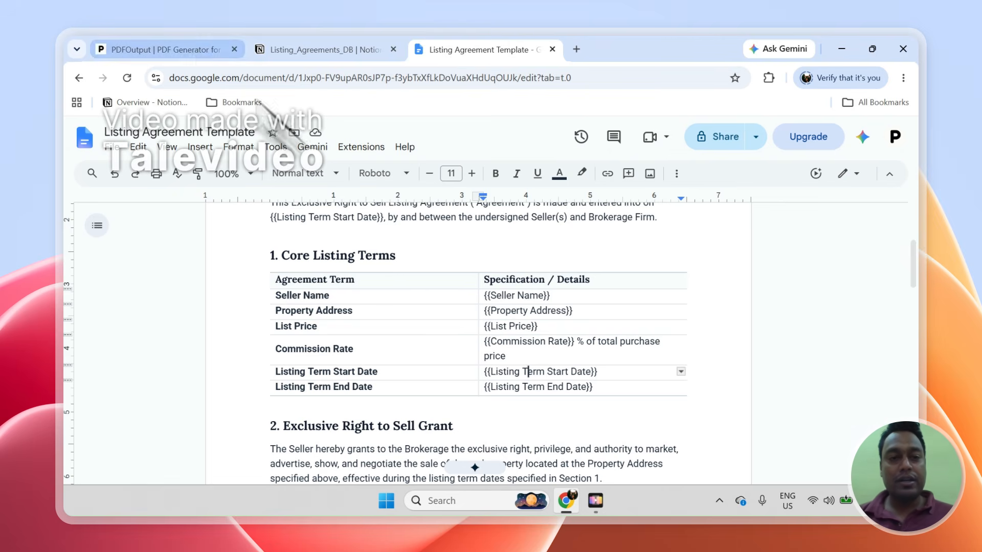
pyautogui.click(164, 50)
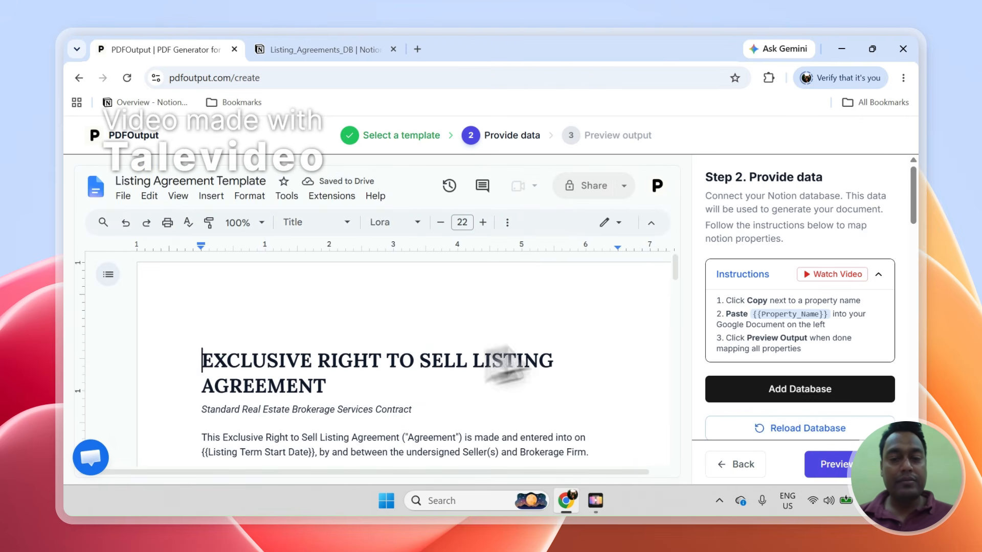
pyautogui.moveTo(679, 278)
pyautogui.mouseDown()
pyautogui.moveTo(677, 438)
pyautogui.moveTo(674, 291)
pyautogui.mouseUp()
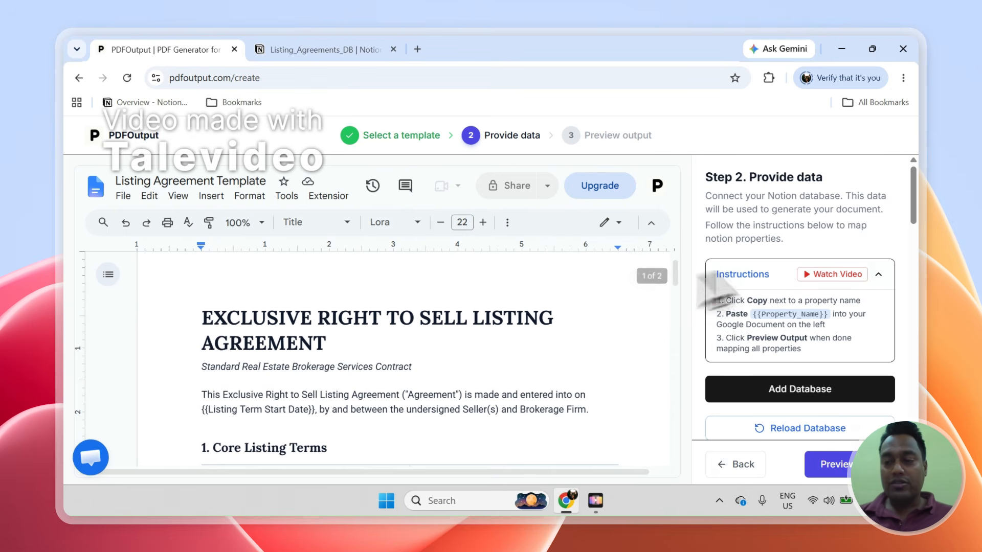
pyautogui.scroll(-3, 909, 219)
pyautogui.scroll(-2, 920, 207)
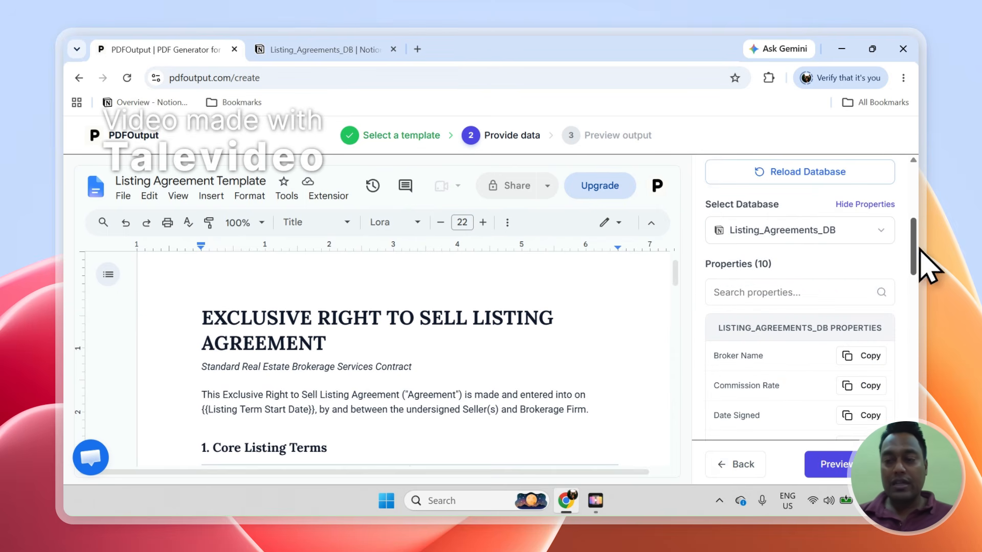
pyautogui.scroll(2, 918, 235)
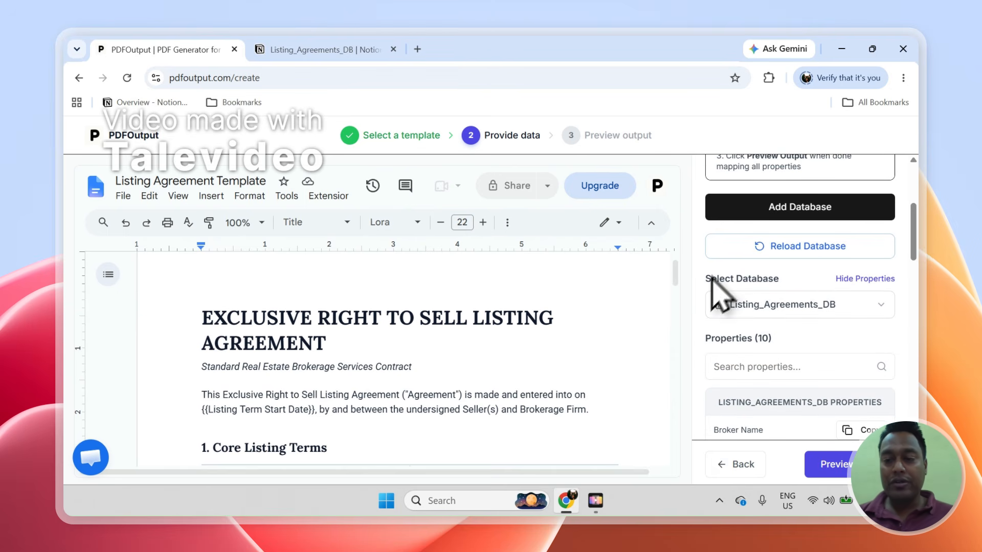
# - Select Listing_Agreements_DB as the database and scroll through its 10 properties
pyautogui.click(881, 306)
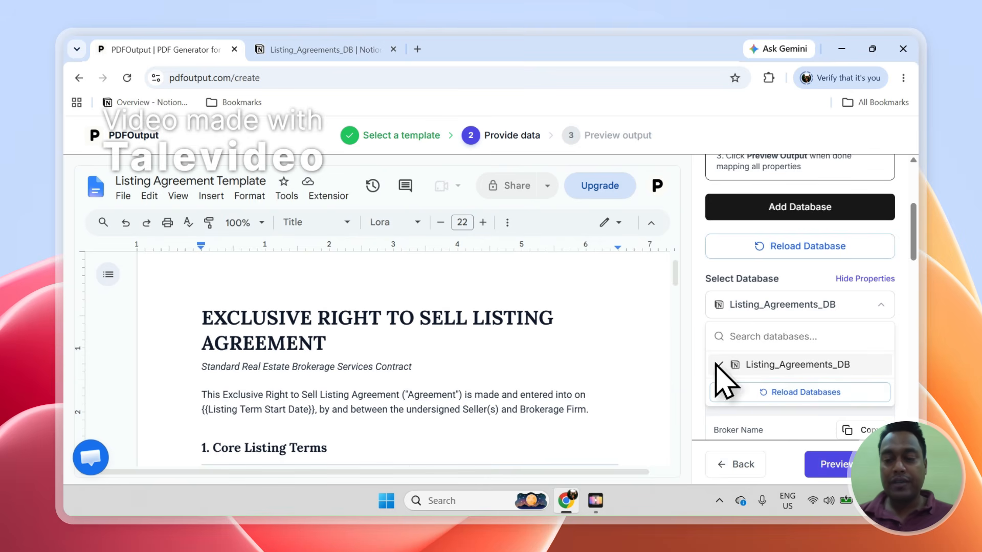
pyautogui.click(772, 366)
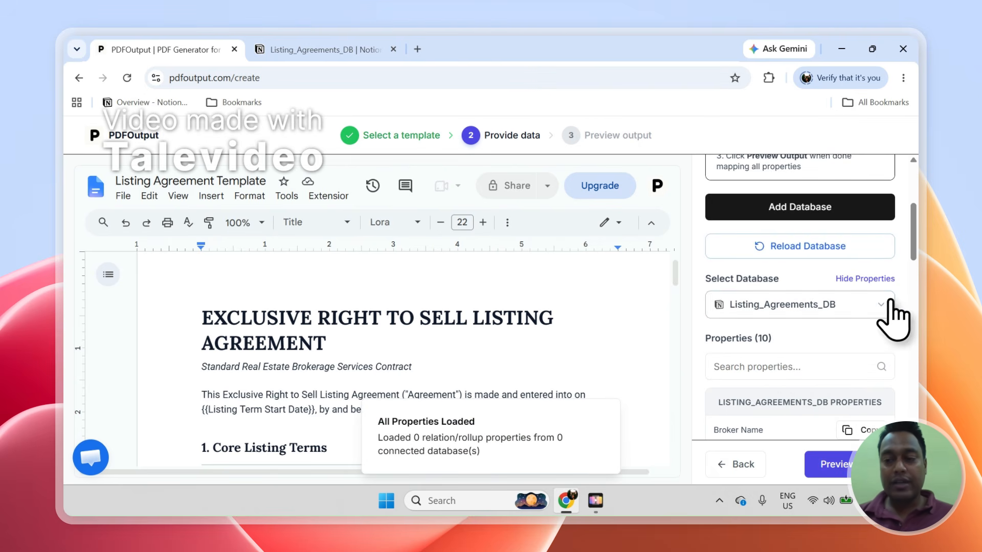
pyautogui.moveTo(915, 240); pyautogui.dragTo(916, 288)
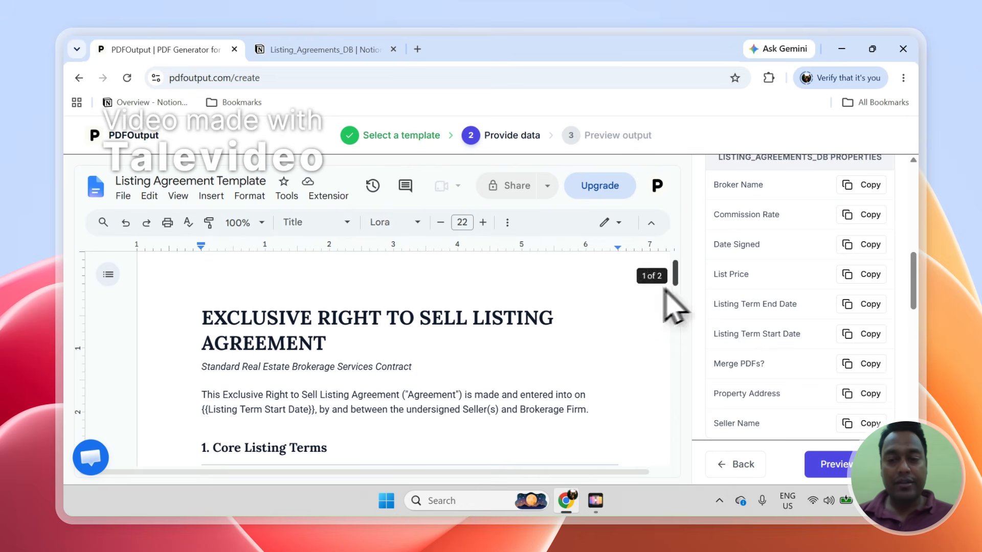
pyautogui.scroll(-2, 682, 279)
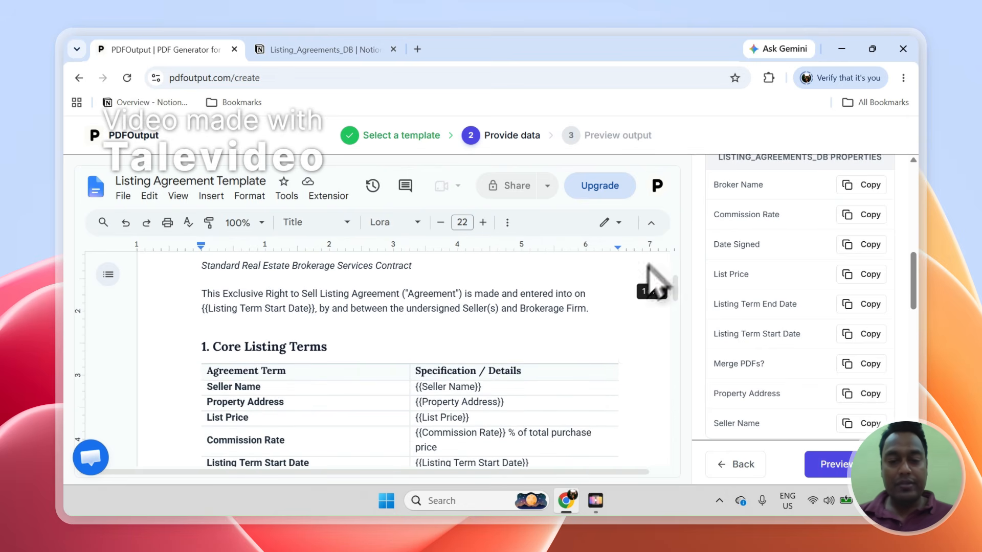
# - Place the caret after {{Seller Name}} in the template table and check the cell options
pyautogui.click(510, 387)
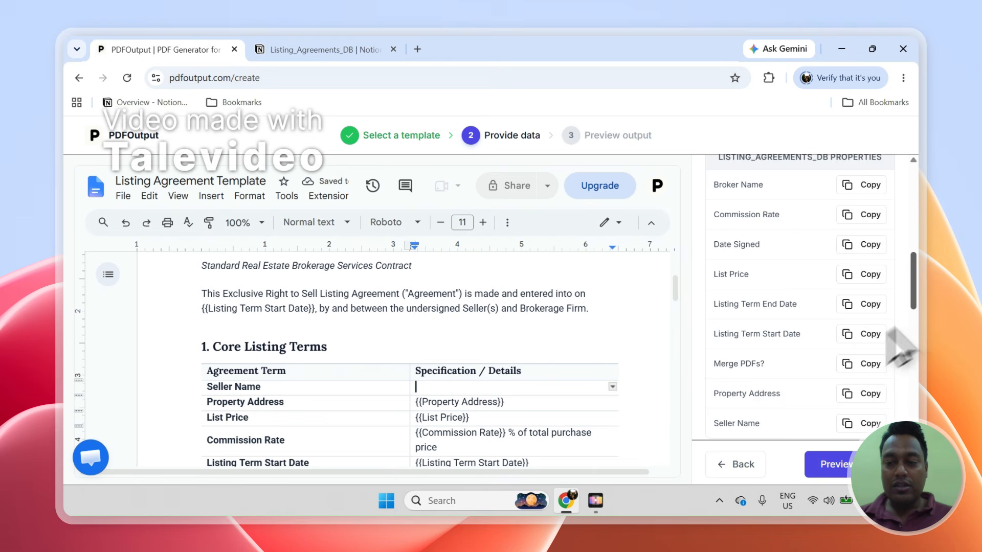
pyautogui.scroll(-2, 919, 307)
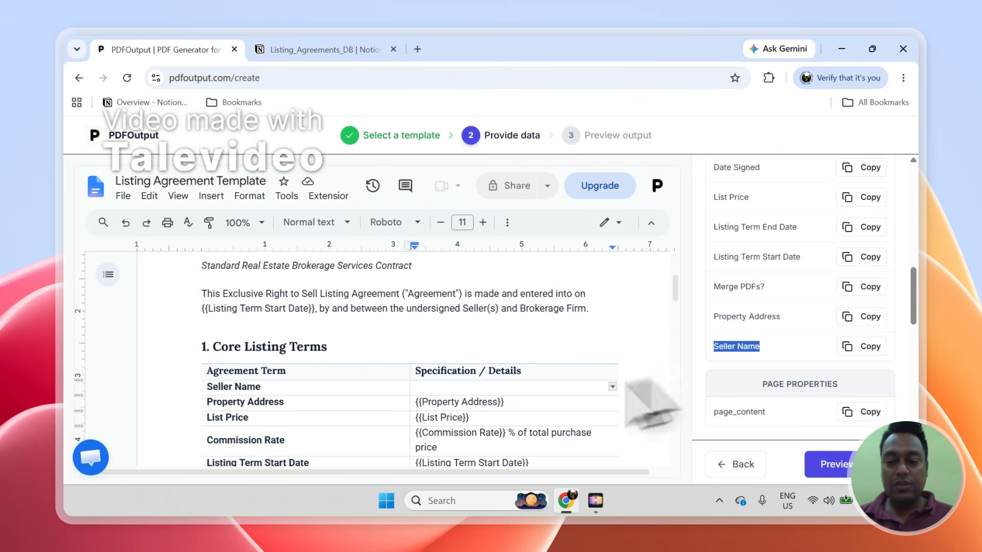
pyautogui.rightClick(476, 389)
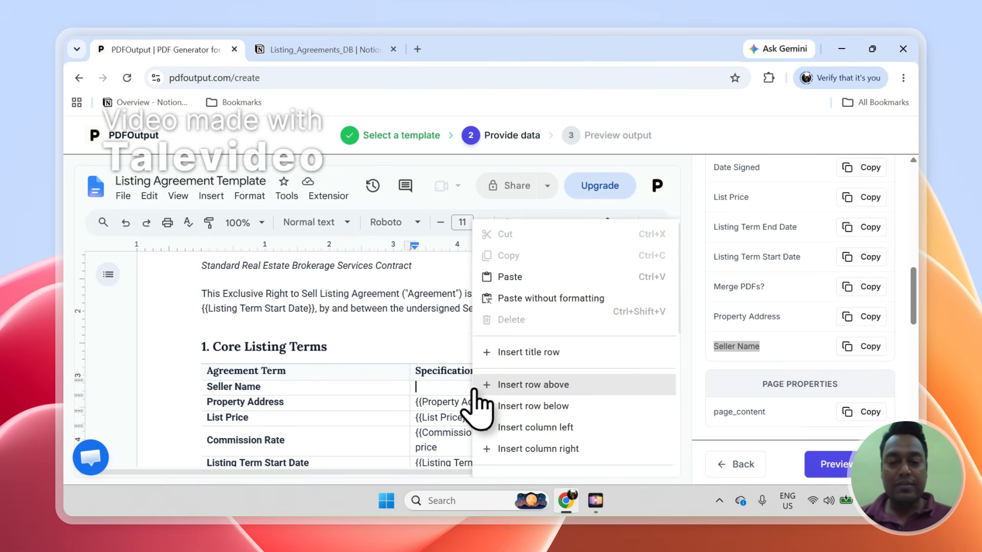
pyautogui.click(455, 390)
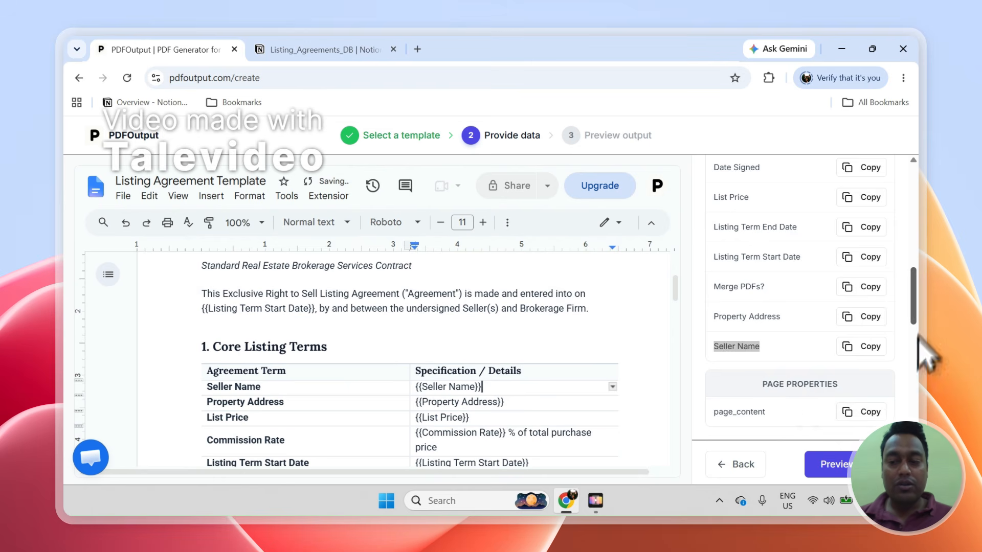
pyautogui.scroll(10, 915, 245)
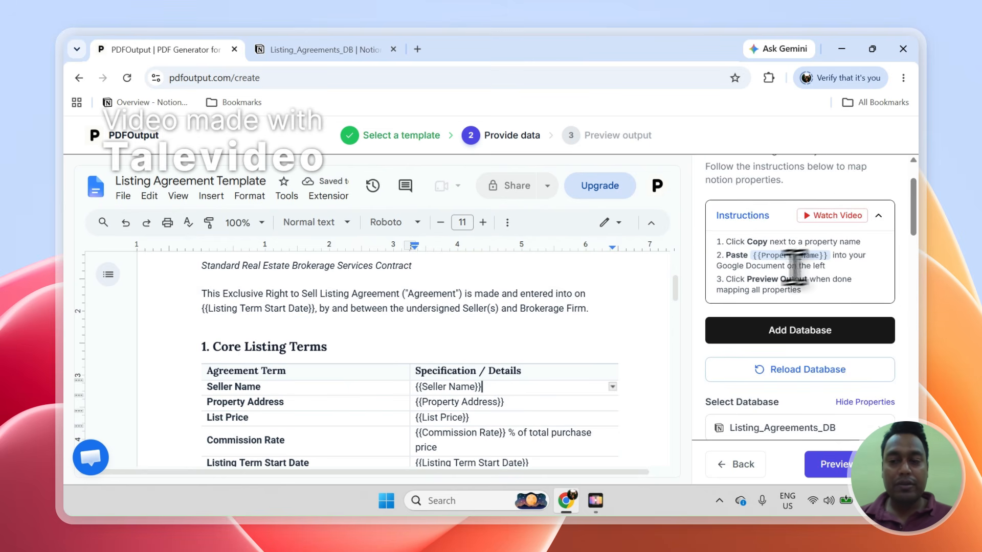
# - Paste the {{Property Address}} placeholder into its cell in the template table
pyautogui.moveTo(733, 256); pyautogui.dragTo(839, 271)
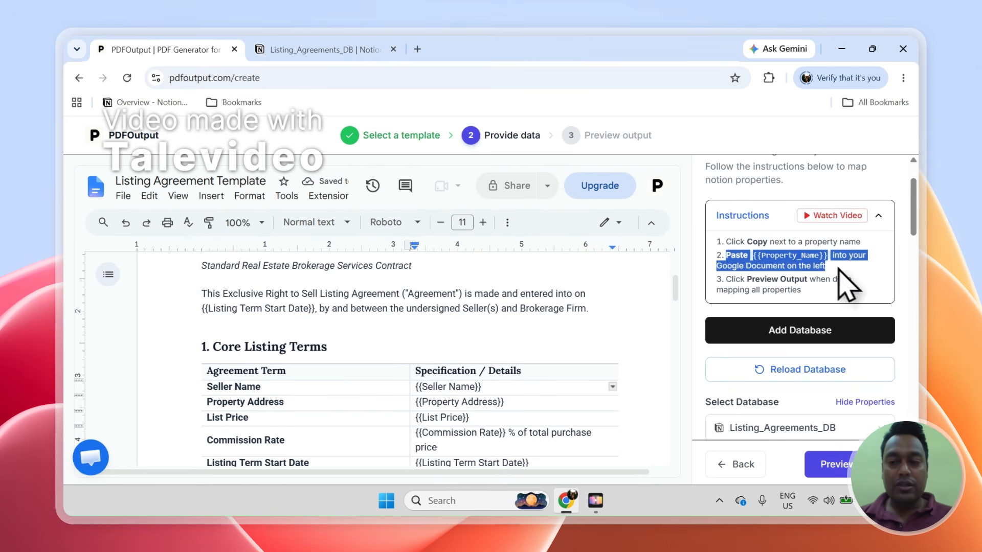
pyautogui.click(768, 248)
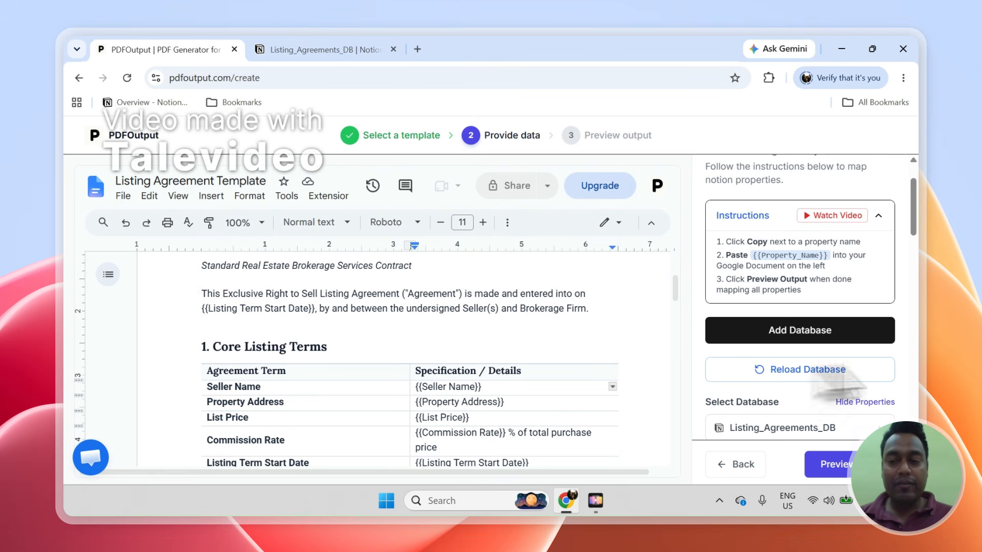
pyautogui.moveTo(919, 220); pyautogui.dragTo(918, 302)
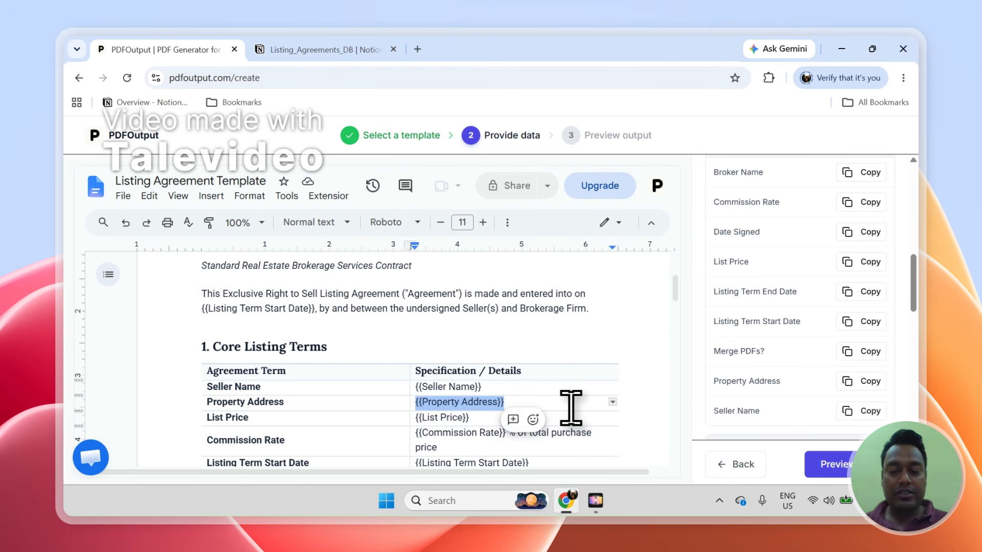
pyautogui.write('{{Property Address}}')
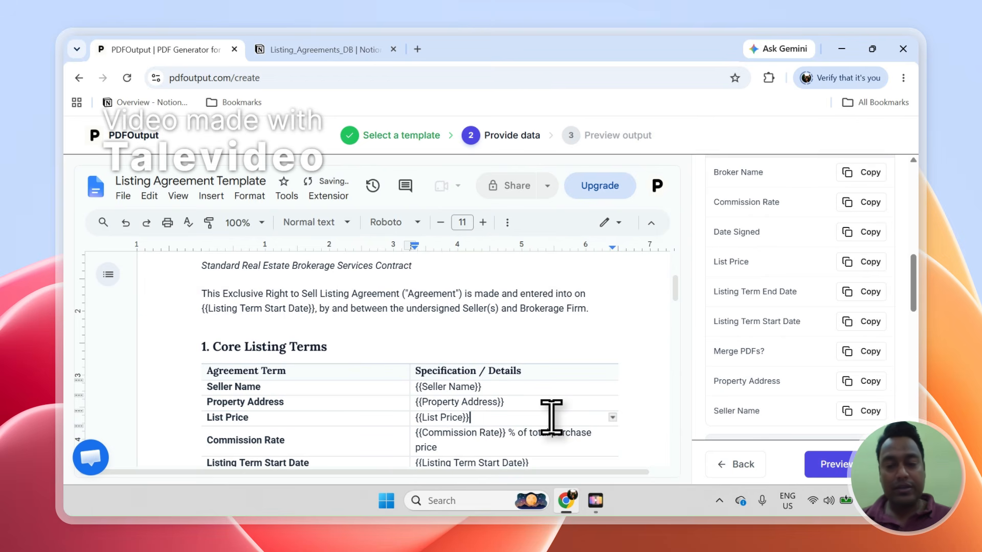
pyautogui.scroll(3, 924, 304)
pyautogui.scroll(-4, 923, 317)
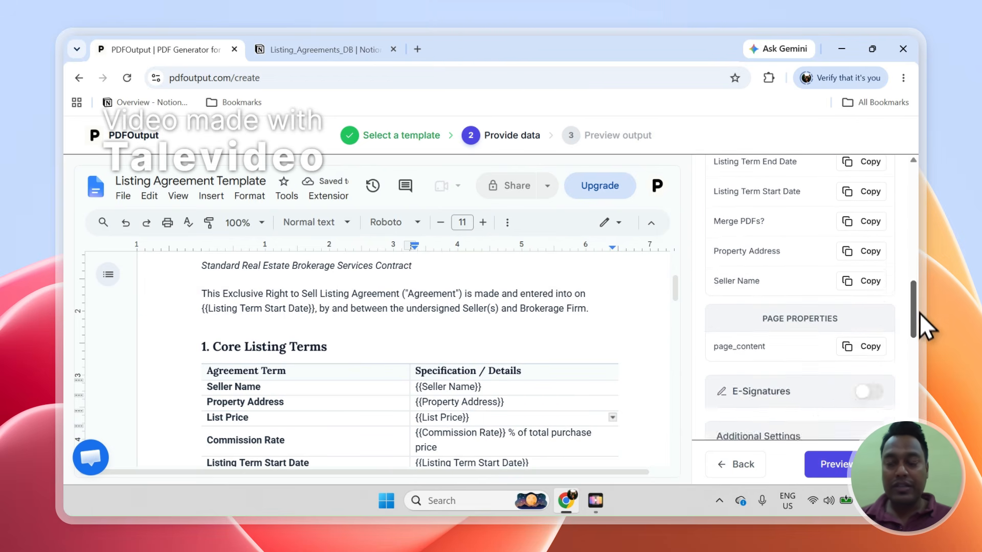
pyautogui.scroll(2, 922, 313)
pyautogui.scroll(-1, 680, 294)
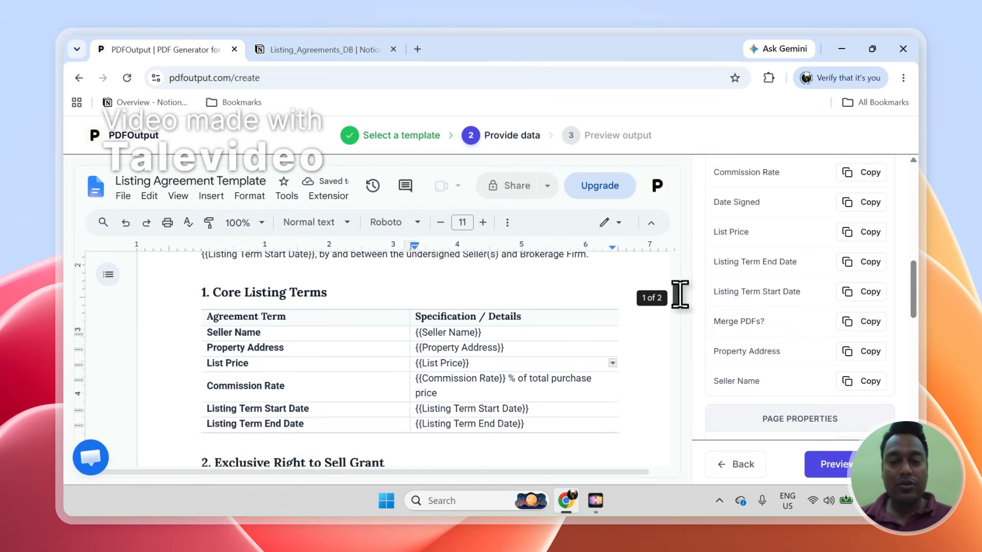
pyautogui.moveTo(680, 294); pyautogui.dragTo(688, 317)
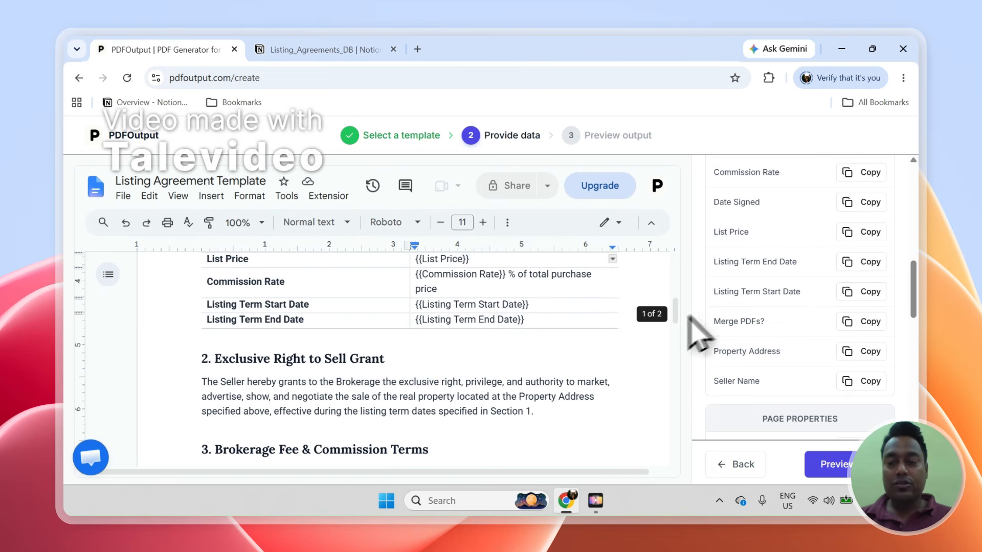
# - Narrow the Agreement Term column while cross-checking the listing records in Notion
pyautogui.click(331, 50)
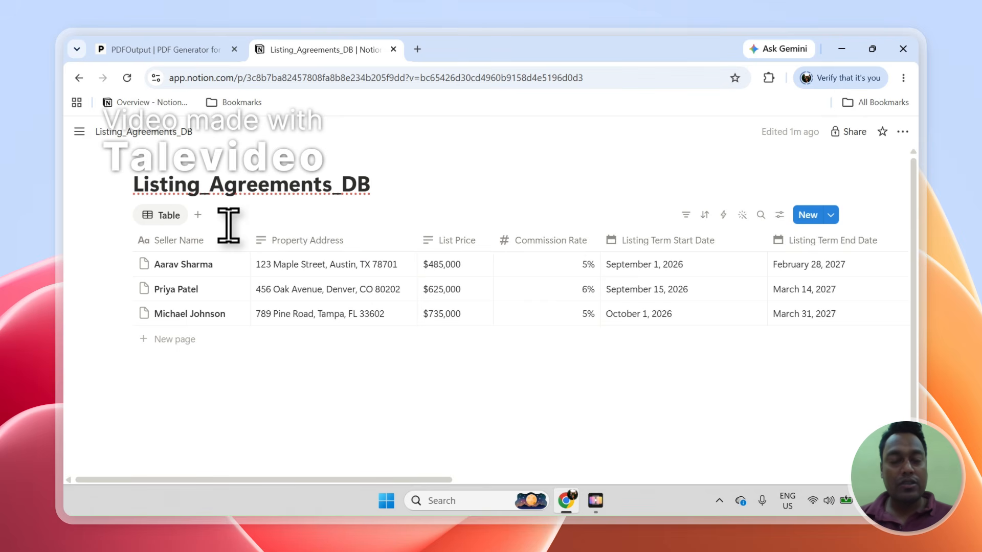
pyautogui.click(184, 49)
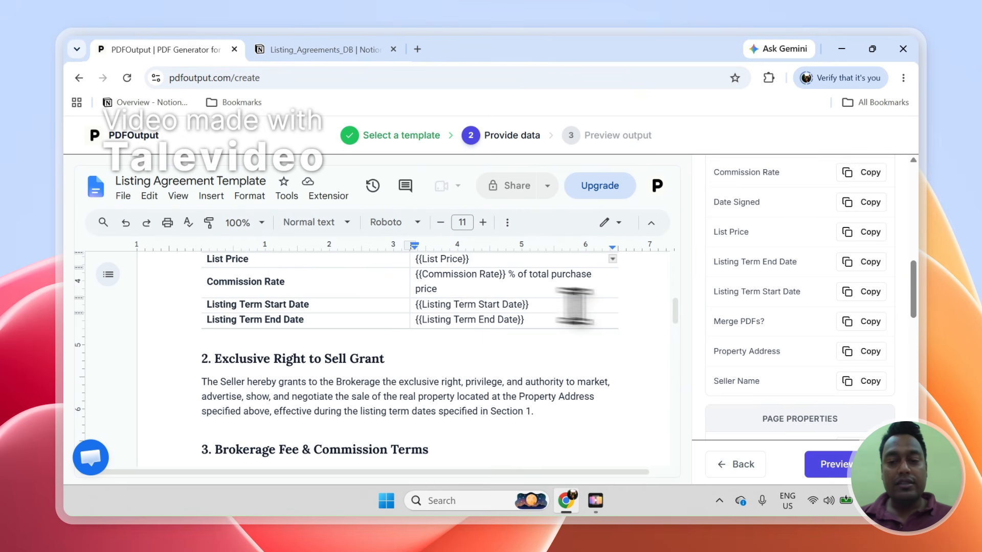
pyautogui.moveTo(679, 317); pyautogui.dragTo(679, 309)
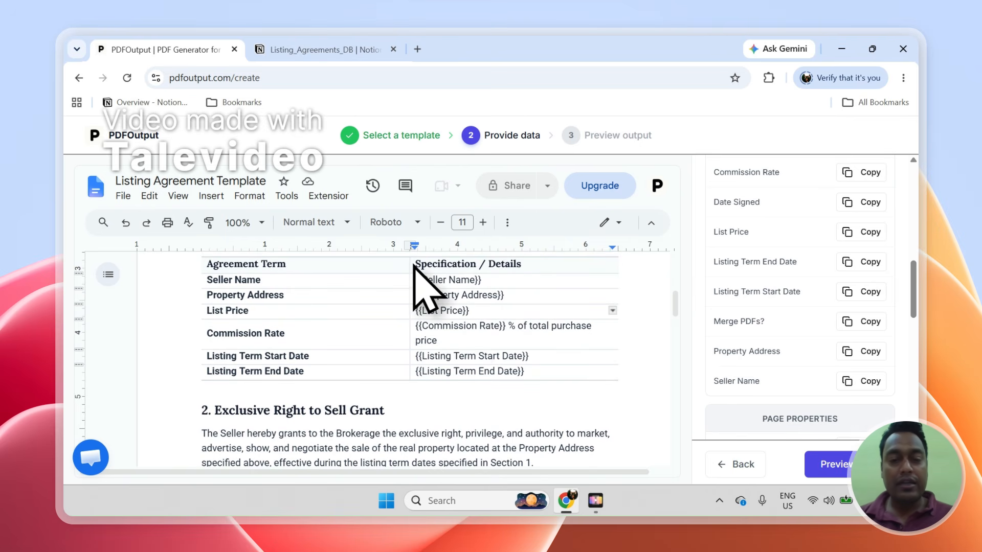
pyautogui.moveTo(414, 263); pyautogui.dragTo(361, 279)
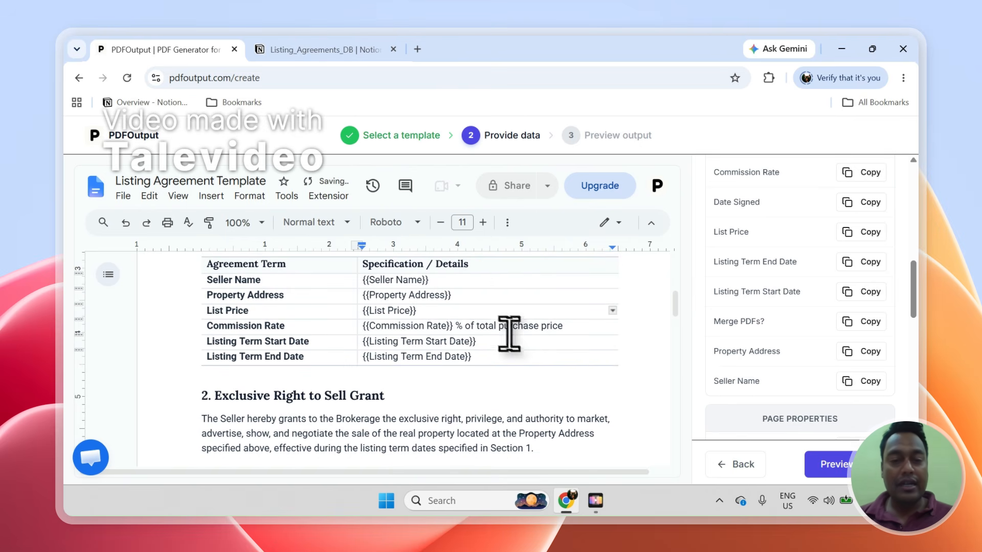
pyautogui.click(326, 50)
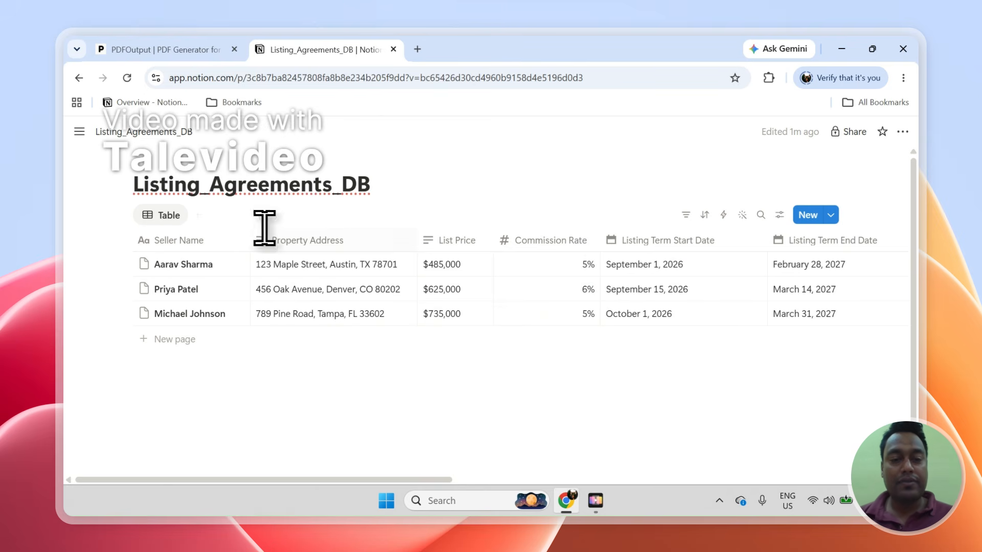
pyautogui.click(180, 49)
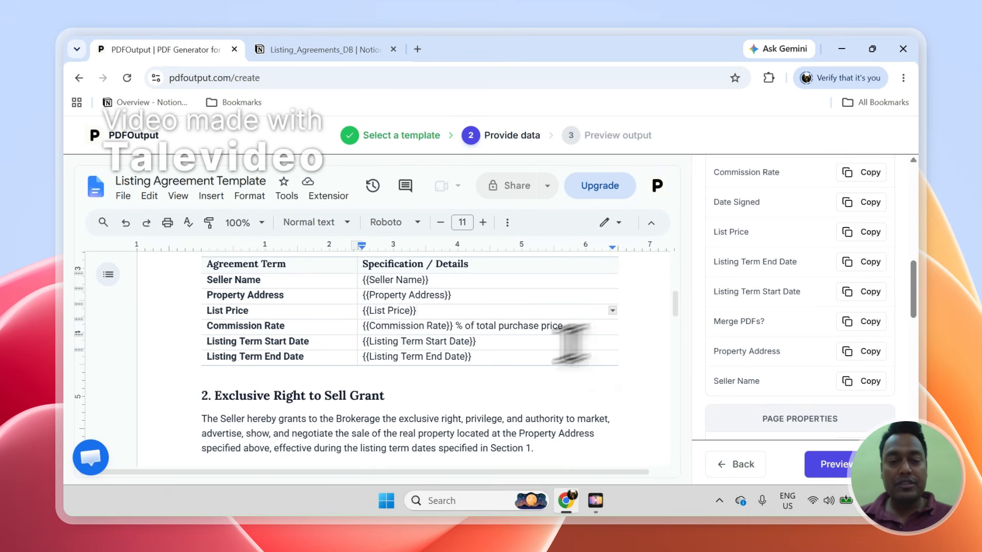
pyautogui.click(314, 50)
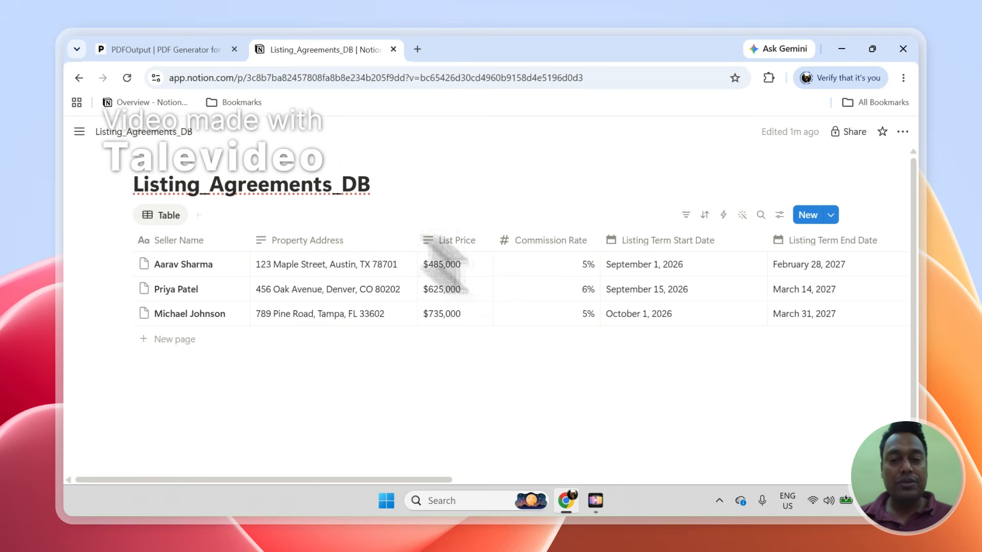
pyautogui.click(190, 49)
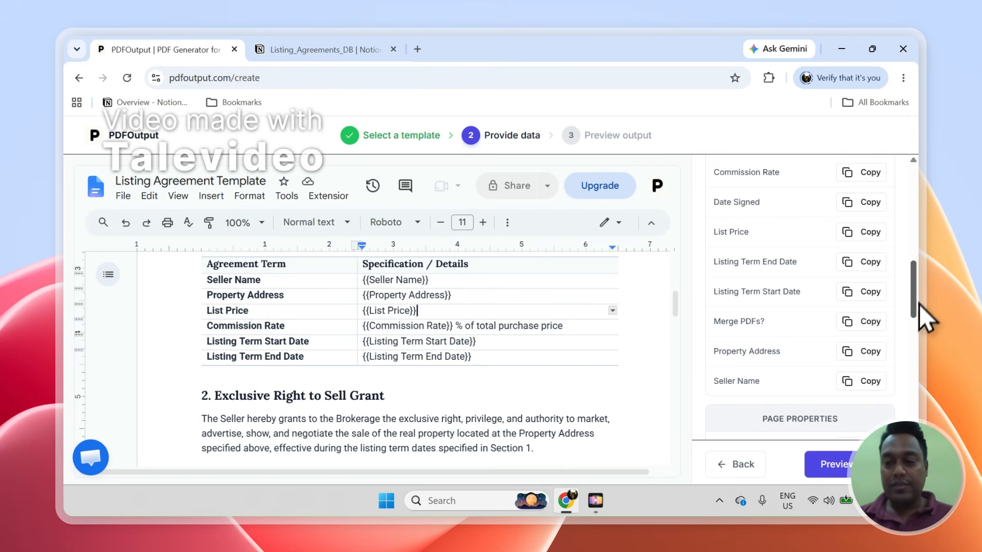
pyautogui.scroll(-5, 919, 307)
pyautogui.scroll(2, 920, 352)
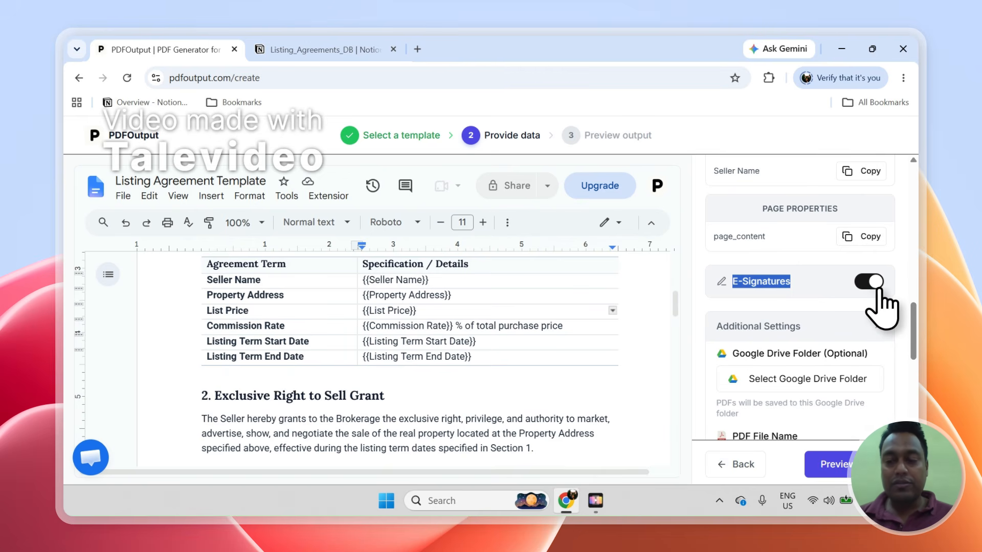
# - Turn E-Signatures off and scroll to the PDF File Name and PDF Attachment Field settings
pyautogui.click(797, 281)
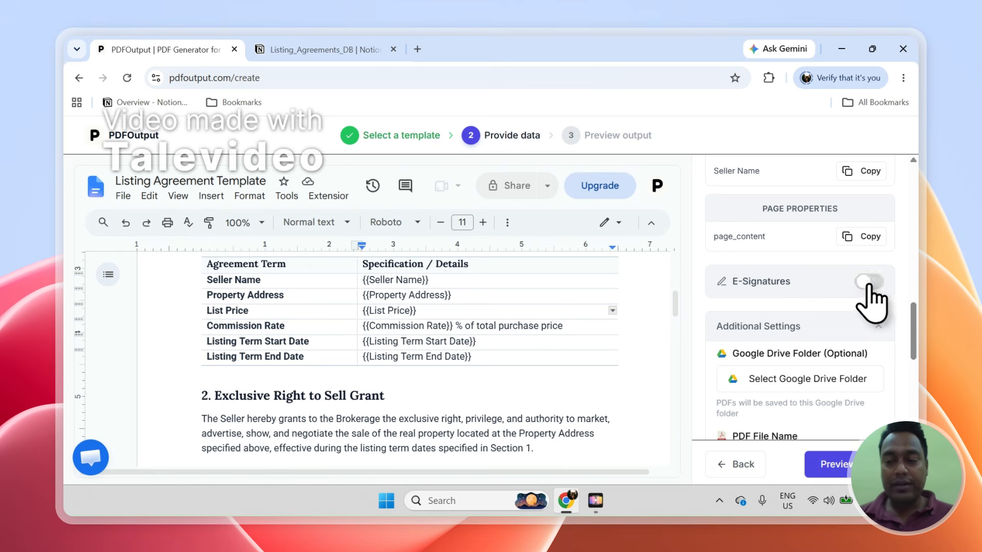
pyautogui.moveTo(918, 322); pyautogui.dragTo(917, 358)
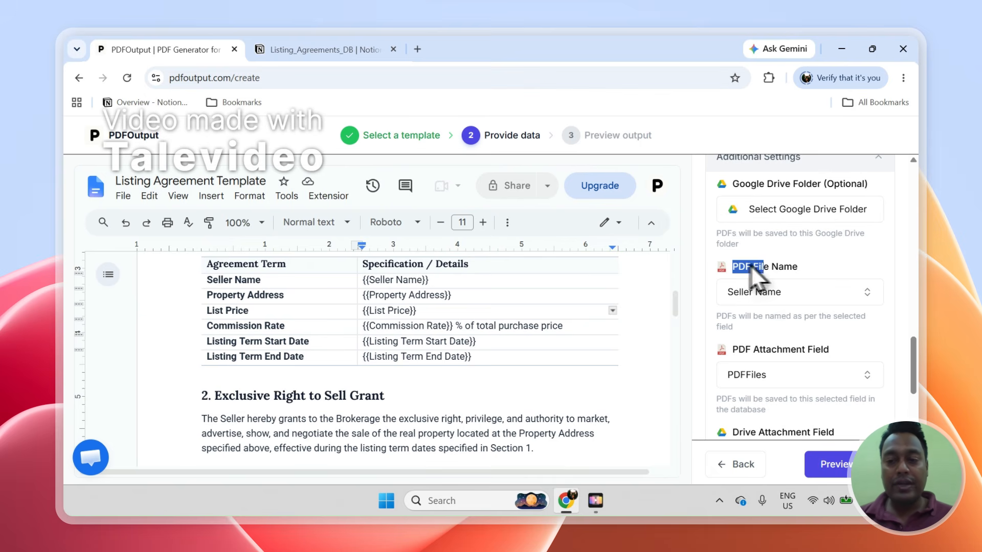
# - Keep Seller Name as the PDF file name
pyautogui.click(328, 49)
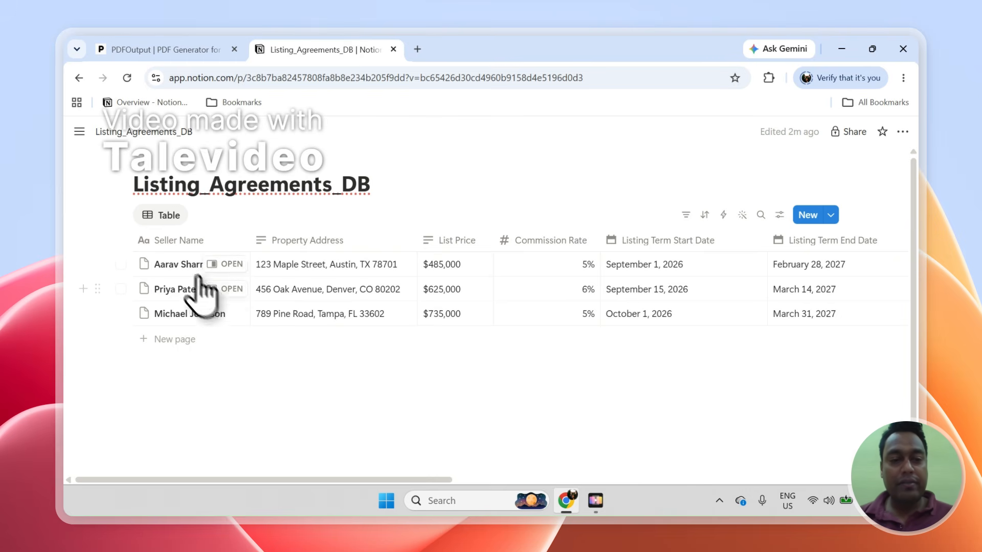
pyautogui.click(164, 49)
pyautogui.click(760, 290)
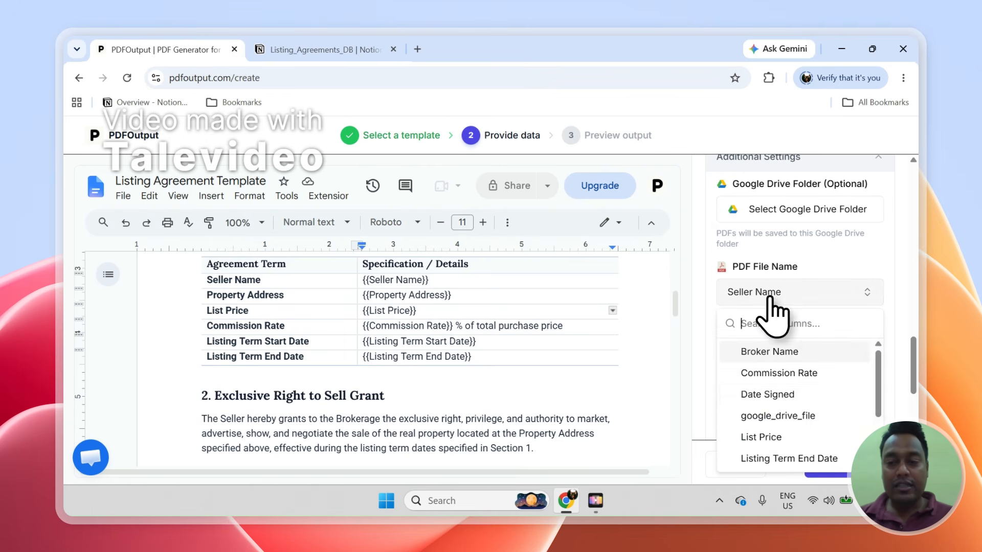
pyautogui.write('Se')
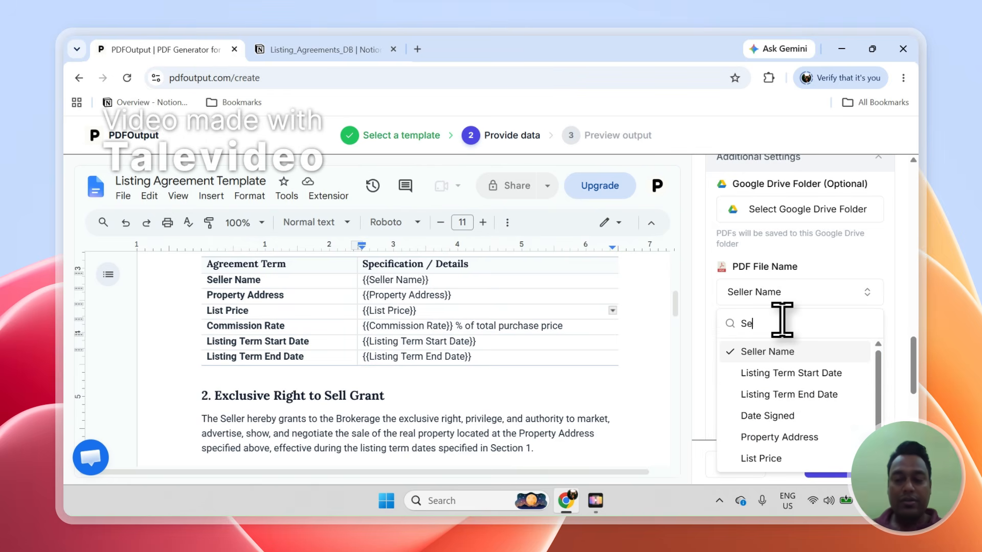
pyautogui.click(782, 352)
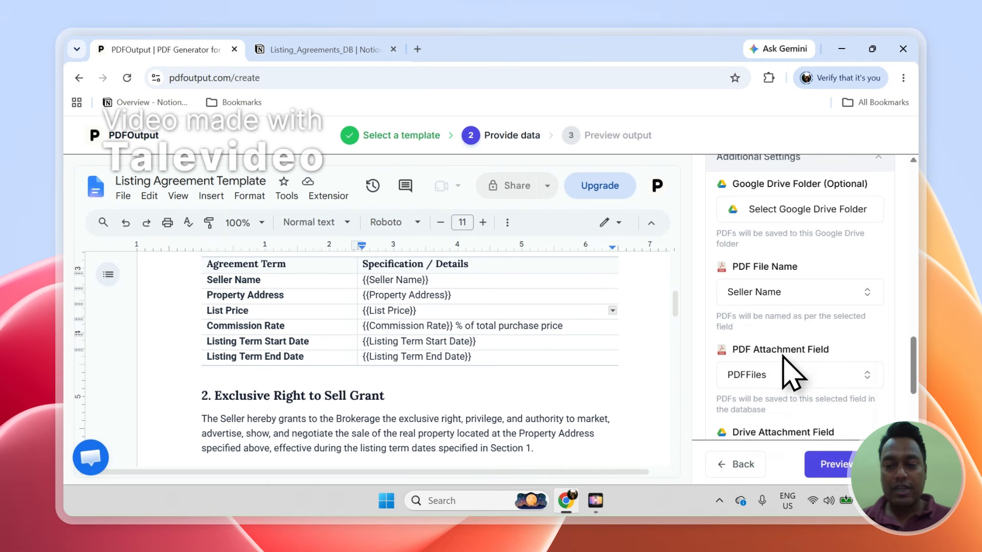
pyautogui.scroll(-3, 854, 360)
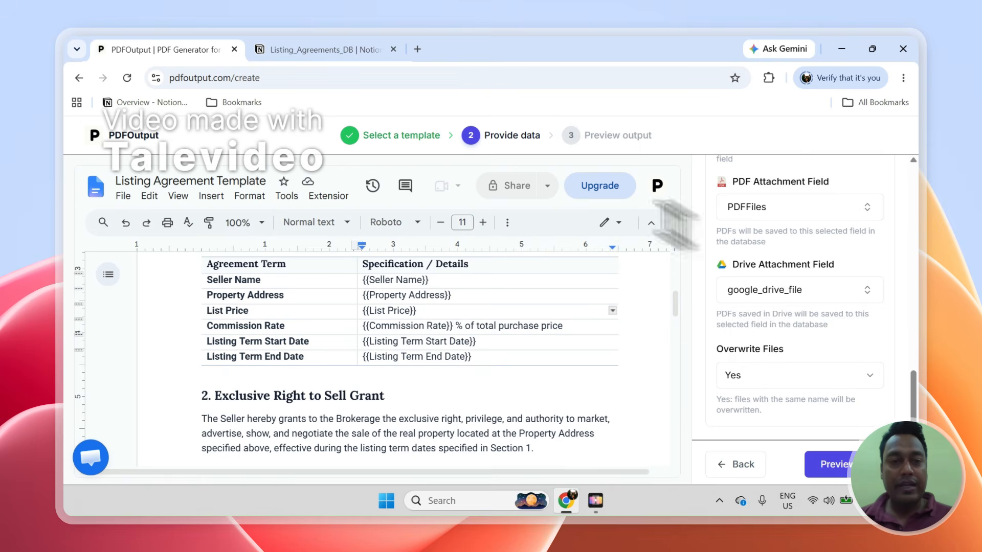
# - Confirm PDFFiles and google_drive_file as attachment fields with Overwrite Files set to Yes
pyautogui.click(381, 51)
pyautogui.moveTo(408, 479); pyautogui.dragTo(829, 460)
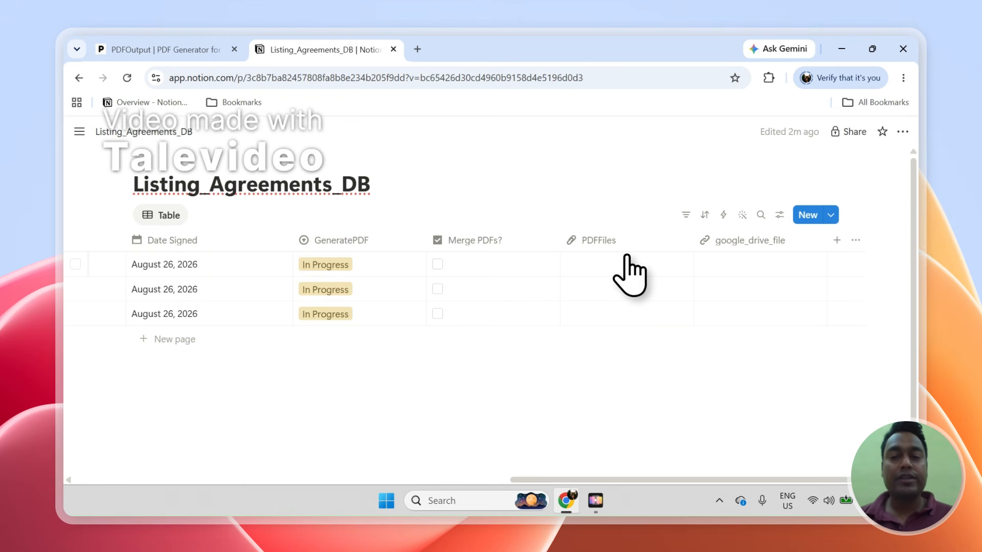
pyautogui.click(220, 49)
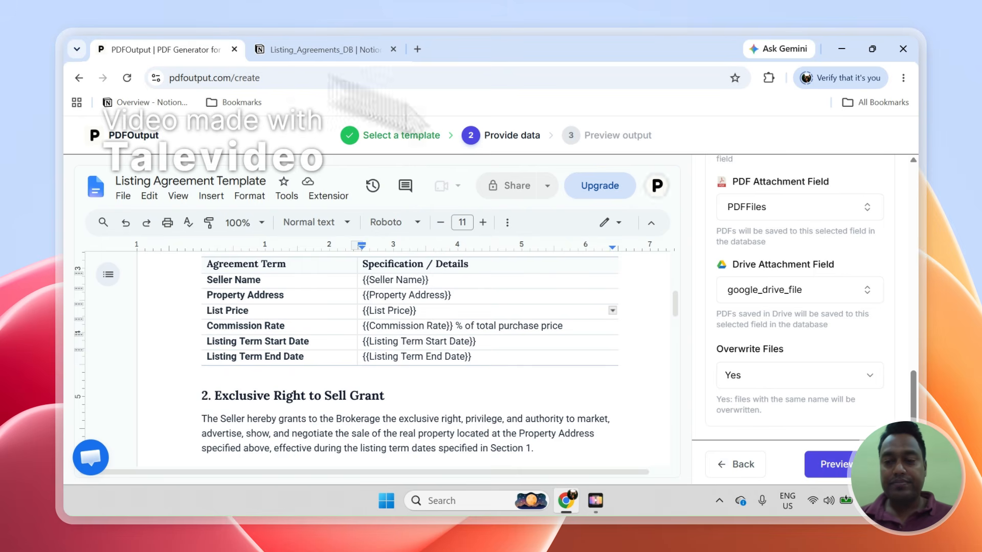
pyautogui.moveTo(913, 389)
pyautogui.mouseDown()
pyautogui.moveTo(912, 193)
pyautogui.moveTo(921, 373)
pyautogui.mouseUp()
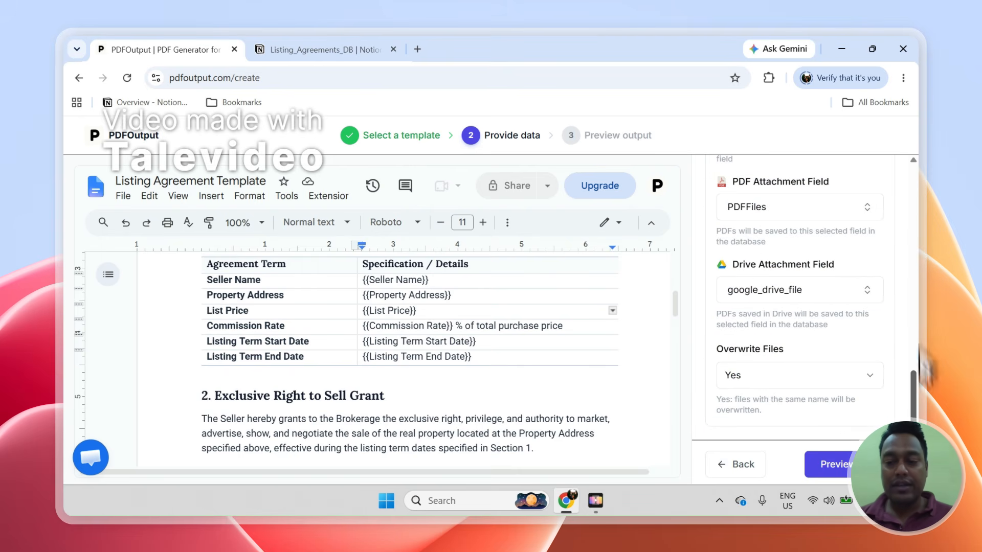
# - Generate the preview PDF and watch the third record's GeneratePDF status become Completed
pyautogui.click(836, 465)
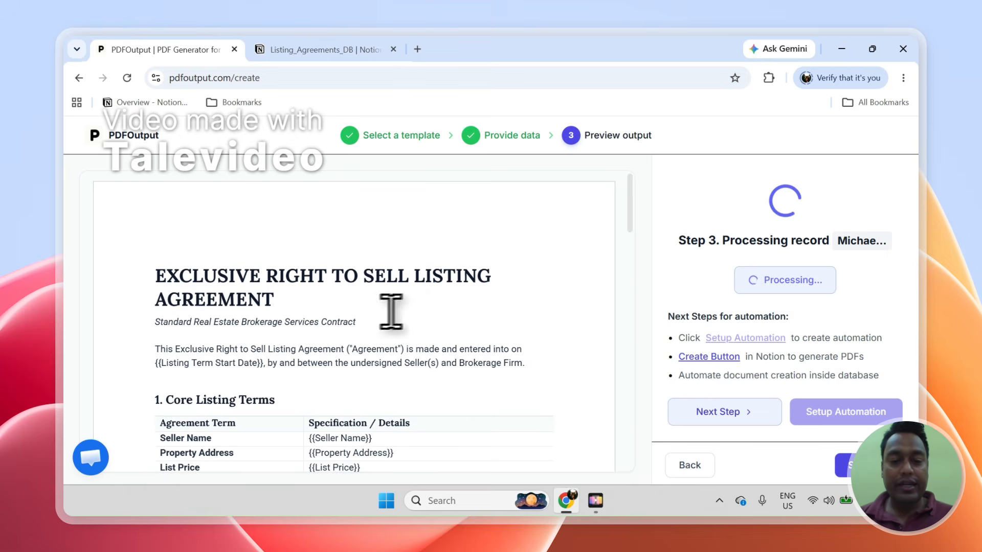
pyautogui.click(353, 49)
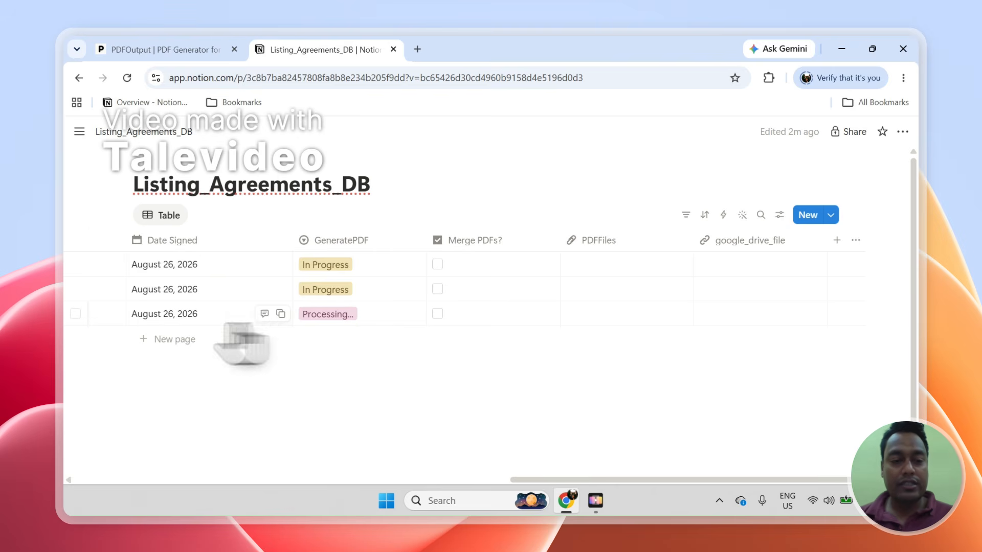
pyautogui.click(76, 314)
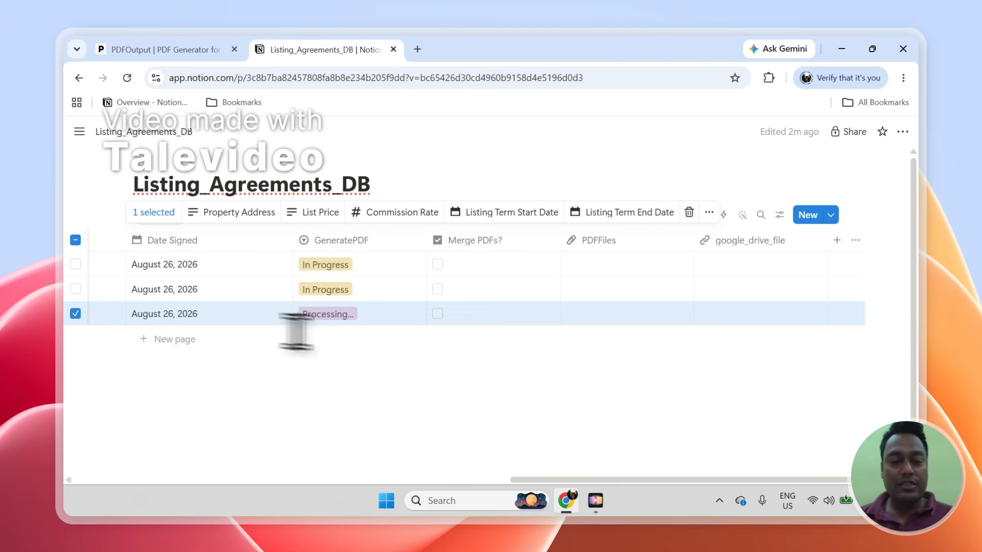
pyautogui.click(357, 330)
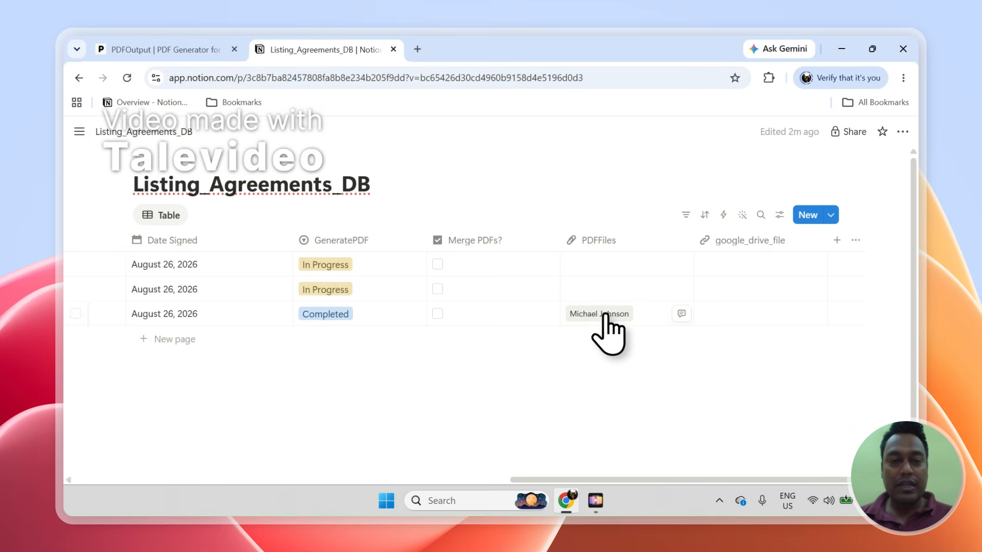
pyautogui.click(182, 45)
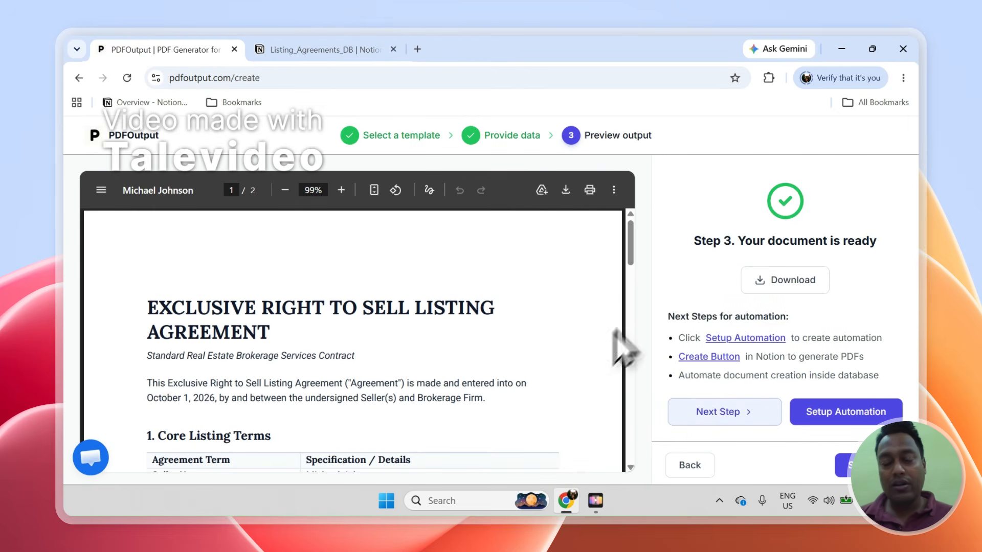
# - Inspect the PDF's address, list price and commission, comparing 0.05% against Notion's 5%
pyautogui.moveTo(631, 246); pyautogui.dragTo(631, 279)
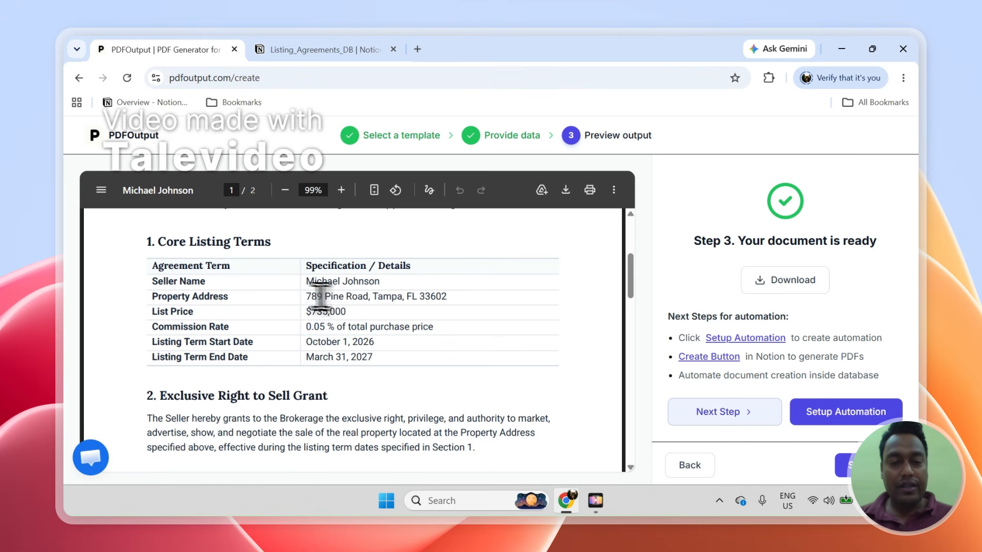
pyautogui.moveTo(307, 297); pyautogui.dragTo(440, 302)
pyautogui.moveTo(311, 311); pyautogui.dragTo(366, 322)
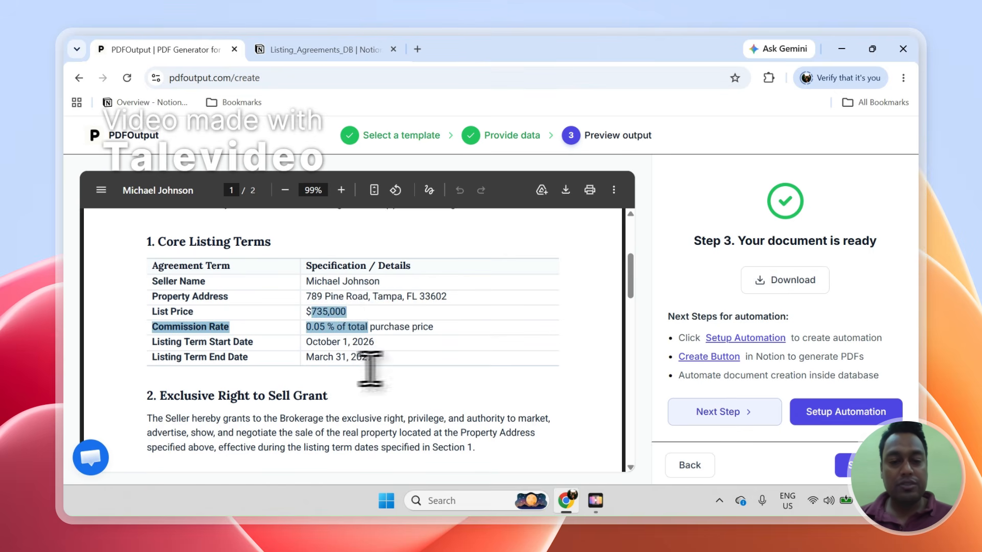
pyautogui.moveTo(630, 296); pyautogui.dragTo(609, 290)
pyautogui.click(431, 359)
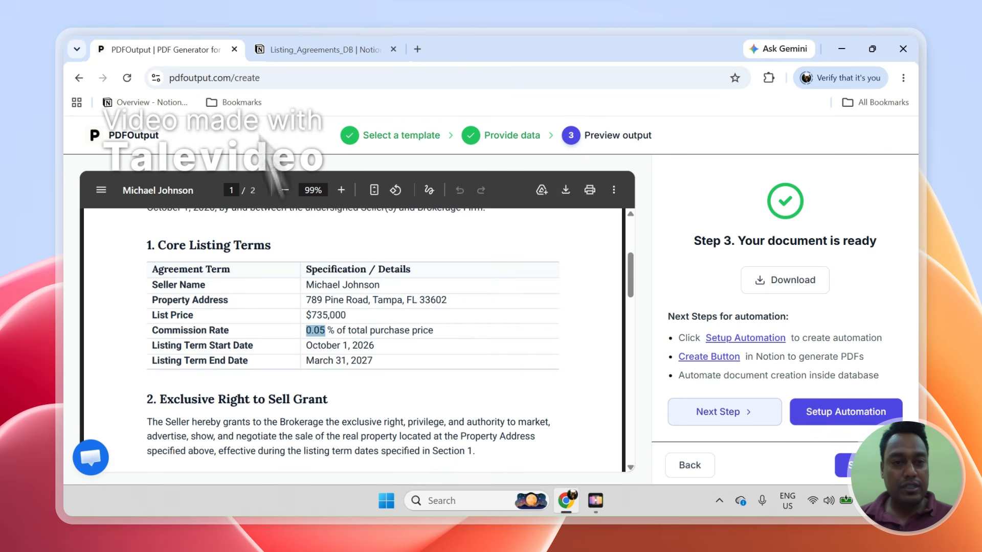
pyautogui.click(281, 50)
pyautogui.moveTo(526, 480); pyautogui.dragTo(187, 476)
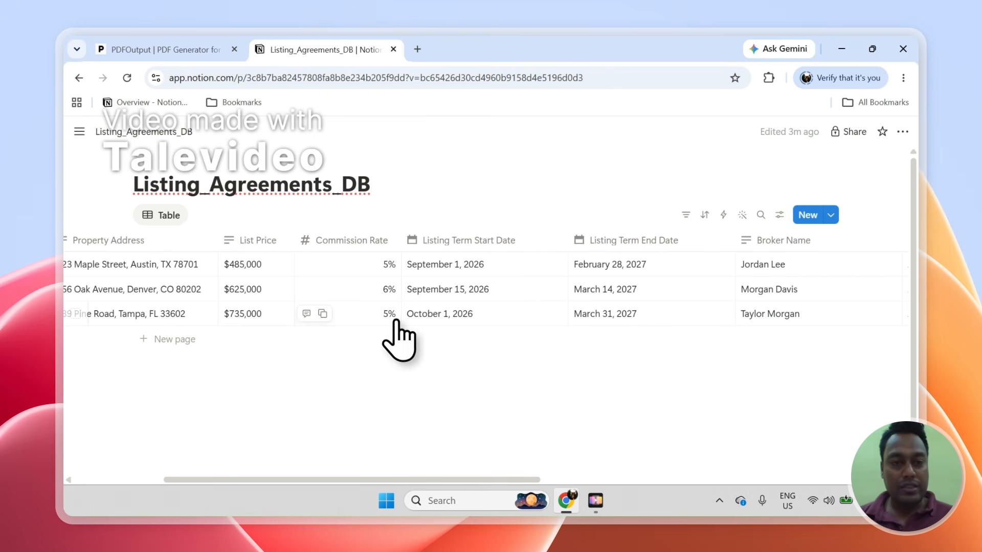
# - Append _{{Scale=100}} to {{Commission Rate}}, narrow the first table column, and regenerate the preview PDF
pyautogui.click(154, 50)
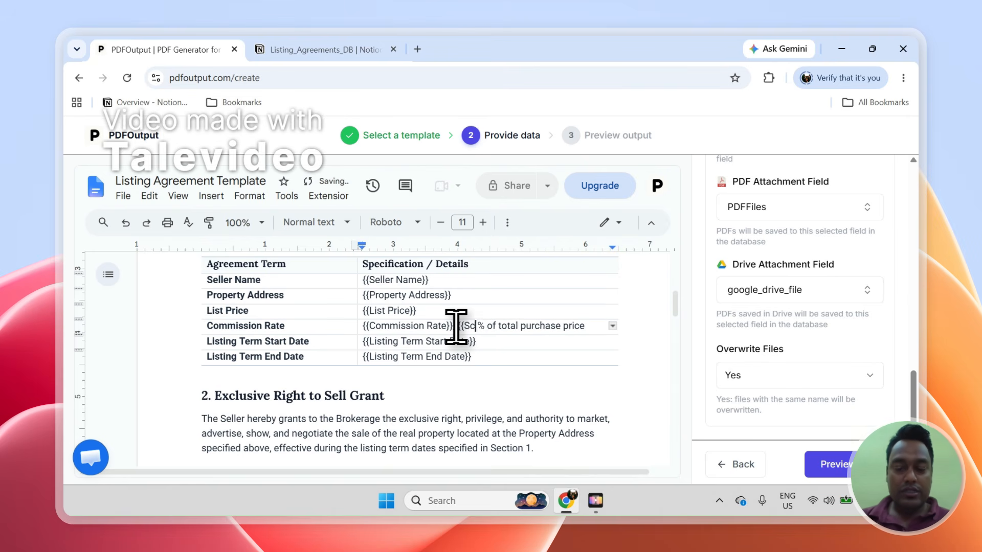
pyautogui.write('100')
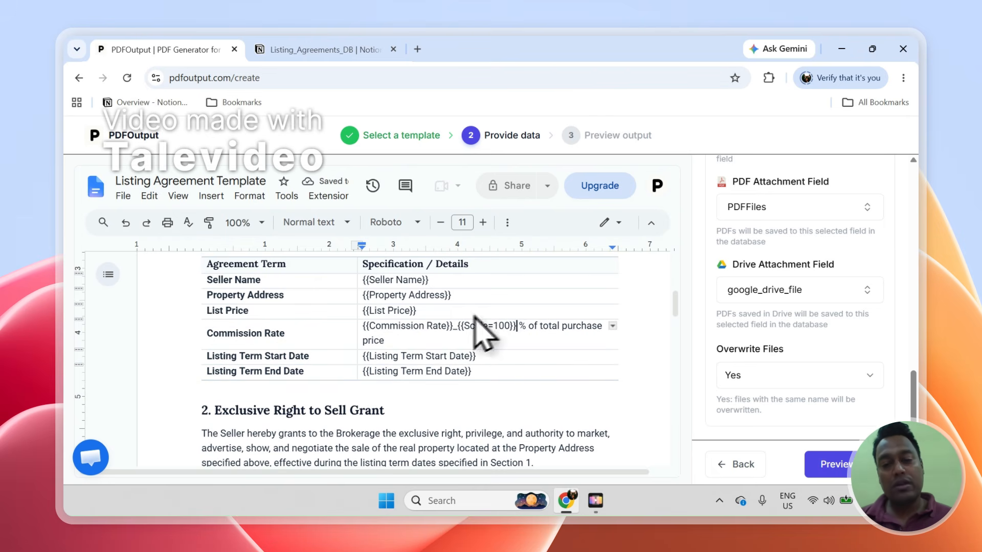
pyautogui.click(292, 50)
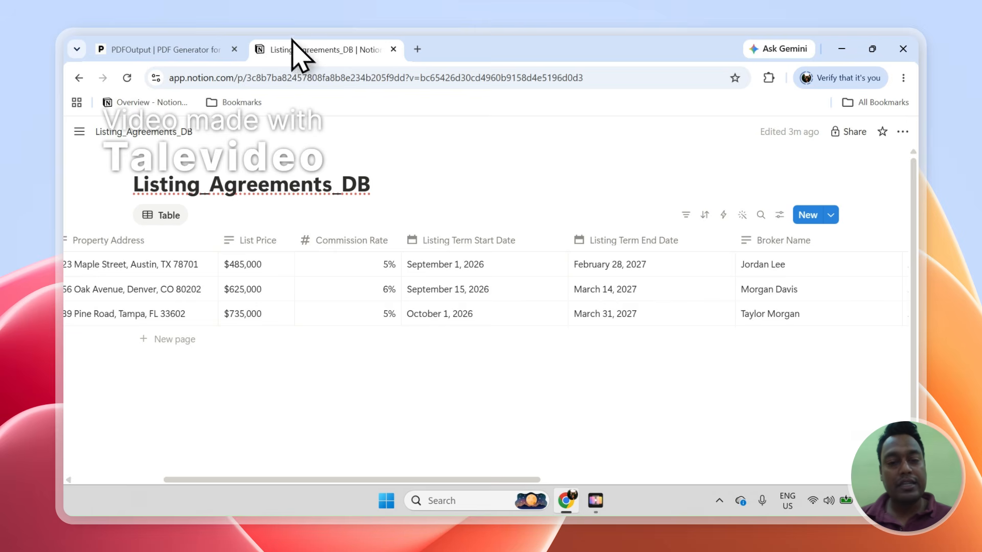
pyautogui.click(220, 49)
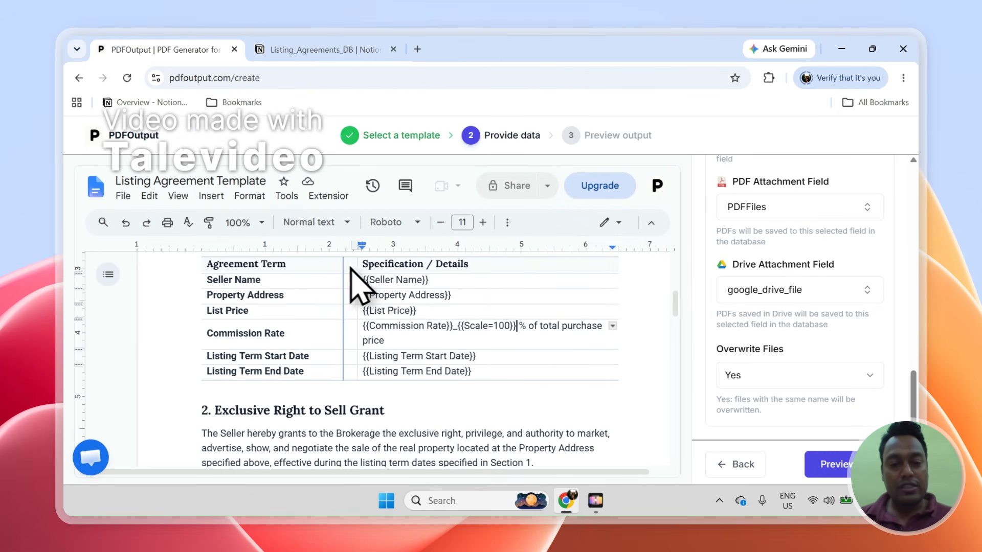
pyautogui.moveTo(351, 268); pyautogui.dragTo(344, 274)
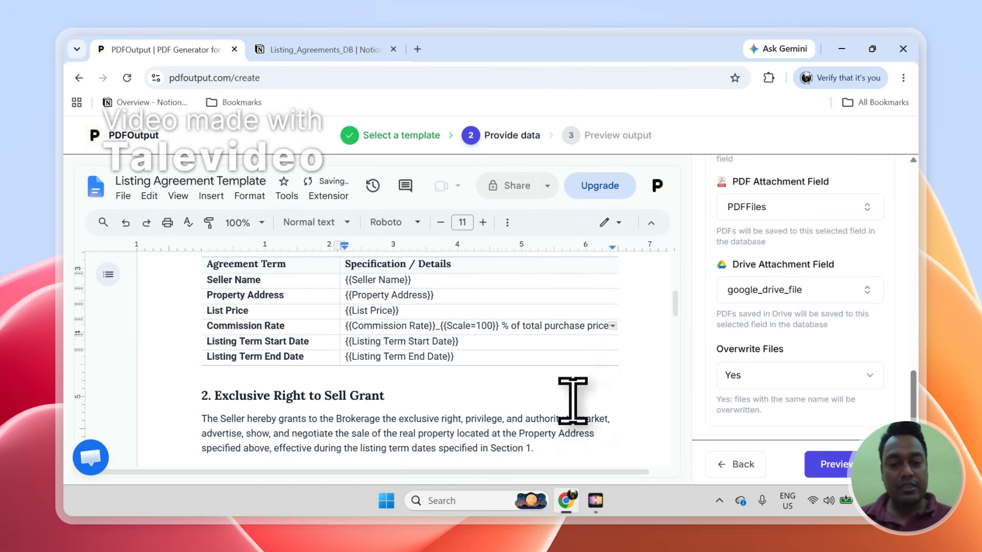
pyautogui.click(831, 464)
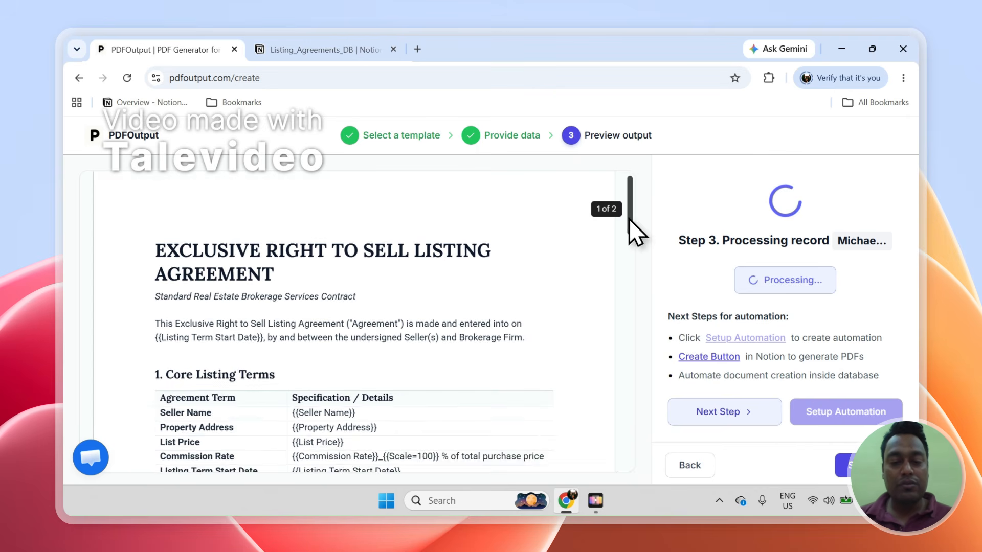
# - Check the regenerated agreement, where commission now prints as 5 %, and set up automation for the template
pyautogui.scroll(-2, 631, 235)
pyautogui.click(365, 50)
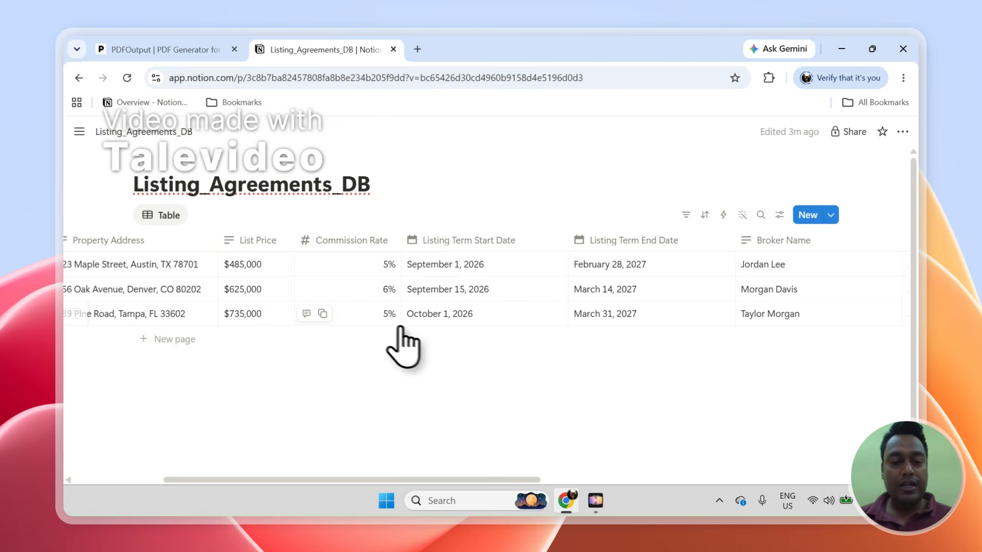
pyautogui.moveTo(449, 481); pyautogui.dragTo(761, 458)
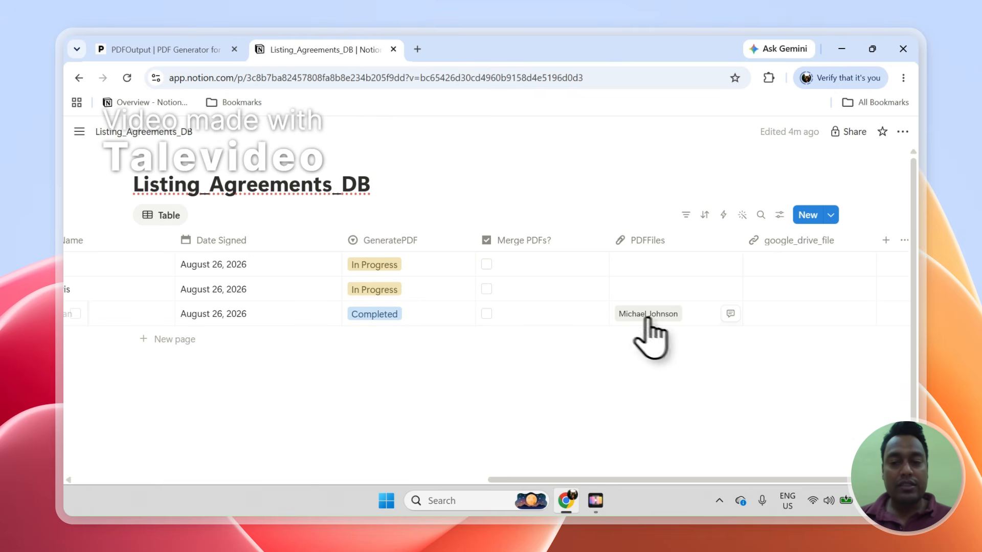
pyautogui.click(174, 49)
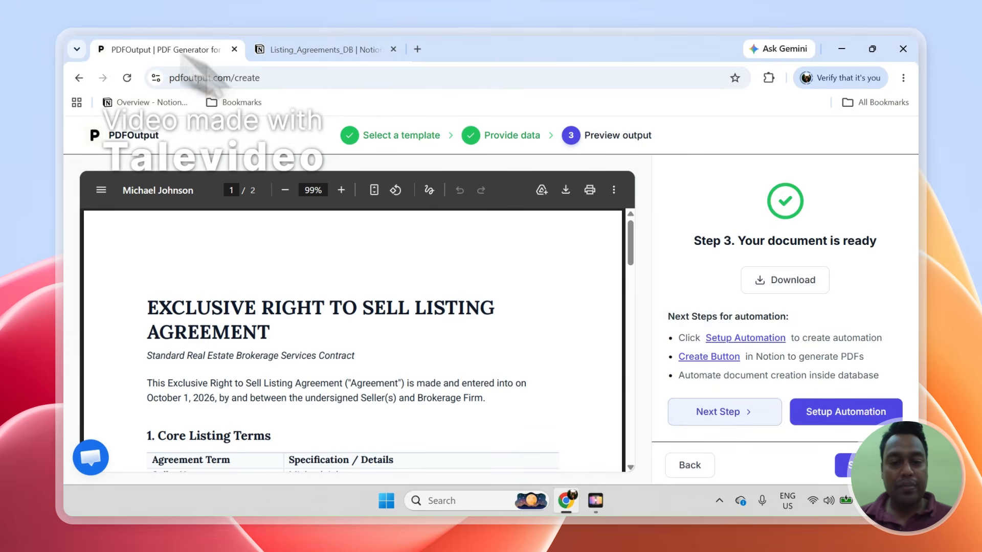
pyautogui.moveTo(632, 248); pyautogui.dragTo(634, 282)
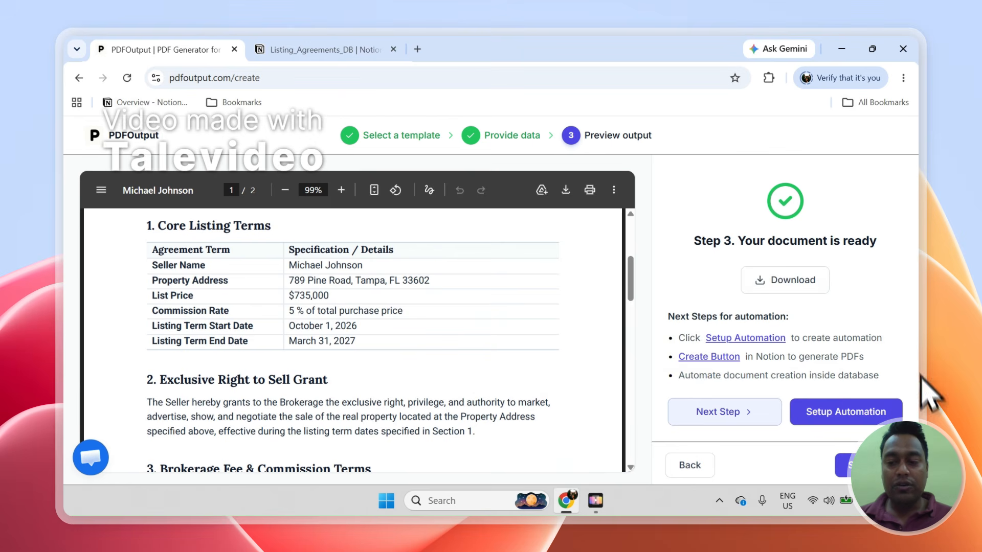
pyautogui.click(824, 412)
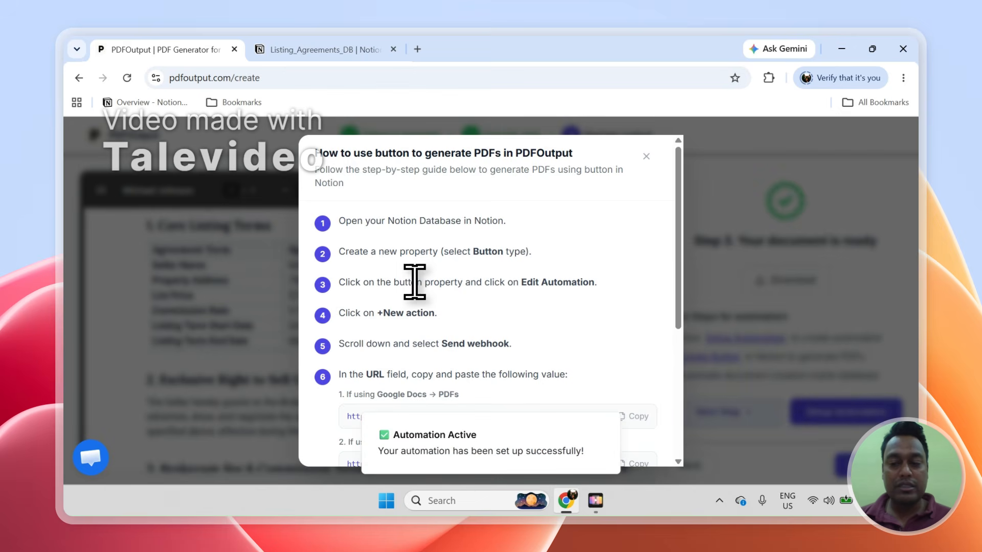
# - Once the automation is active, scroll through the Notion-button PDF guide and close it
pyautogui.moveTo(677, 287)
pyautogui.mouseDown()
pyautogui.moveTo(680, 414)
pyautogui.moveTo(669, 291)
pyautogui.mouseUp()
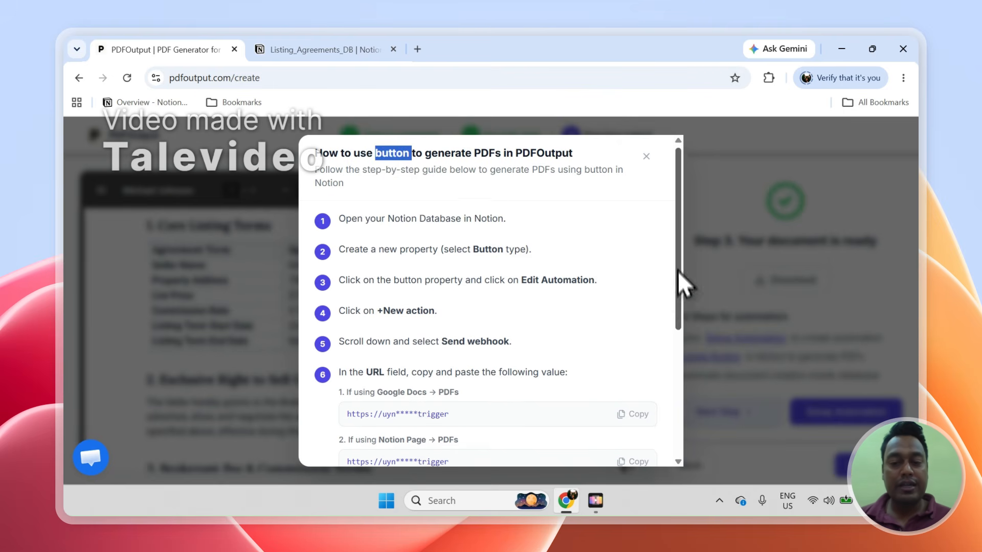
pyautogui.moveTo(680, 285)
pyautogui.mouseDown()
pyautogui.moveTo(680, 386)
pyautogui.moveTo(677, 247)
pyautogui.moveTo(681, 381)
pyautogui.moveTo(685, 297)
pyautogui.mouseUp()
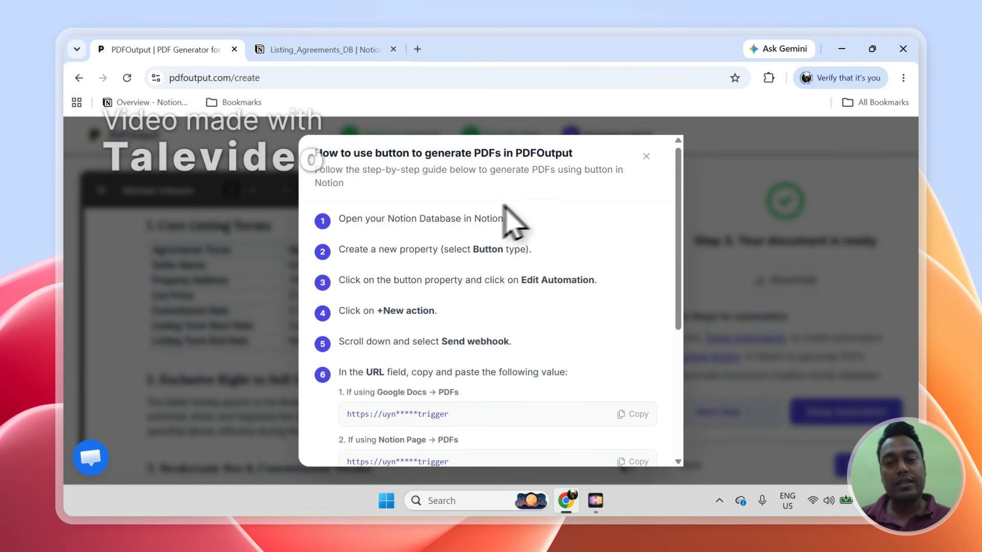
pyautogui.click(647, 157)
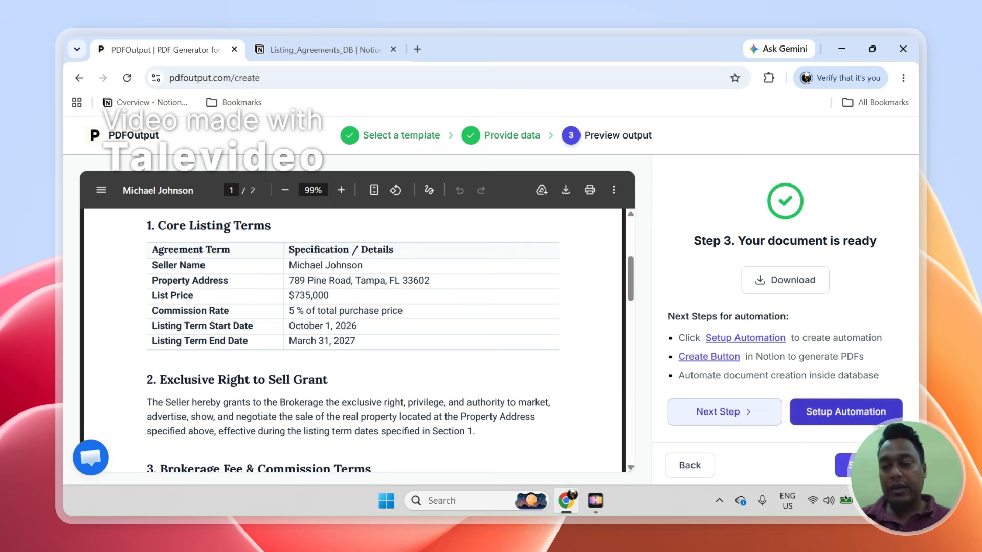
# - Back out of the template wizard to the automation dashboard
pyautogui.click(691, 467)
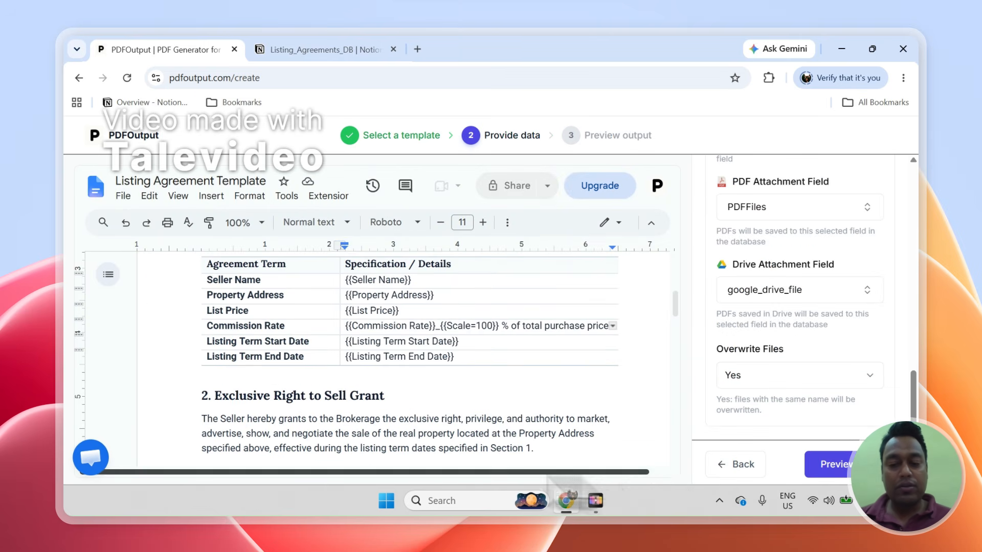
pyautogui.click(719, 466)
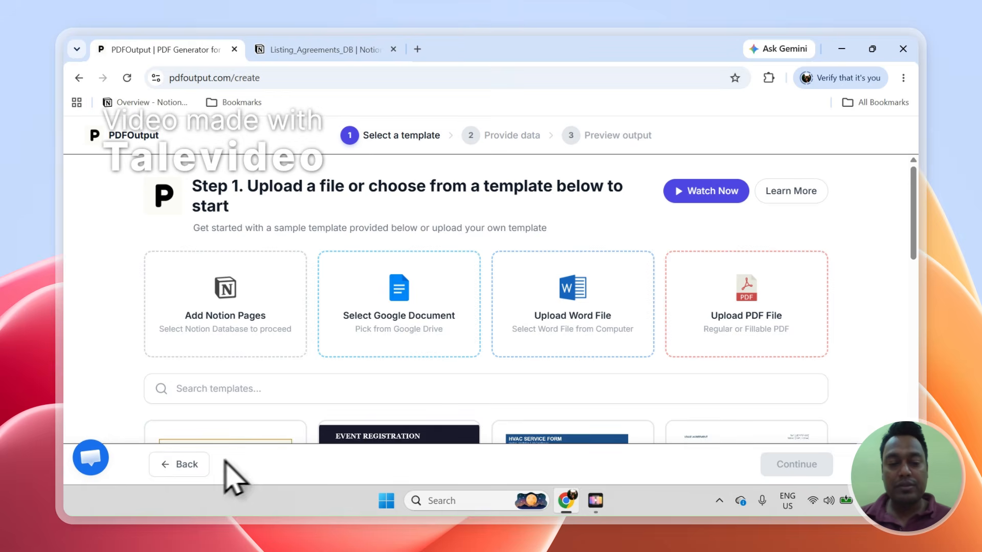
pyautogui.click(184, 465)
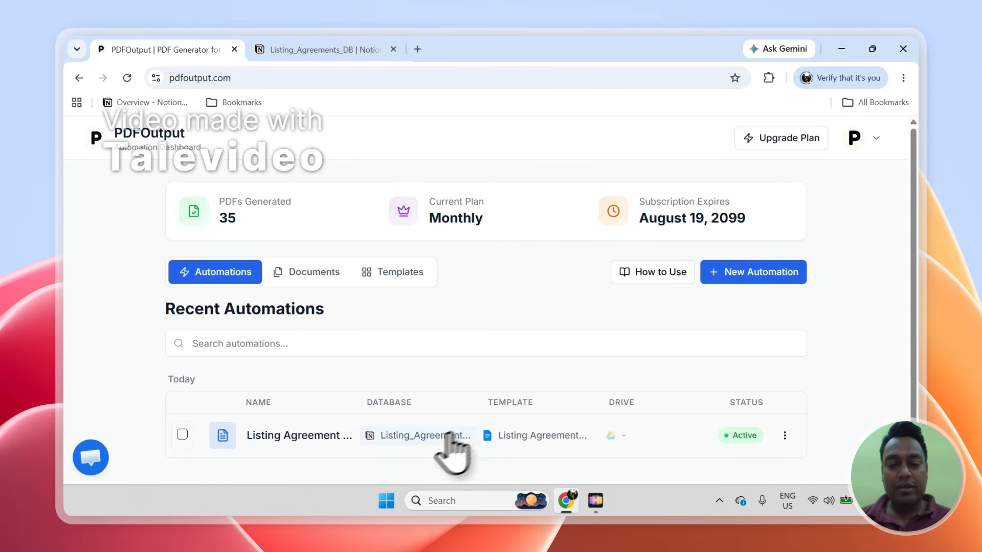
# - In Listing_Agreements_DB, move the GeneratePDF column ahead of Choose Document
pyautogui.click(322, 49)
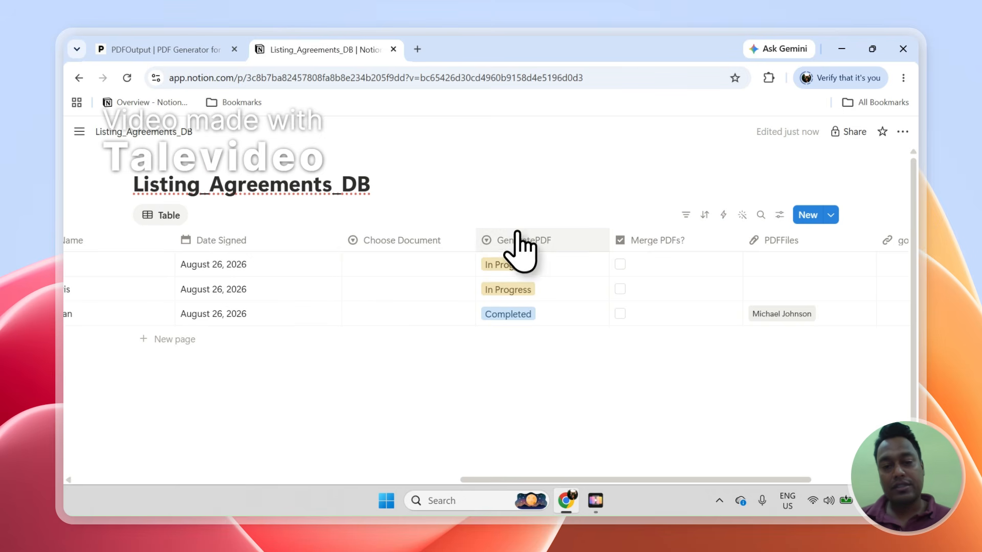
pyautogui.moveTo(519, 242); pyautogui.dragTo(445, 253)
pyautogui.click(175, 49)
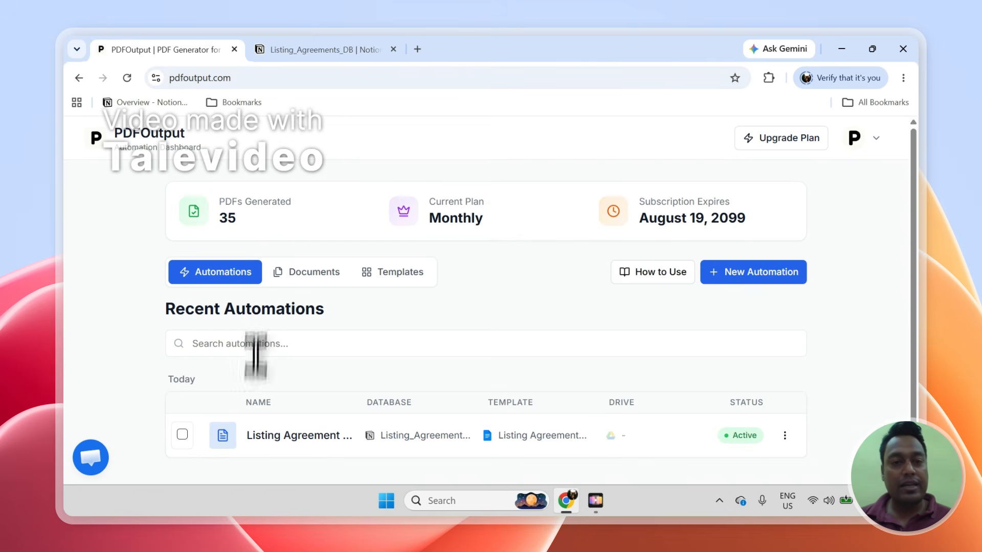
pyautogui.click(300, 49)
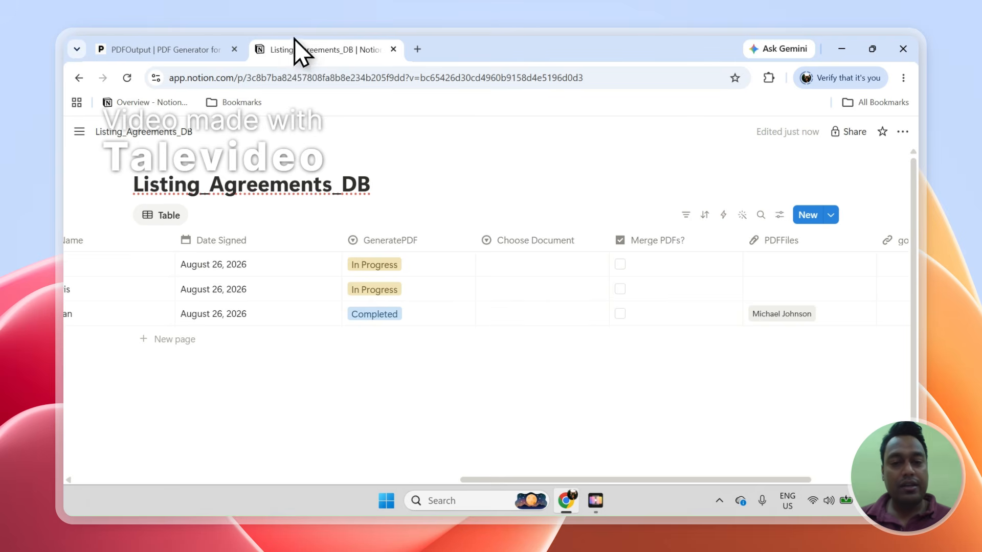
# - Set GeneratePDF to Generate E-Signed Doc for both In Progress rows and move PDFFiles beside GeneratePDF
pyautogui.click(387, 292)
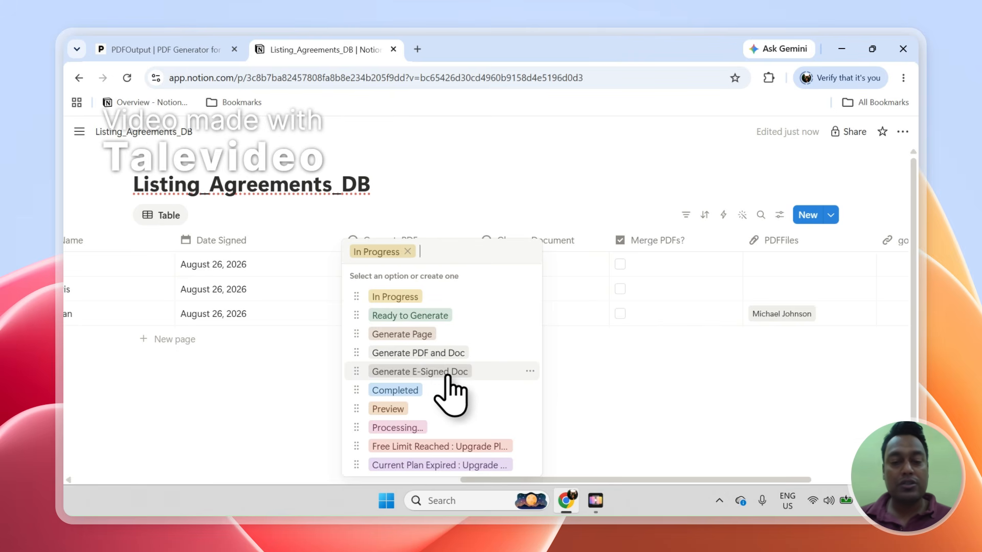
pyautogui.click(402, 373)
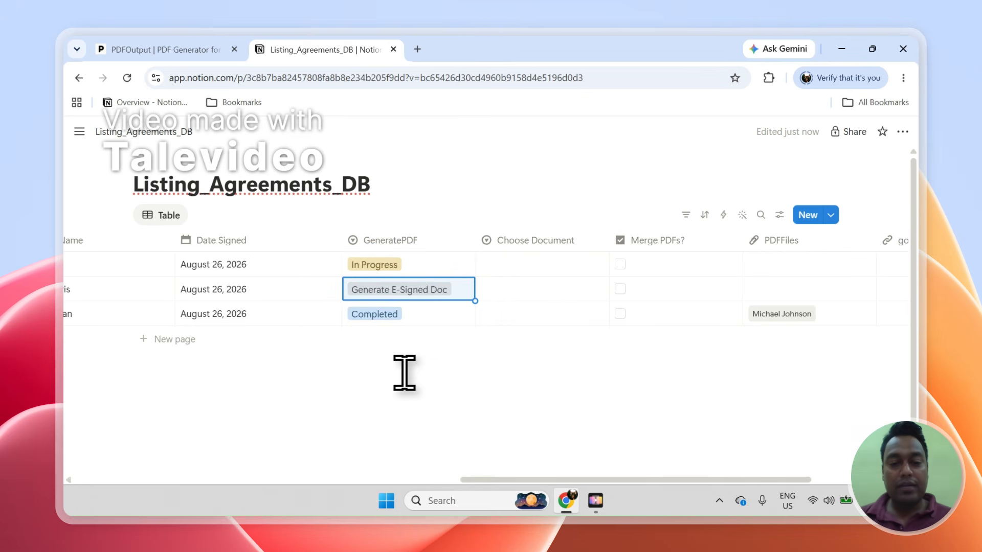
pyautogui.click(401, 266)
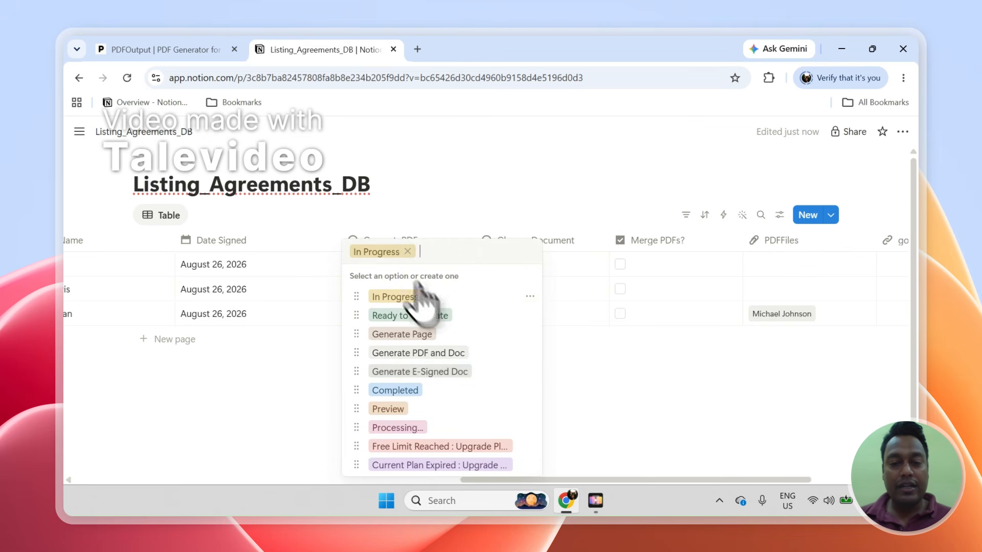
pyautogui.click(450, 372)
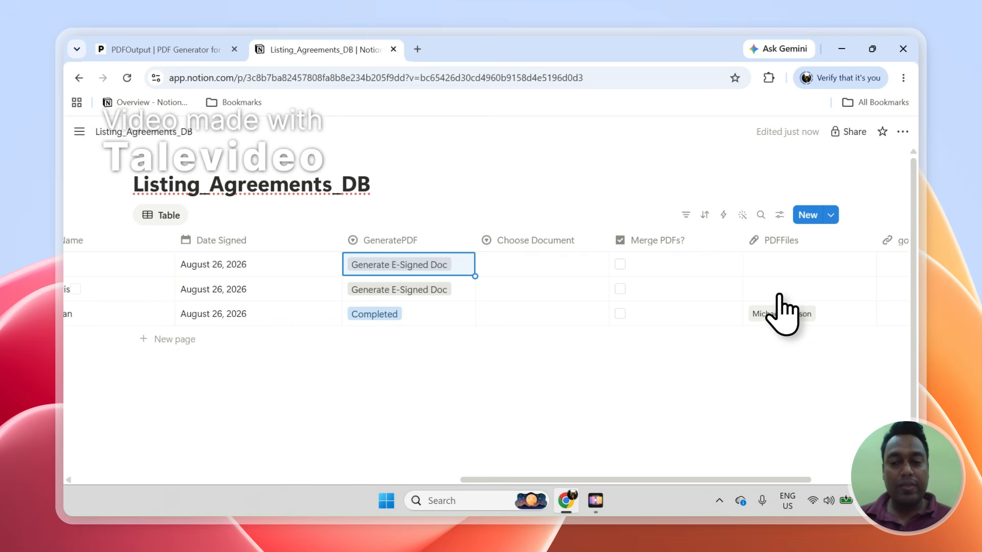
pyautogui.moveTo(777, 242); pyautogui.dragTo(527, 255)
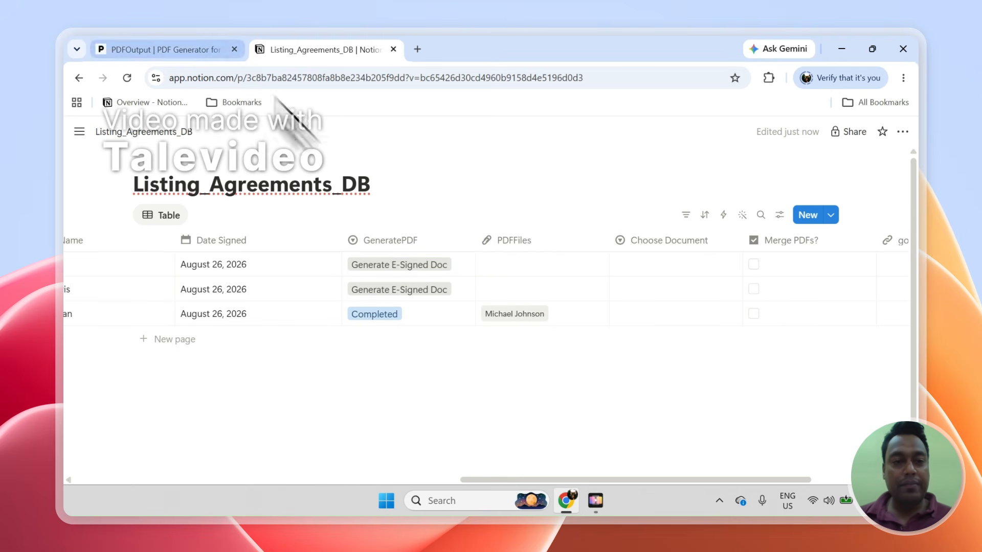
pyautogui.click(196, 41)
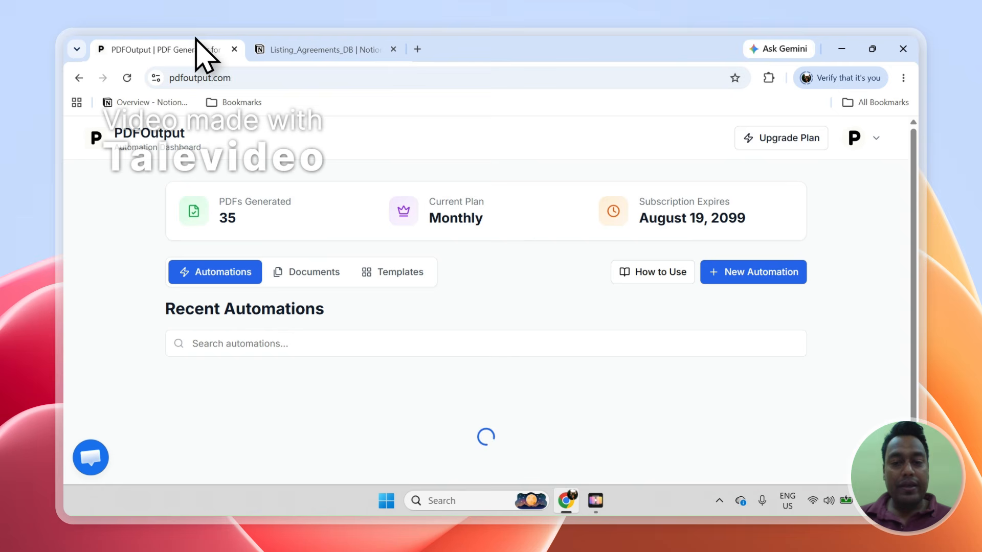
# - Browse PDFOutput's recent documents list and template gallery, then return to the Notion database
pyautogui.click(309, 274)
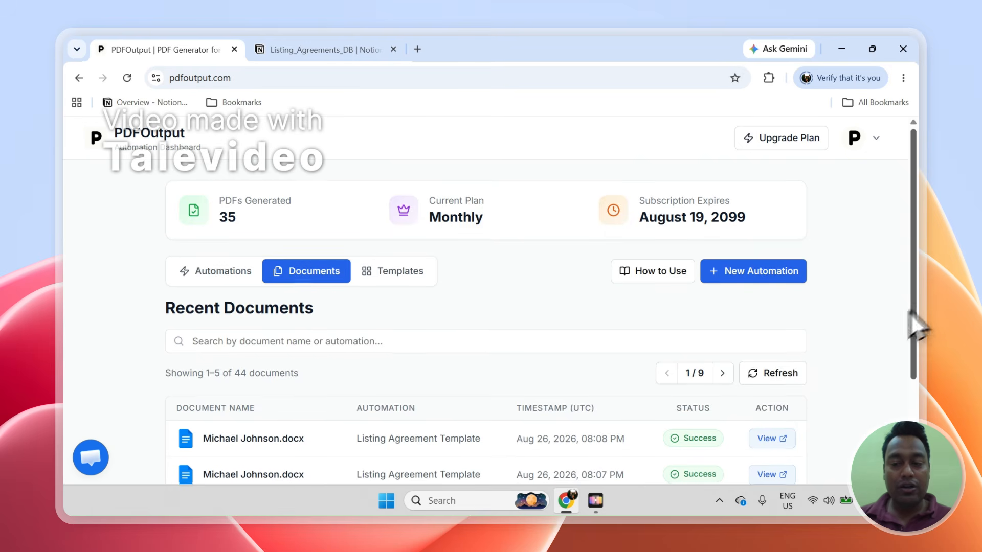
pyautogui.scroll(-2, 920, 370)
pyautogui.scroll(-1, 915, 364)
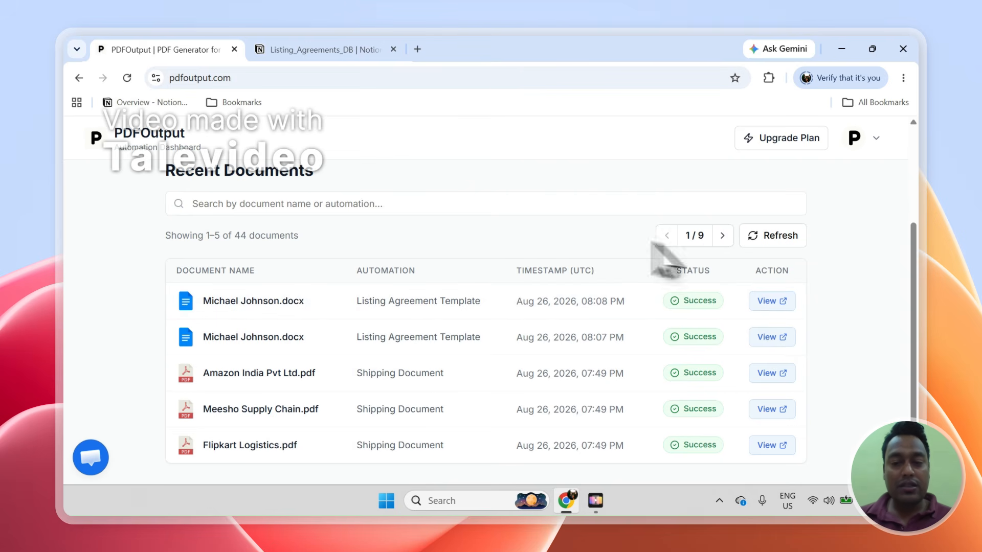
pyautogui.scroll(1, 918, 300)
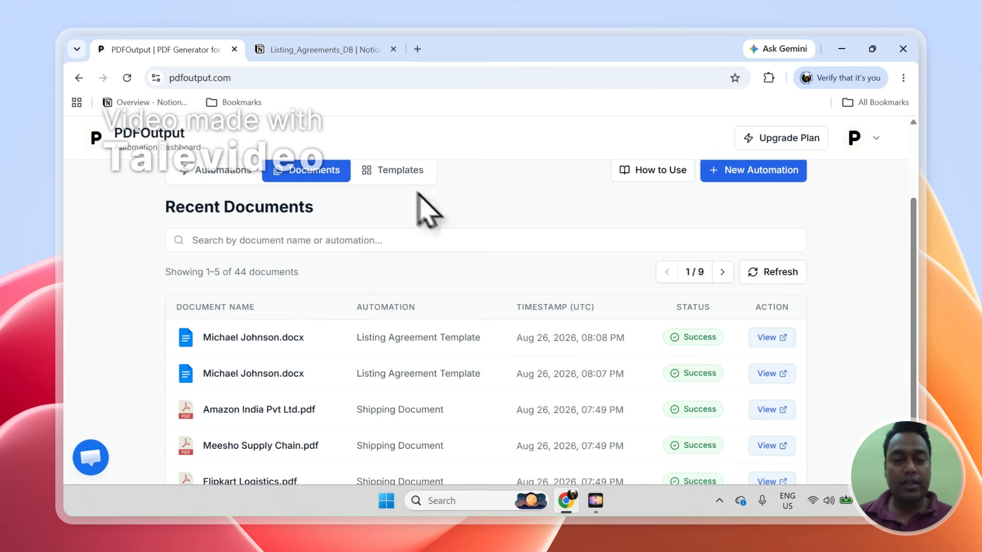
pyautogui.click(400, 172)
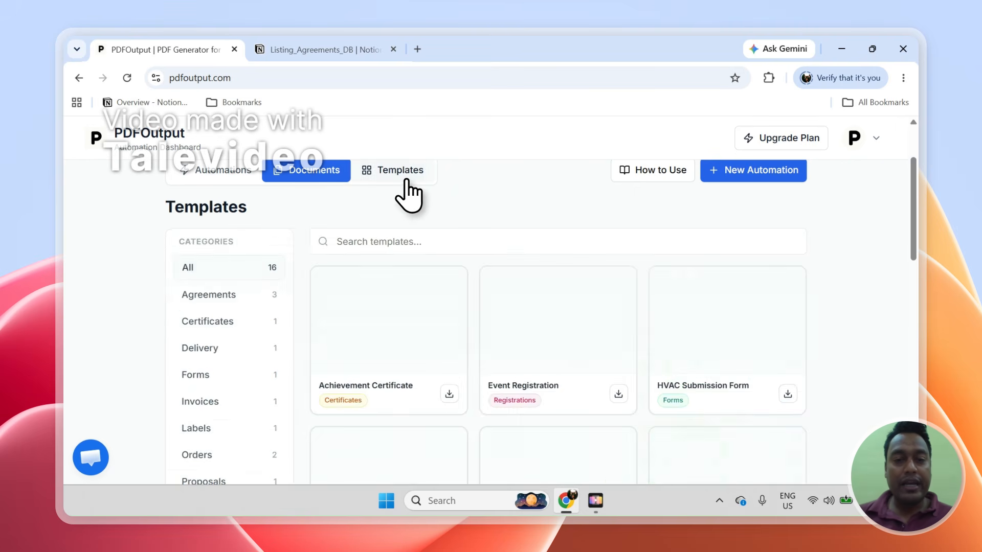
pyautogui.moveTo(921, 216); pyautogui.dragTo(912, 183)
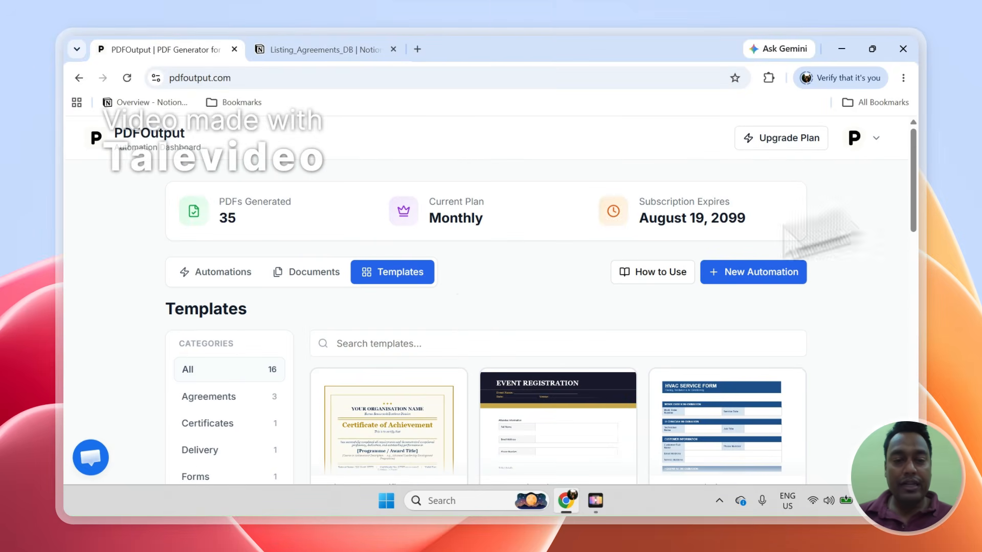
pyautogui.click(286, 272)
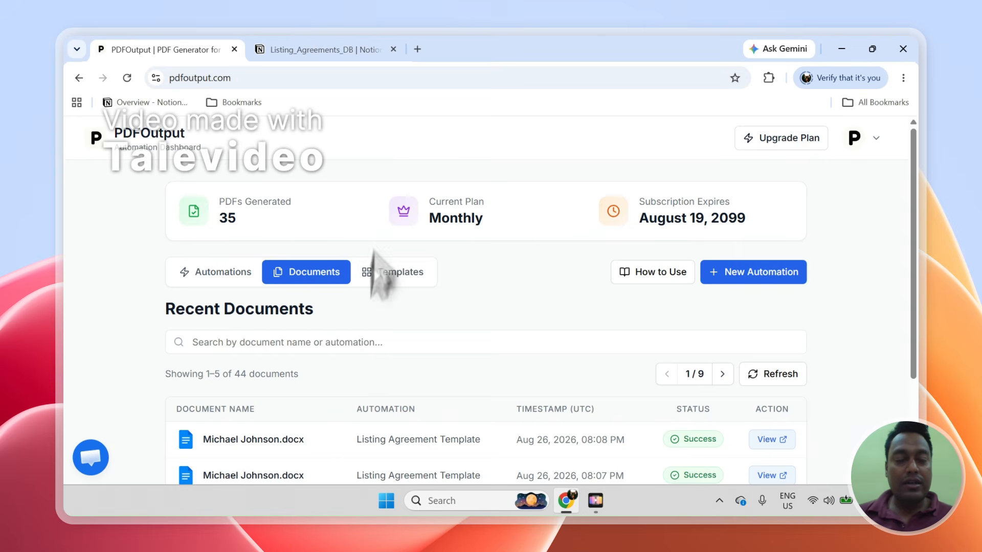
pyautogui.click(313, 49)
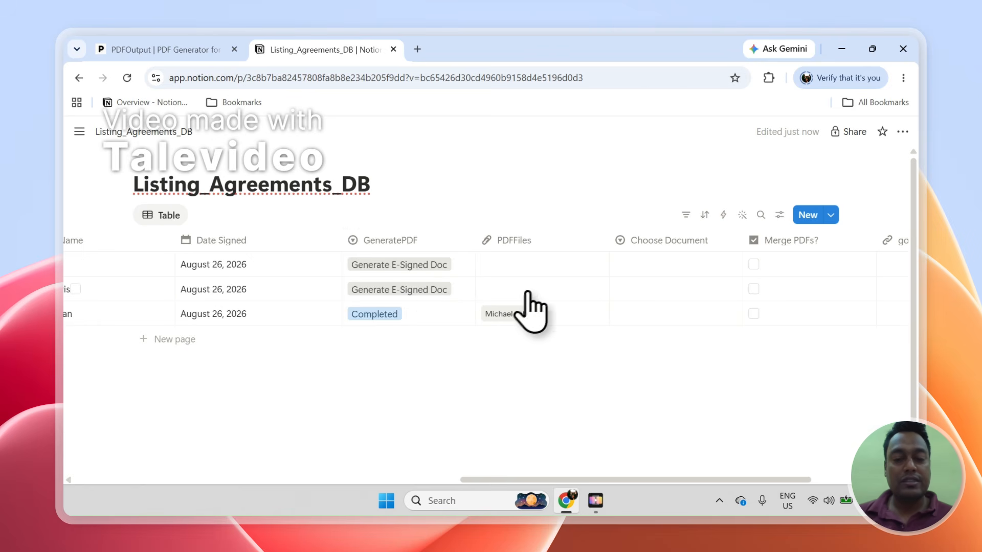
# - Narrow the Date Signed column in Notion and return to PDFOutput's recent documents
pyautogui.click(338, 240)
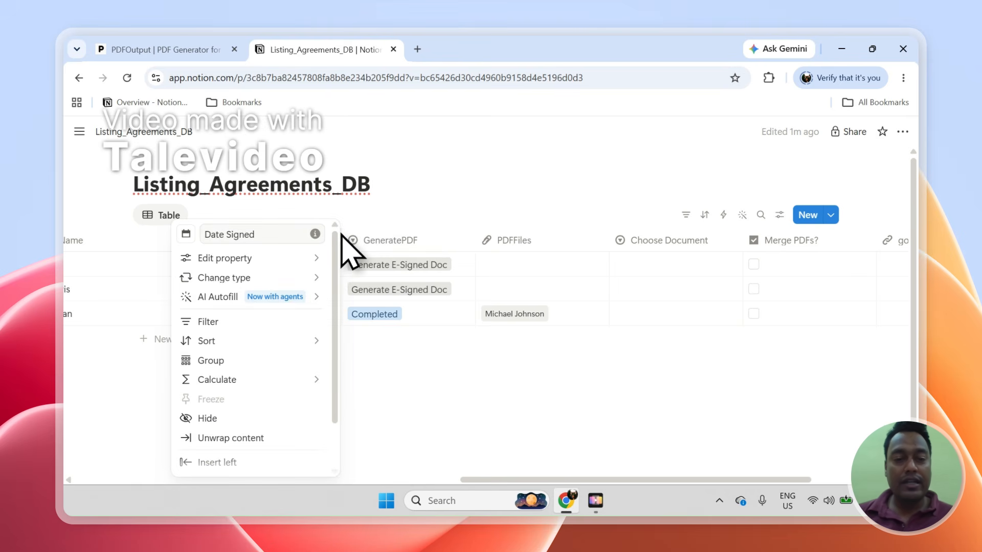
pyautogui.click(435, 342)
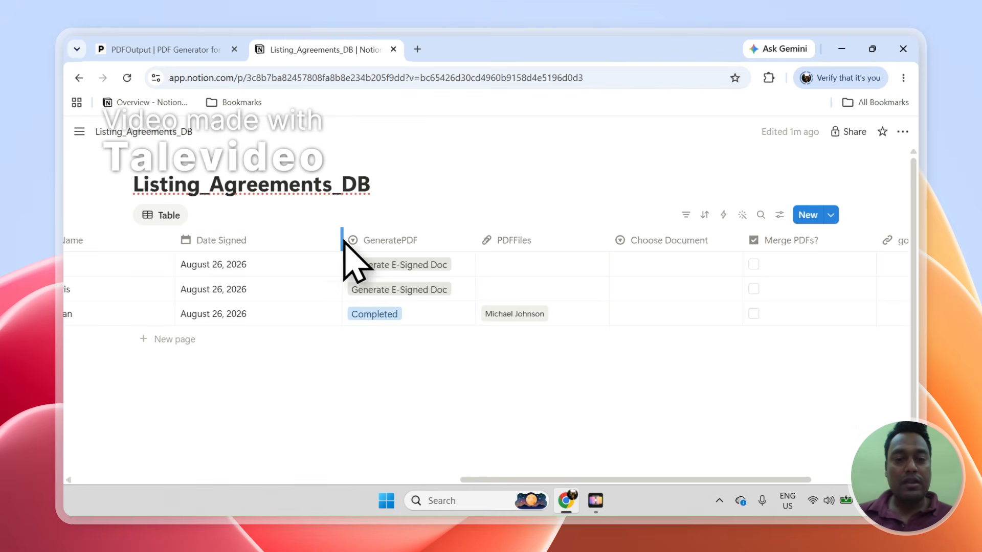
pyautogui.moveTo(341, 240); pyautogui.dragTo(281, 240)
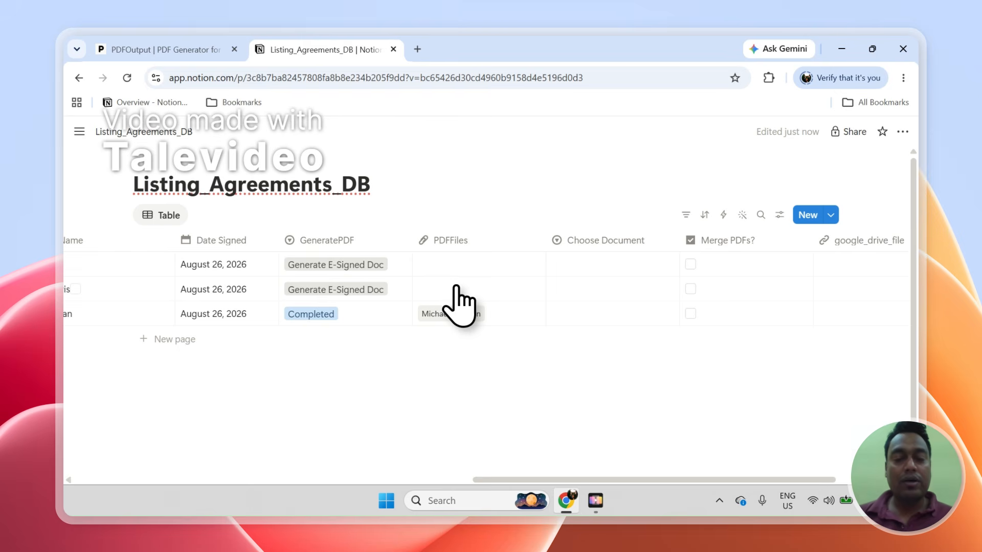
pyautogui.click(223, 48)
# - Open the seller's listing agreement PDF from Notion's PDFFiles column onto PDFOutput's e-sign page
pyautogui.scroll(-3, 918, 405)
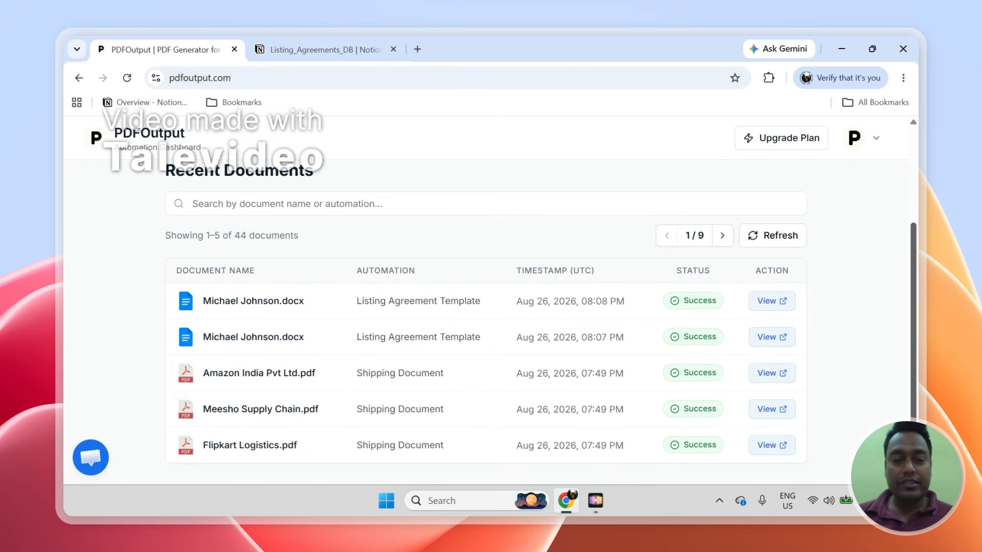
pyautogui.scroll(3, 918, 405)
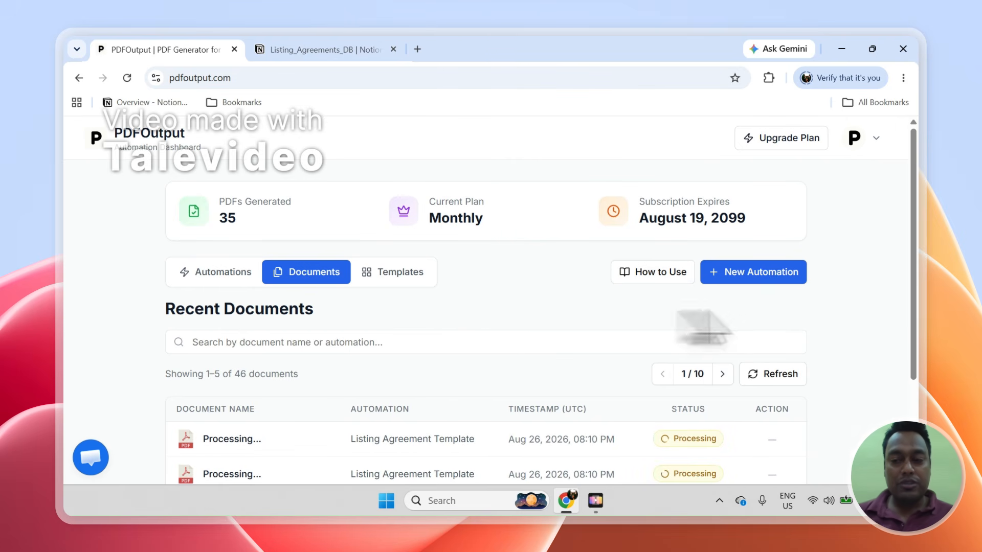
pyautogui.scroll(-2, 686, 317)
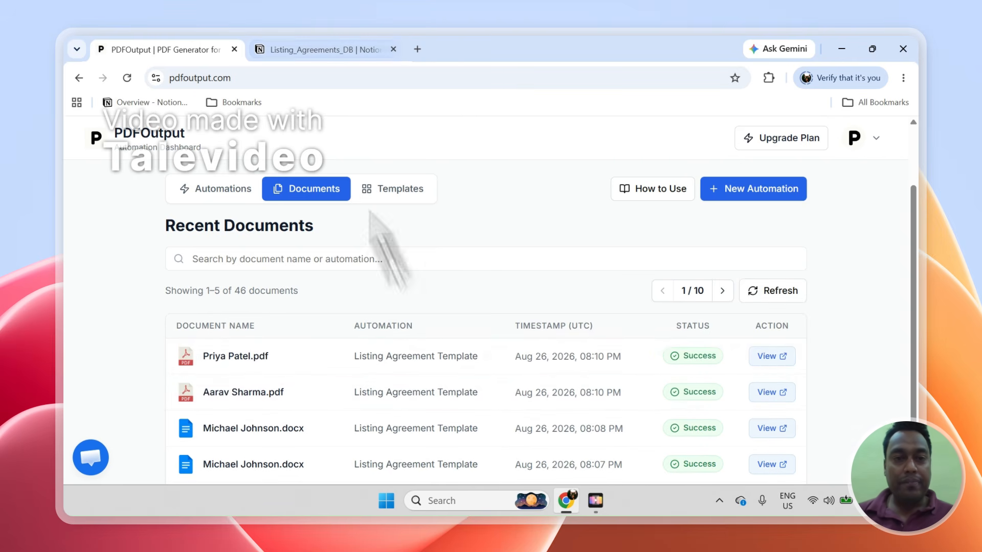
pyautogui.click(322, 49)
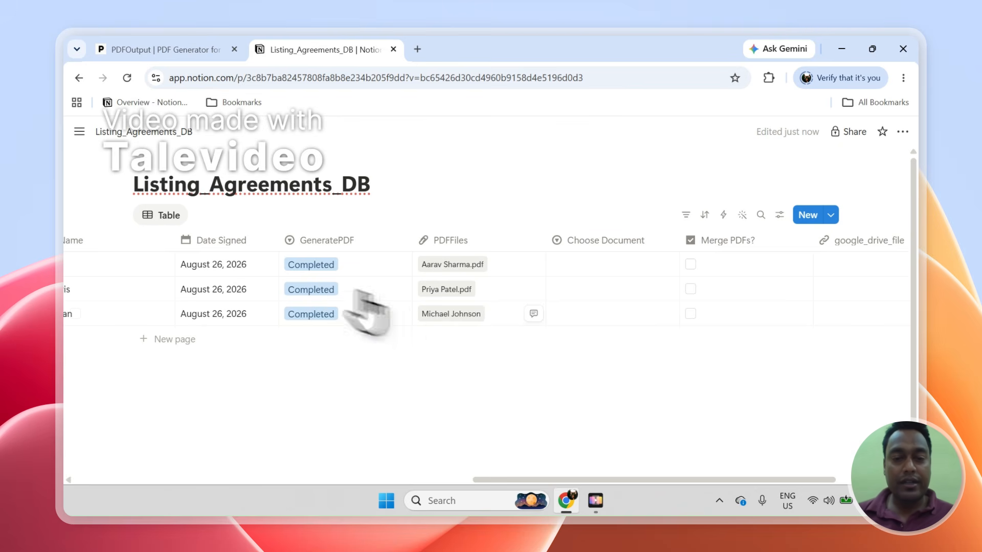
pyautogui.click(459, 292)
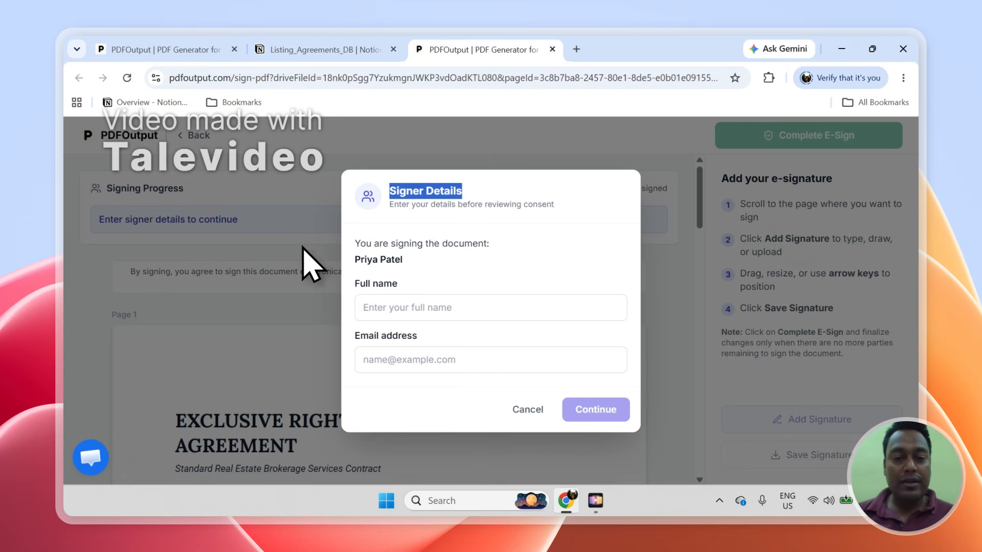
# - Autofill the signer's full name and e-mail address, then accept the electronic signature consent
pyautogui.click(431, 309)
pyautogui.click(481, 348)
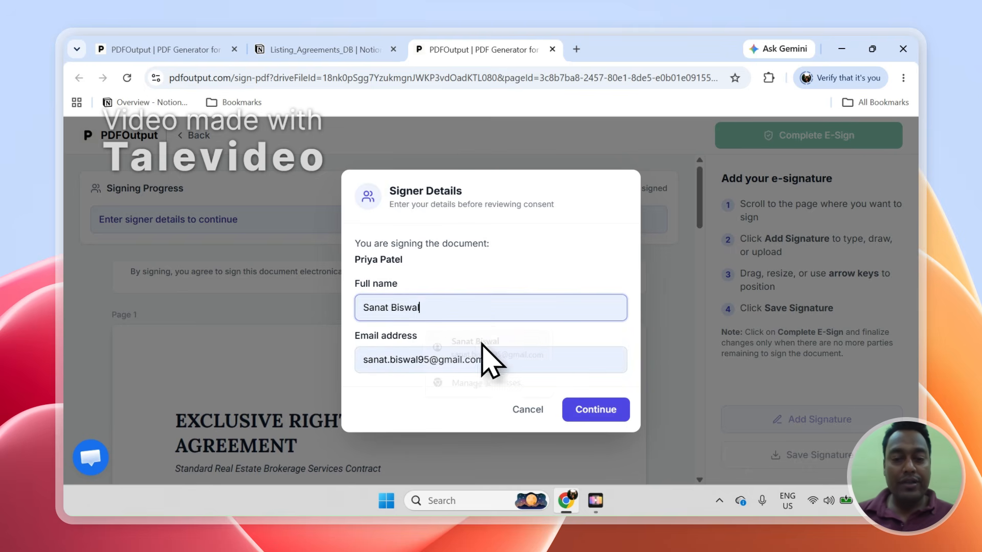
pyautogui.click(614, 417)
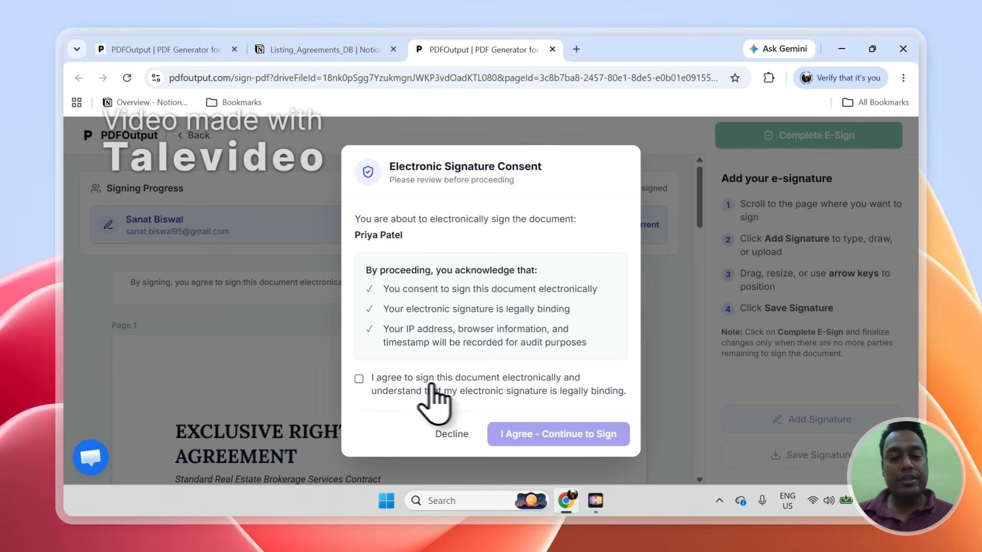
pyautogui.click(360, 380)
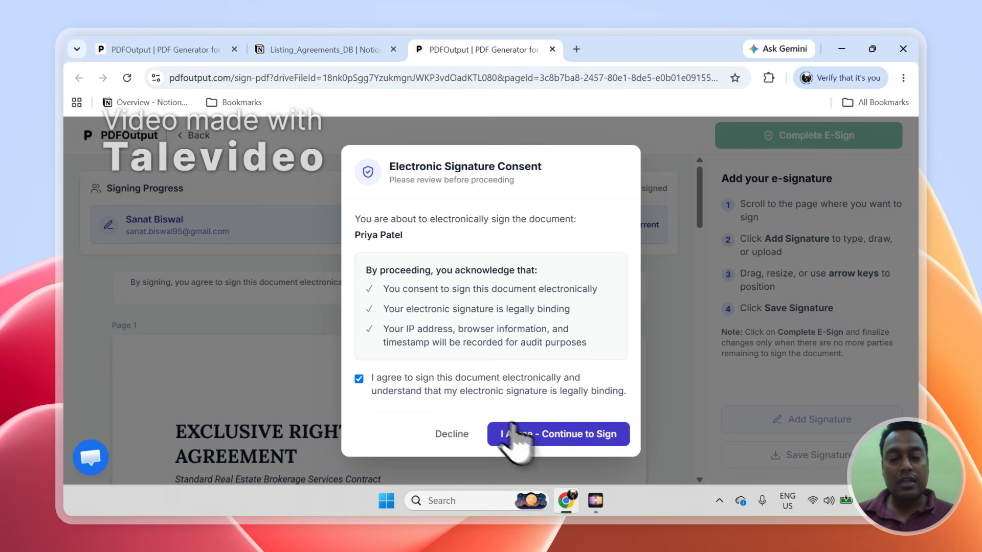
pyautogui.click(526, 443)
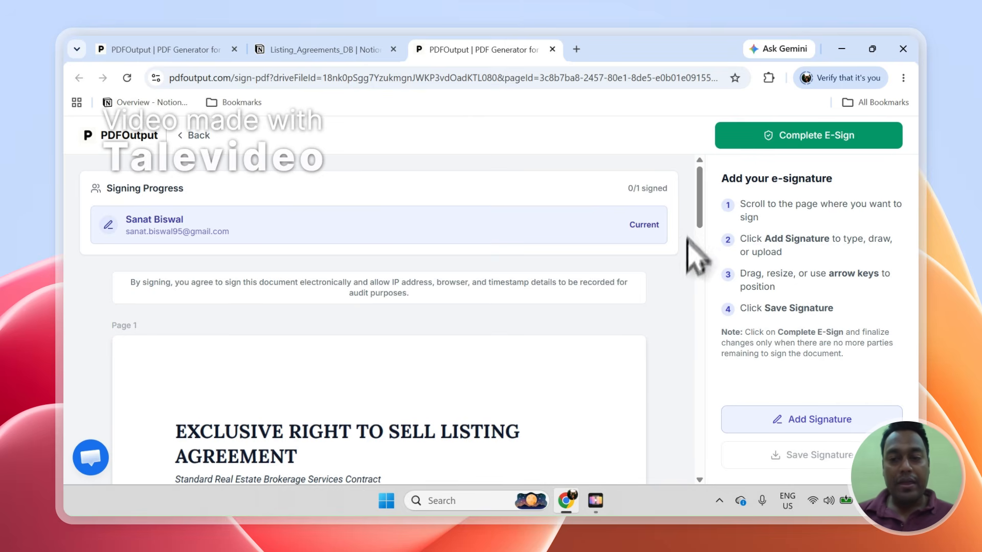
# - Scroll to the end of the agreement and apply a typed signature with the signer's name
pyautogui.moveTo(699, 209)
pyautogui.mouseDown()
pyautogui.moveTo(721, 462)
pyautogui.moveTo(708, 413)
pyautogui.mouseUp()
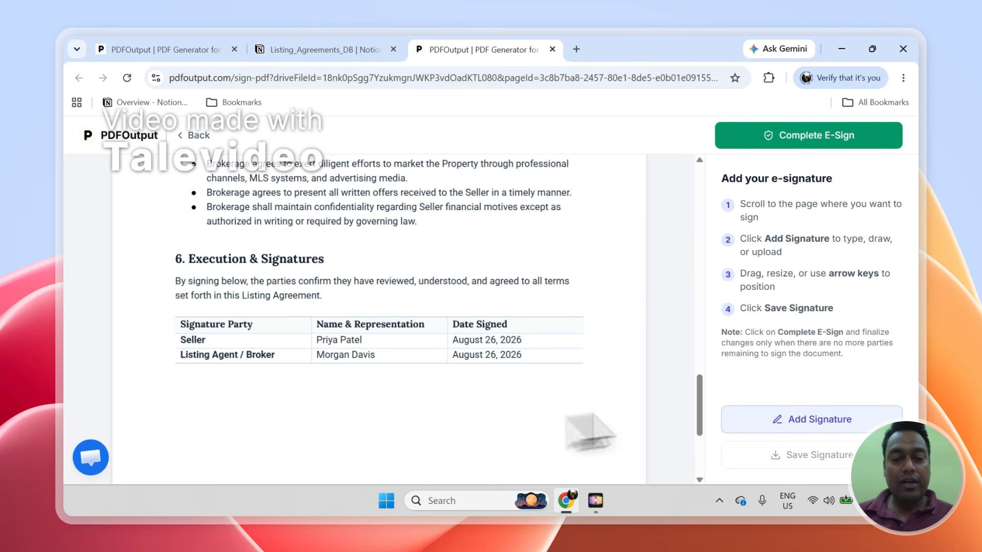
pyautogui.scroll(-1, 706, 394)
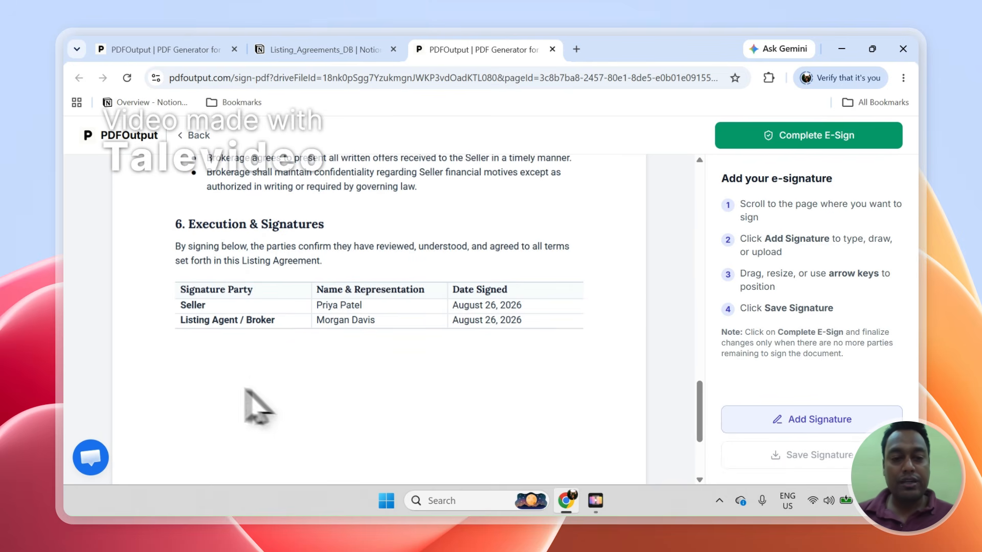
pyautogui.click(817, 425)
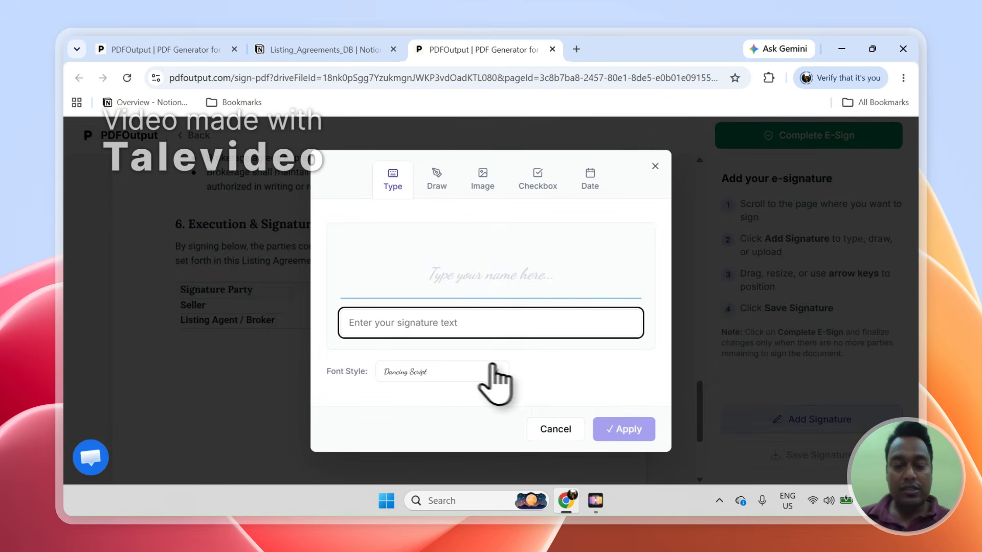
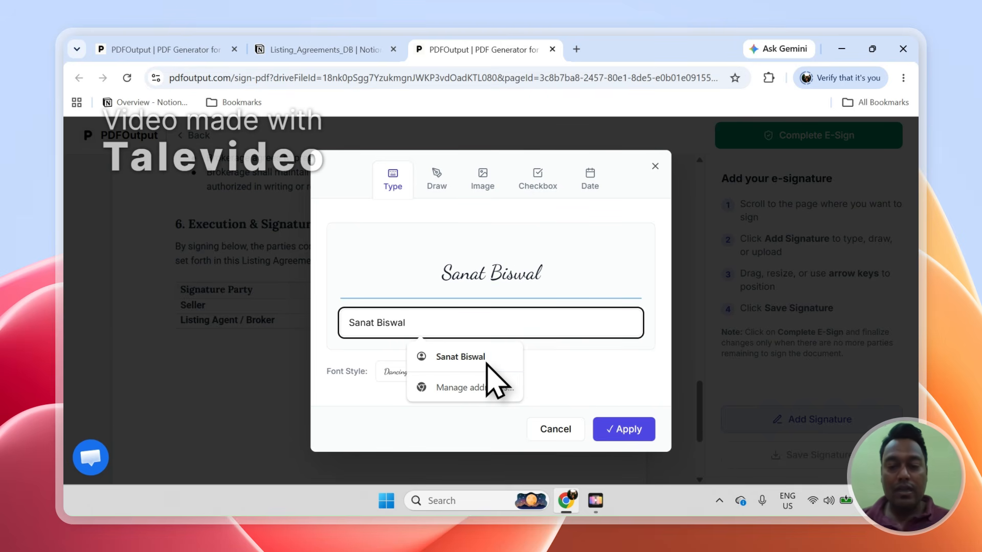
pyautogui.click(639, 431)
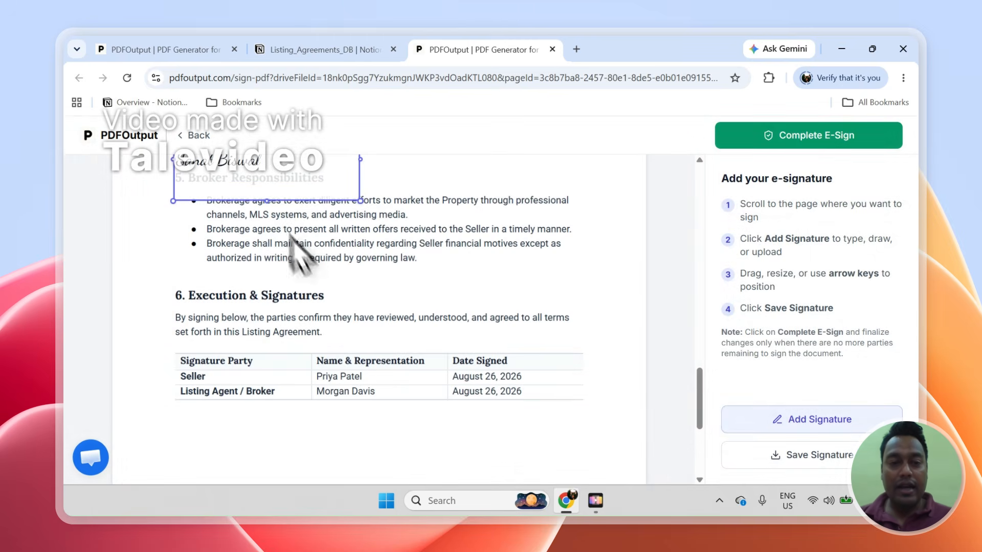
# - Position the shrunken signature just below the Execution & Signatures table and save it
pyautogui.moveTo(266, 240); pyautogui.dragTo(274, 467)
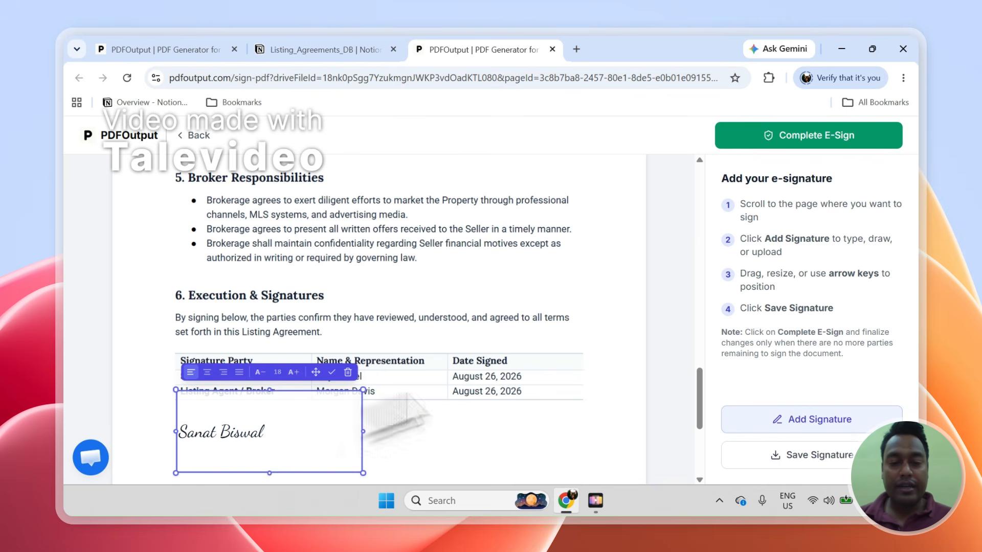
pyautogui.moveTo(700, 385); pyautogui.dragTo(701, 415)
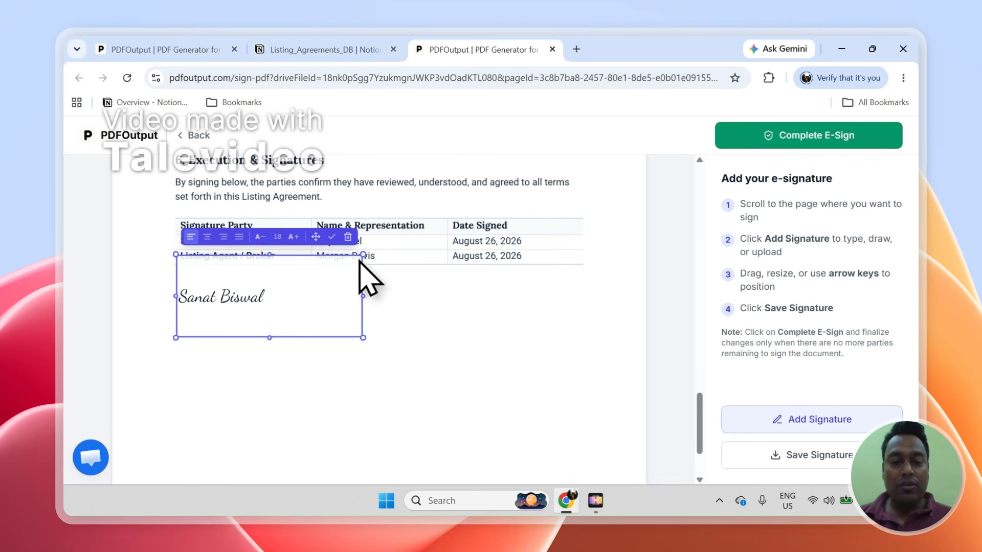
pyautogui.moveTo(361, 255)
pyautogui.mouseDown()
pyautogui.moveTo(280, 256)
pyautogui.moveTo(317, 235)
pyautogui.moveTo(281, 237)
pyautogui.mouseUp()
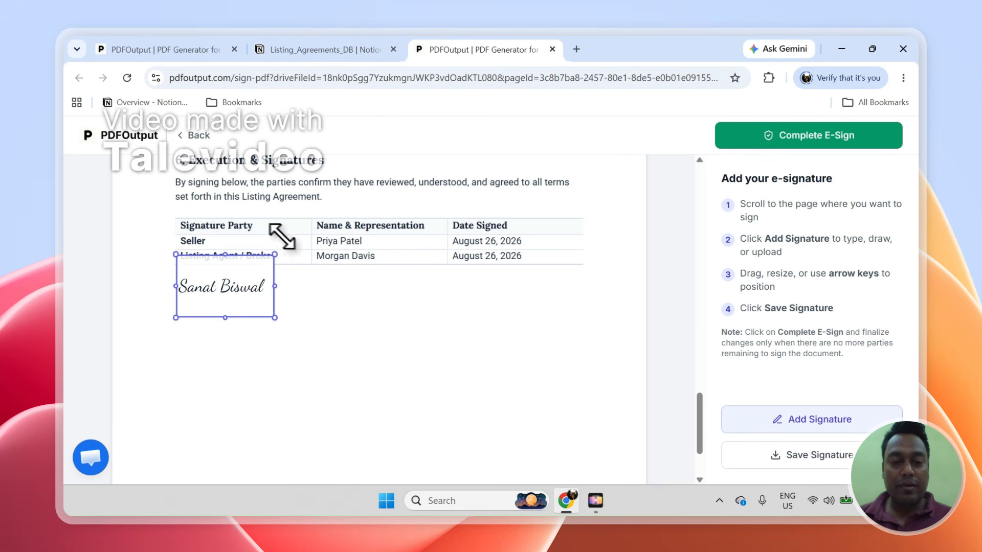
pyautogui.moveTo(262, 295); pyautogui.dragTo(259, 305)
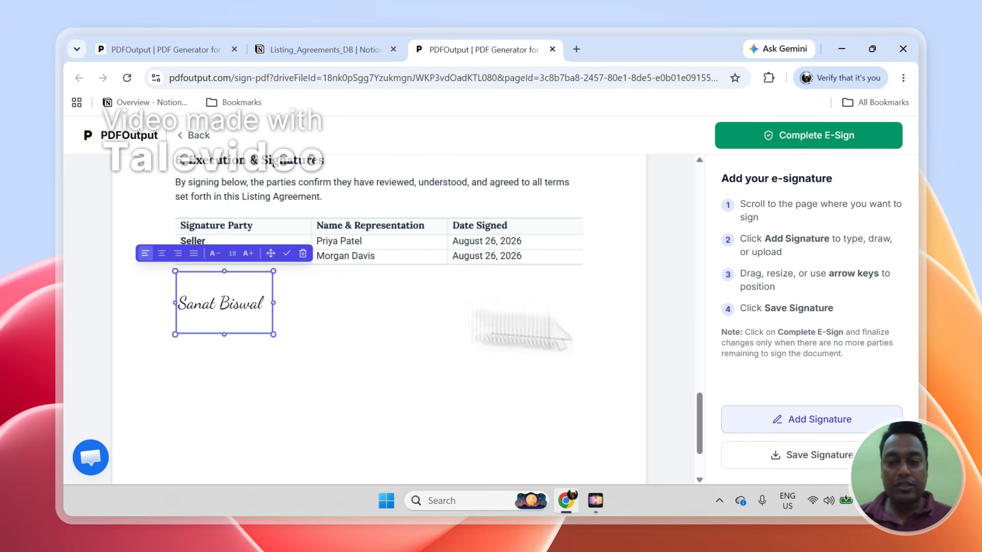
pyautogui.moveTo(766, 309); pyautogui.dragTo(842, 310)
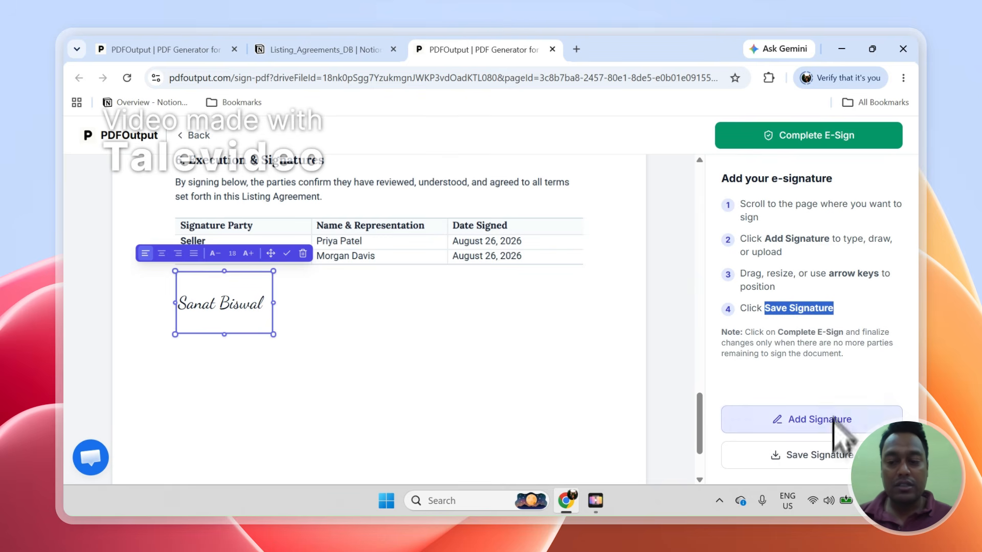
pyautogui.click(829, 452)
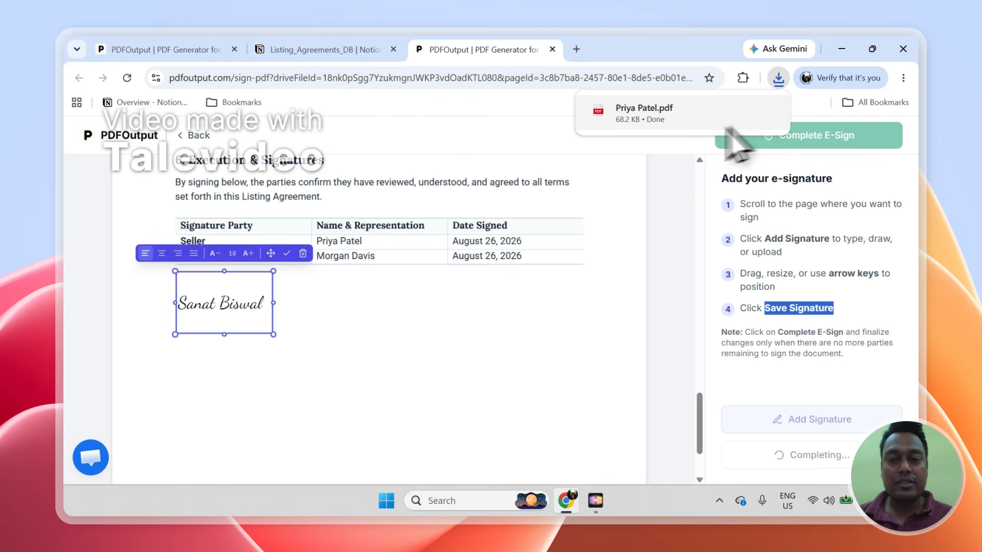
pyautogui.click(555, 136)
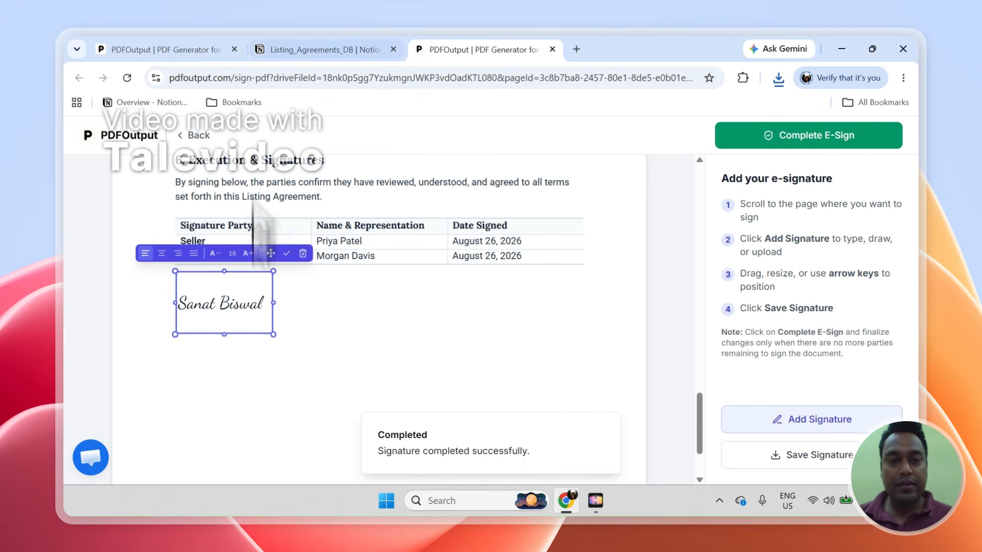
# - Go back to Listing_Agreements_DB and reopen the seller's agreement PDF from the PDFFiles column
pyautogui.click(268, 49)
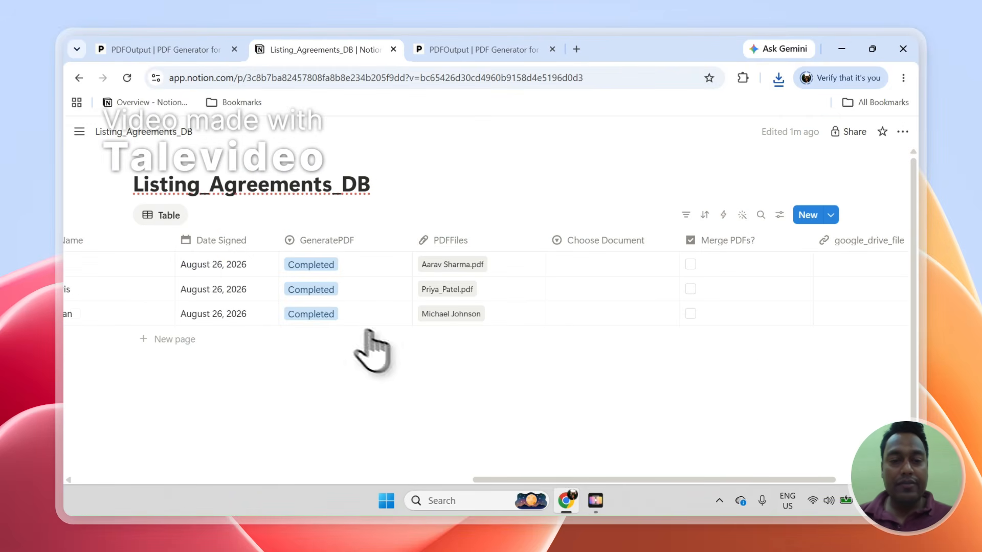
pyautogui.click(446, 289)
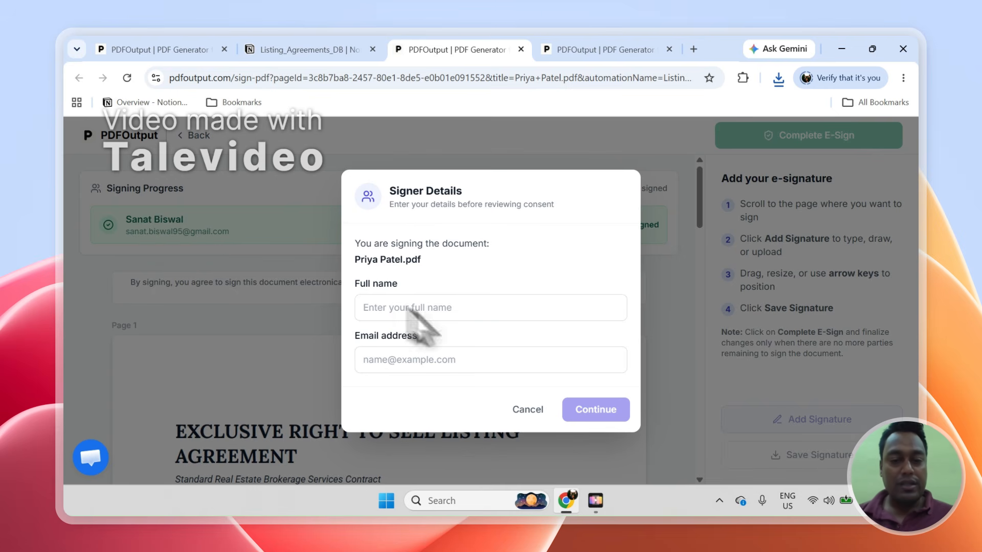
# - Enter the second signer's full name and e-mail, then accept the electronic-signing consent
pyautogui.click(448, 320)
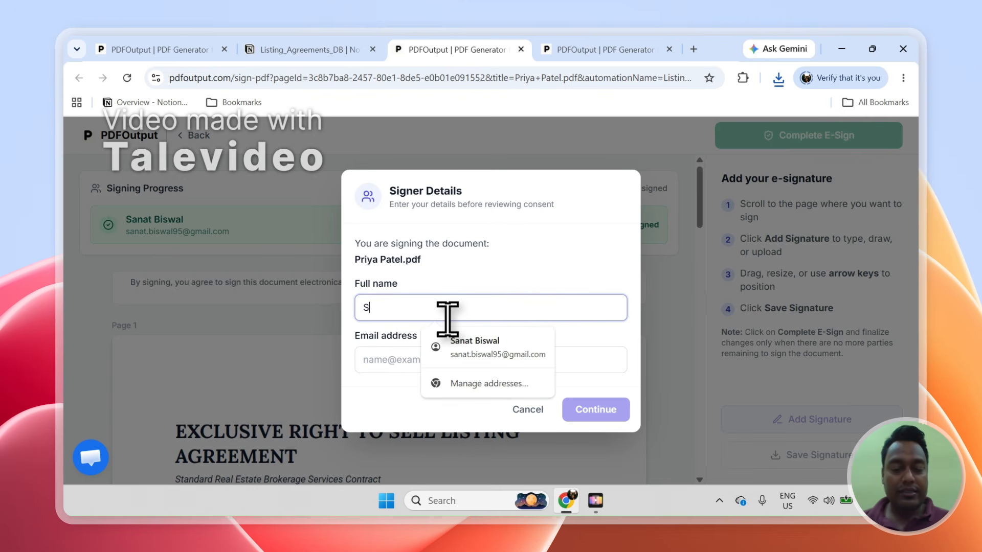
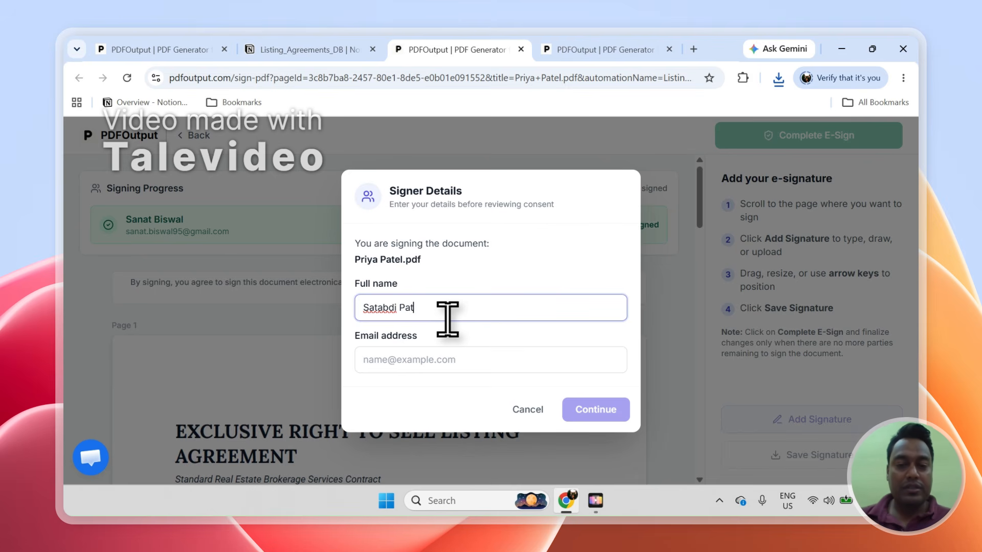
pyautogui.press('Tab')
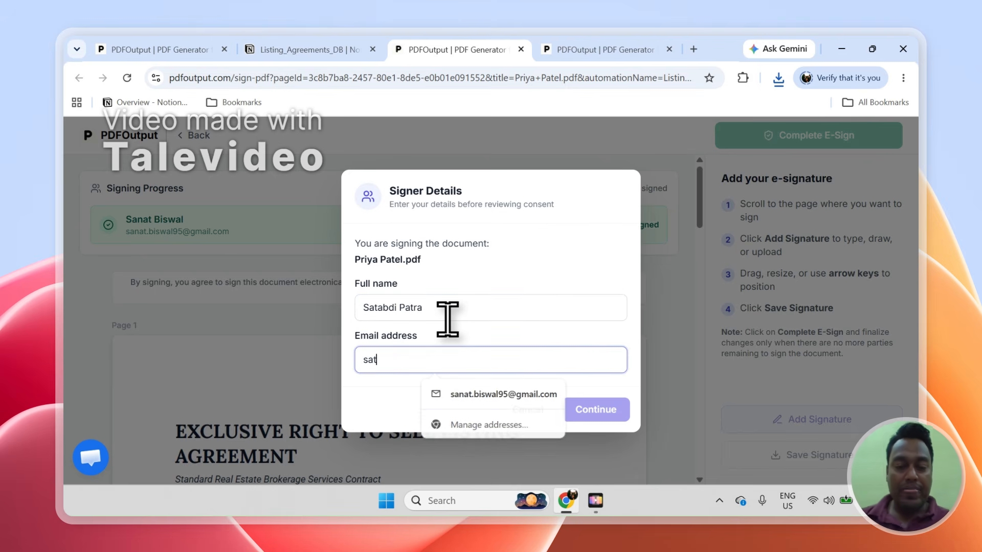
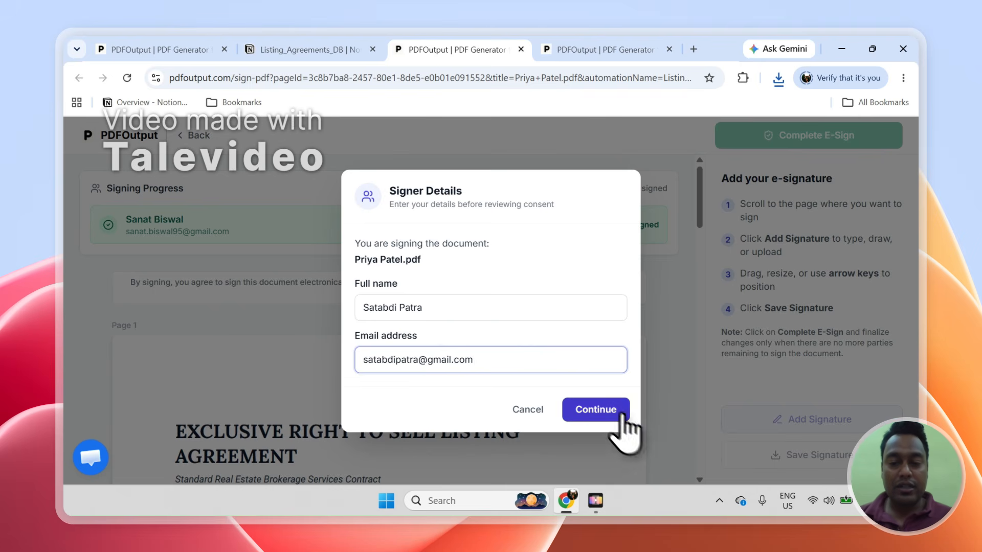
pyautogui.click(593, 412)
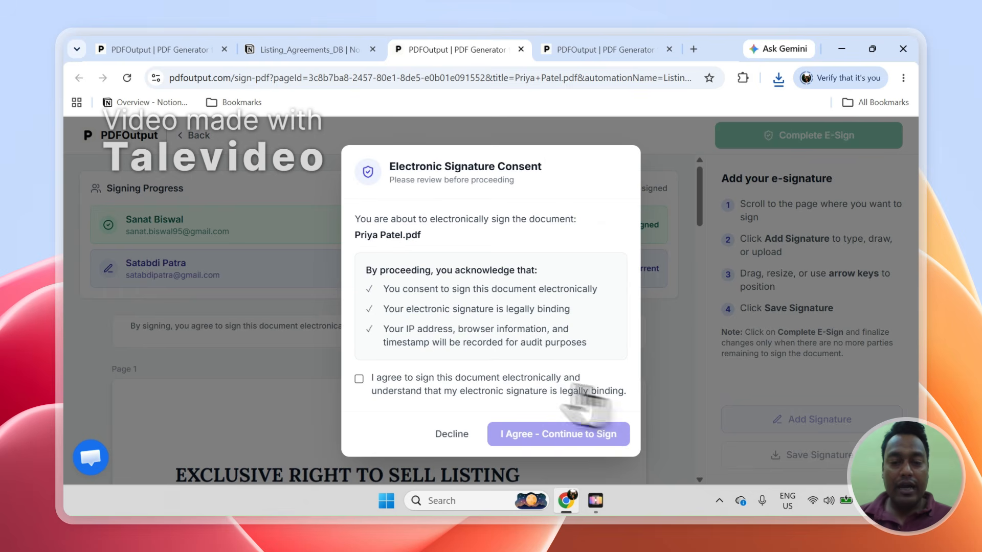
pyautogui.click(388, 383)
pyautogui.click(563, 435)
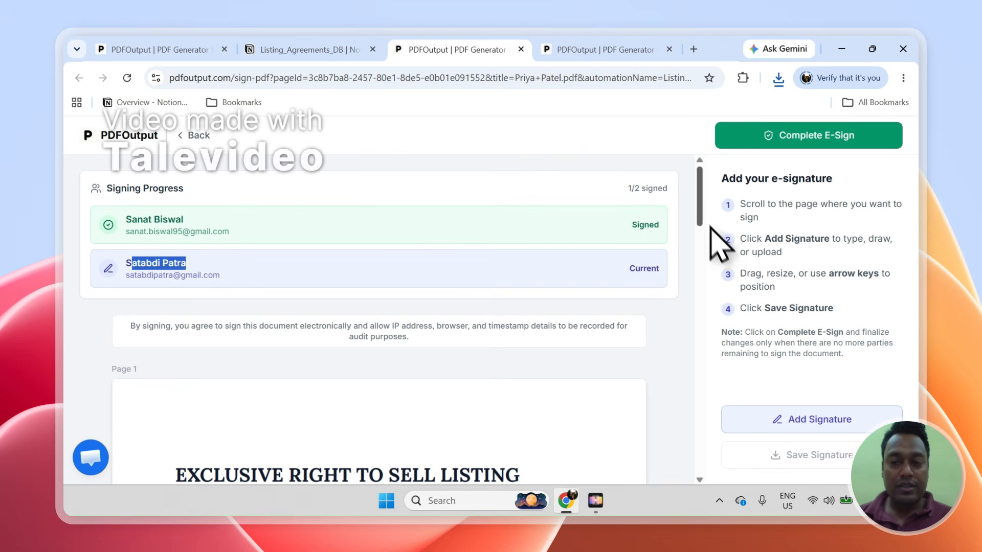
# - Apply a typed signature with the second signer's name and drag it toward page 1's bottom
pyautogui.scroll(-5, 702, 236)
pyautogui.moveTo(702, 239)
pyautogui.mouseDown()
pyautogui.moveTo(704, 421)
pyautogui.moveTo(660, 433)
pyautogui.mouseUp()
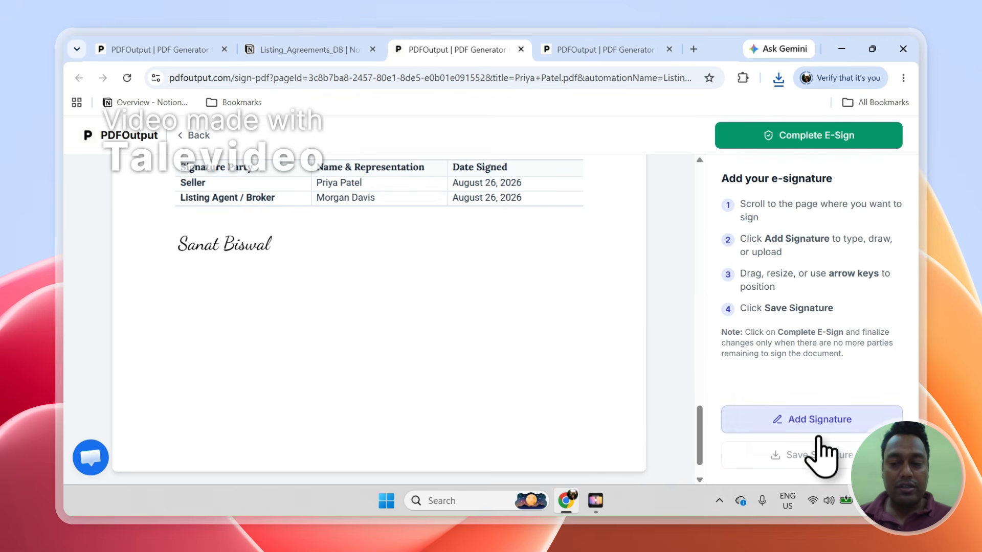
pyautogui.click(804, 426)
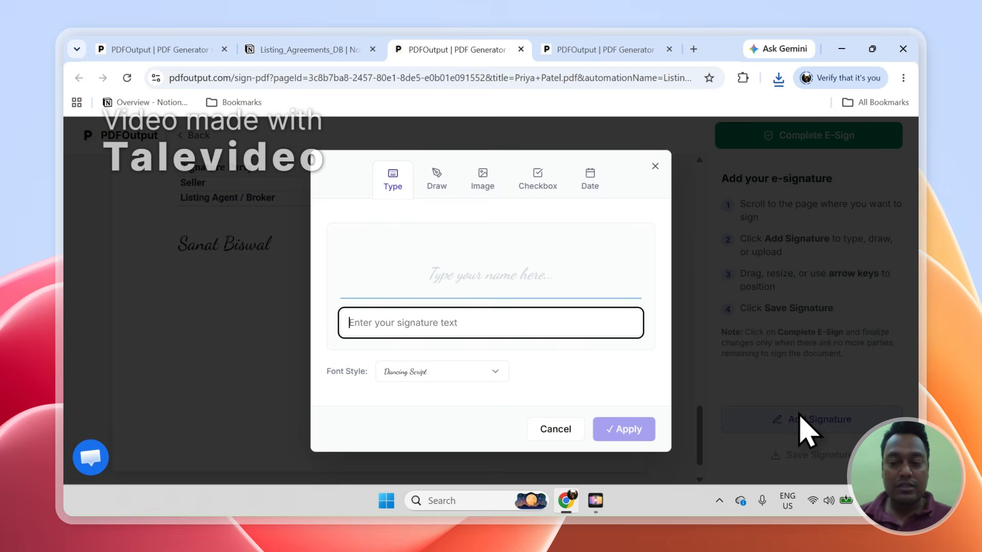
pyautogui.write('Sata')
pyautogui.press('BackSpace')
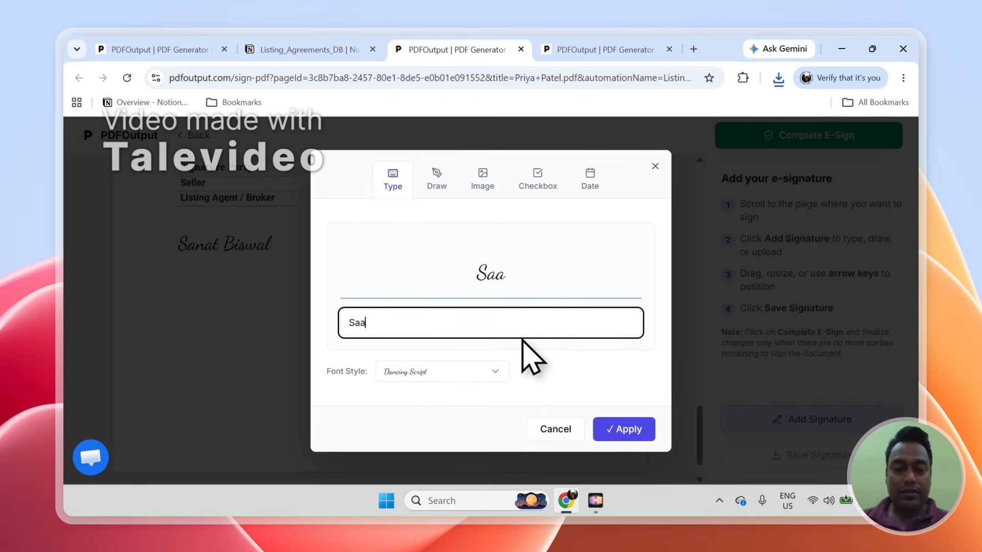
pyautogui.write('tabdi')
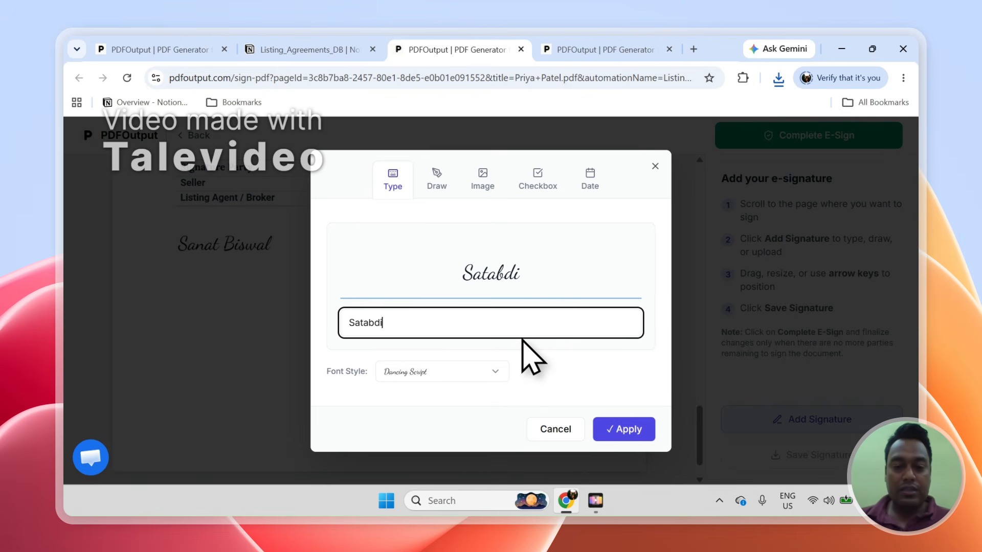
pyautogui.press('Tab')
pyautogui.press('Tab')
pyautogui.press('Tab')
pyautogui.press('Return')
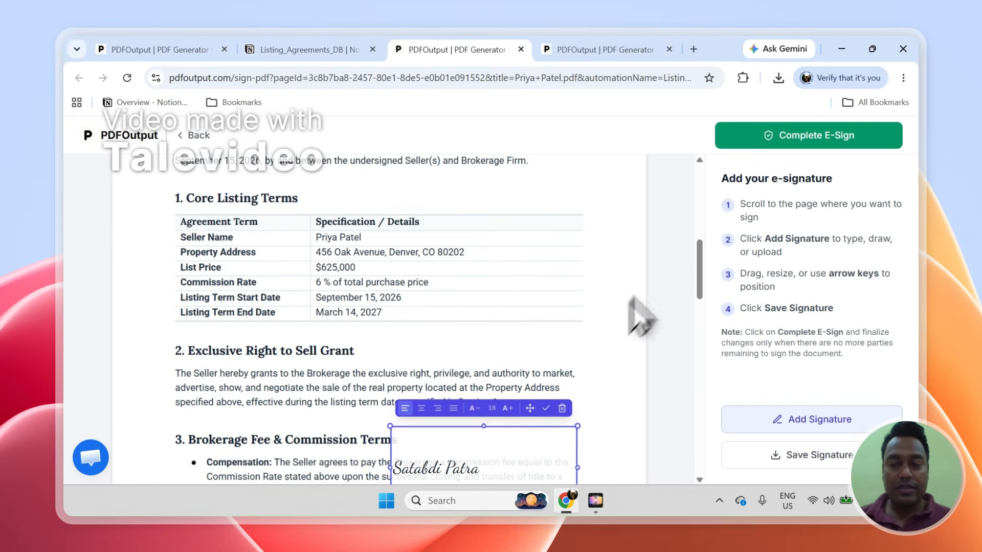
pyautogui.moveTo(700, 276)
pyautogui.mouseDown()
pyautogui.moveTo(700, 358)
pyautogui.moveTo(700, 314)
pyautogui.mouseUp()
pyautogui.moveTo(481, 184); pyautogui.dragTo(487, 350)
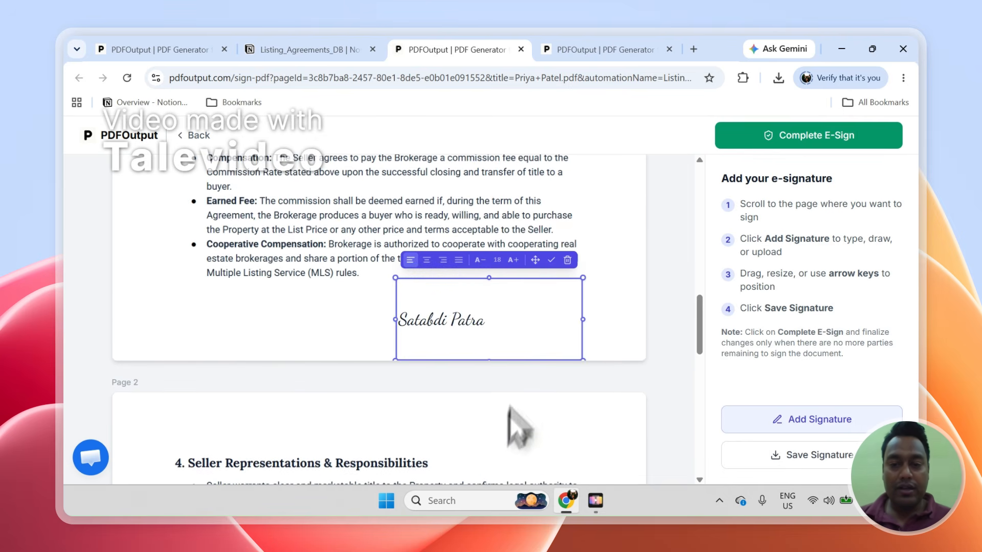
# - Delete the misplaced signature box and place a new typed signature below the commission bullets
pyautogui.click(568, 260)
pyautogui.moveTo(700, 317); pyautogui.dragTo(700, 450)
pyautogui.click(803, 422)
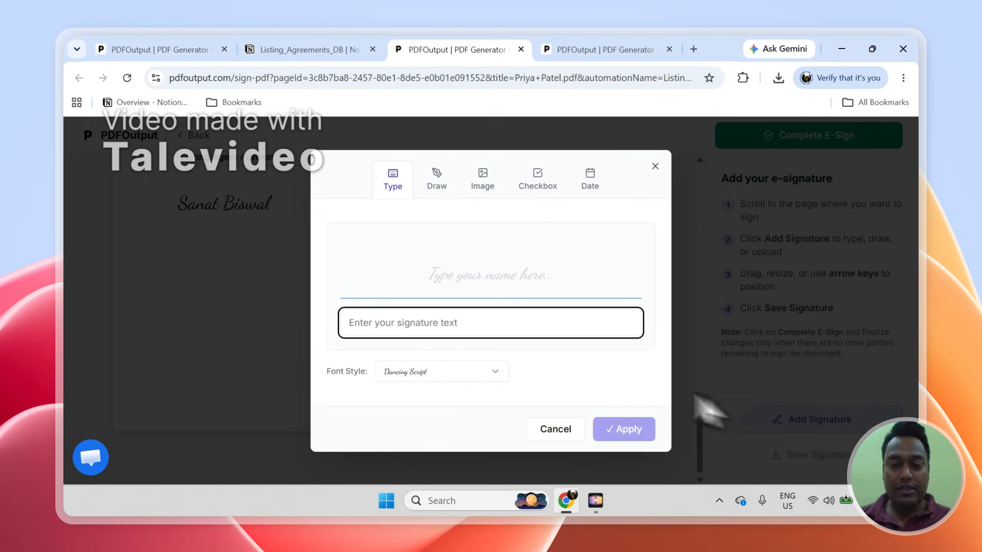
pyautogui.write('Satabdi')
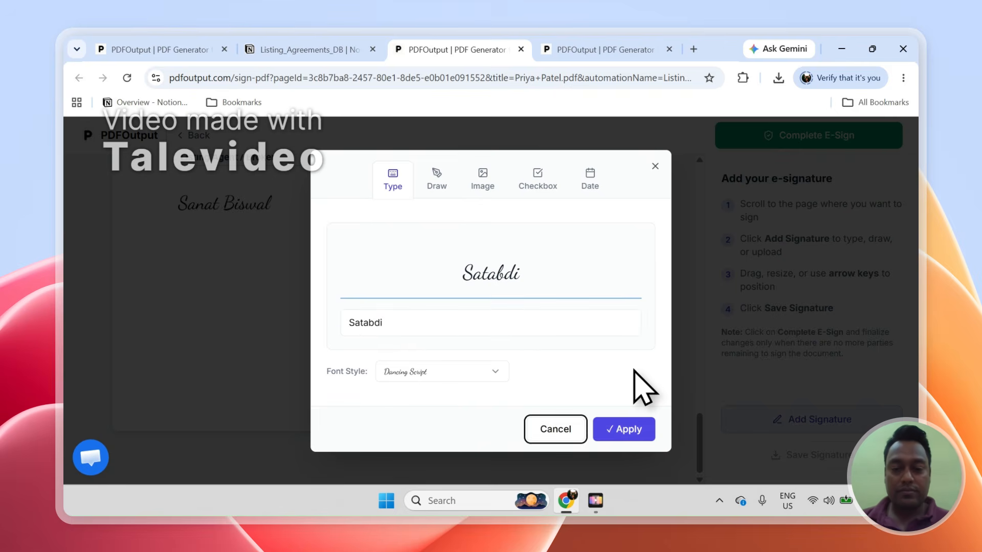
pyautogui.press('Tab')
pyautogui.press('Return')
pyautogui.moveTo(357, 354); pyautogui.dragTo(408, 377)
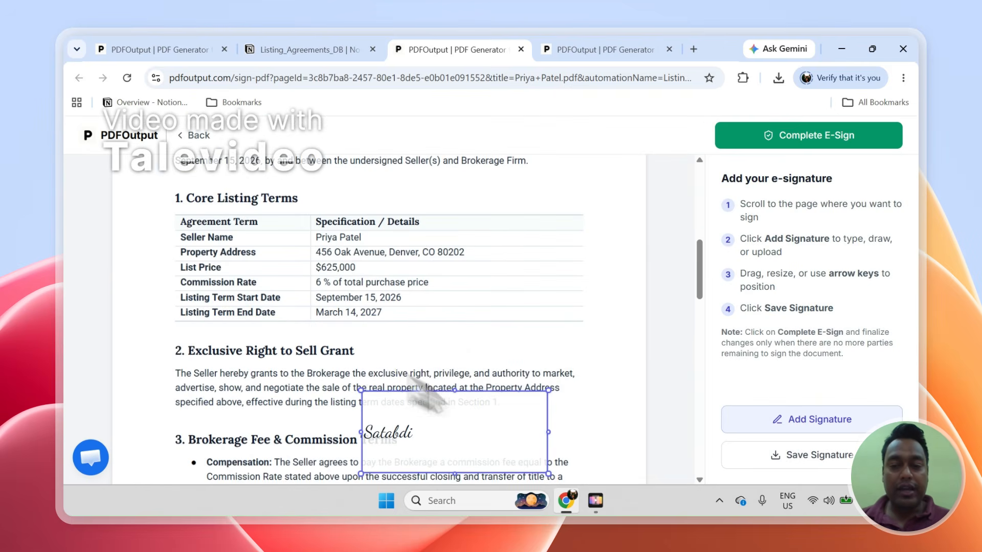
pyautogui.moveTo(701, 279); pyautogui.dragTo(702, 315)
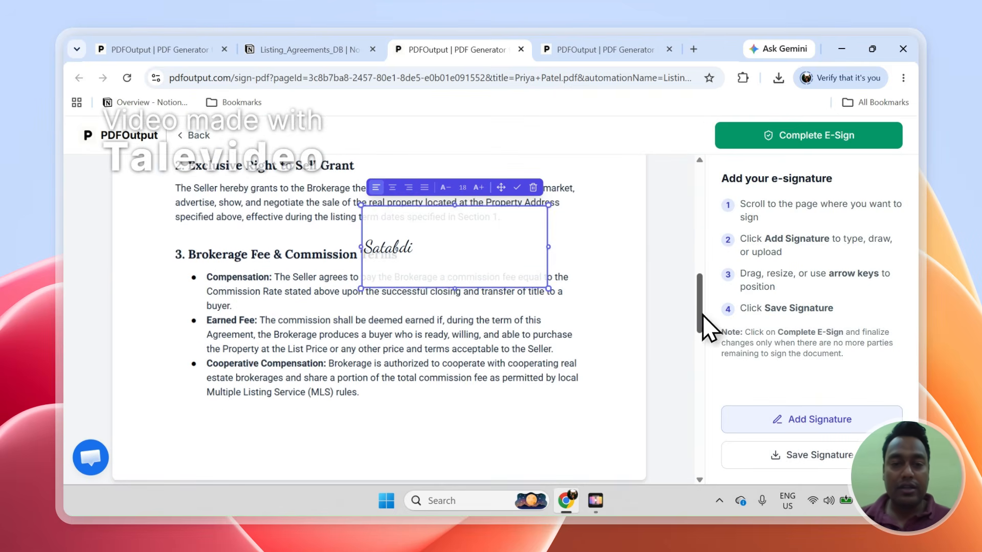
pyautogui.moveTo(519, 271); pyautogui.dragTo(541, 452)
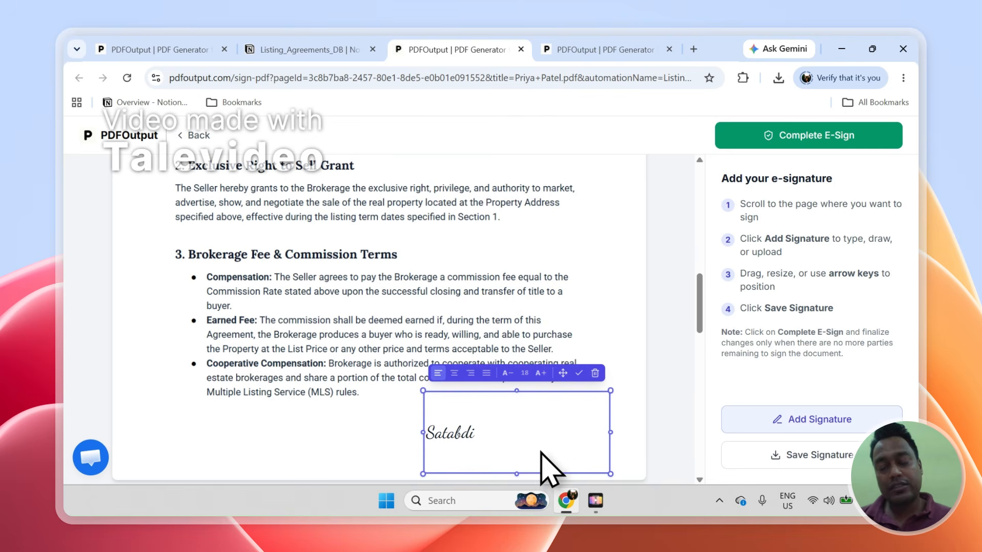
pyautogui.moveTo(556, 415); pyautogui.dragTo(558, 439)
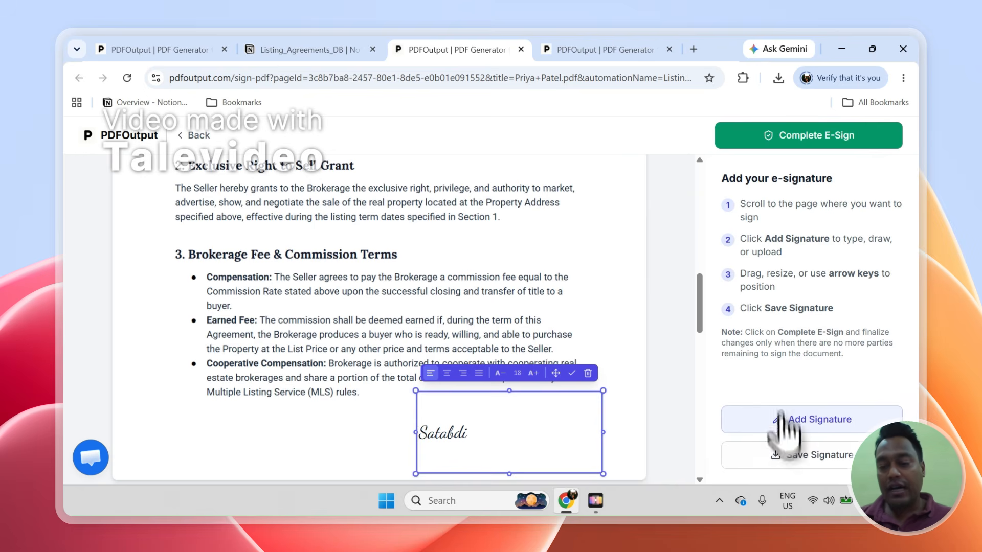
# - Save the placed signature into the PDF and scroll down to review it
pyautogui.click(773, 470)
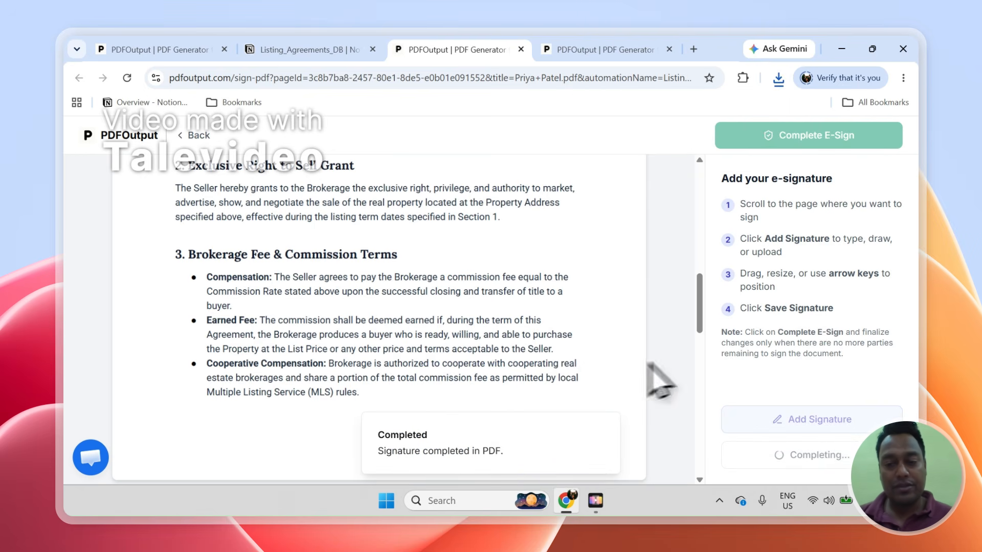
pyautogui.scroll(-3, 702, 331)
pyautogui.scroll(-1, 702, 331)
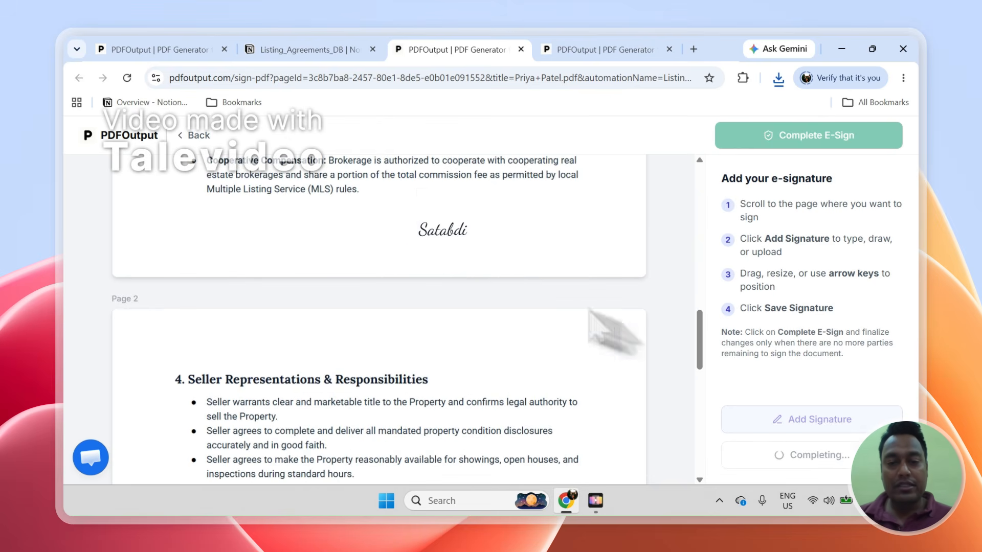
pyautogui.moveTo(439, 237); pyautogui.dragTo(486, 261)
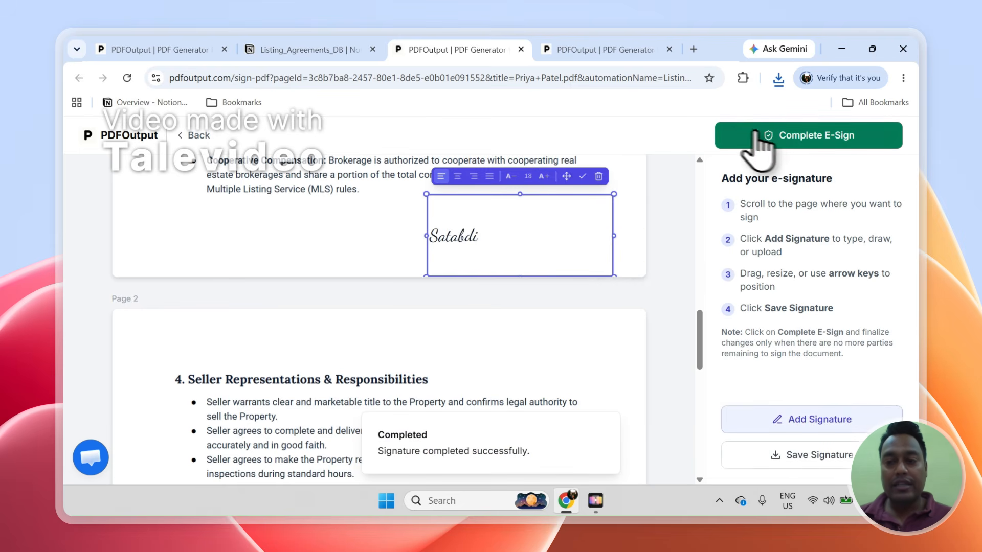
# - Complete the e-sign, confirm with Yes, Complete, and return to the Listing_Agreements_DB table
pyautogui.click(796, 136)
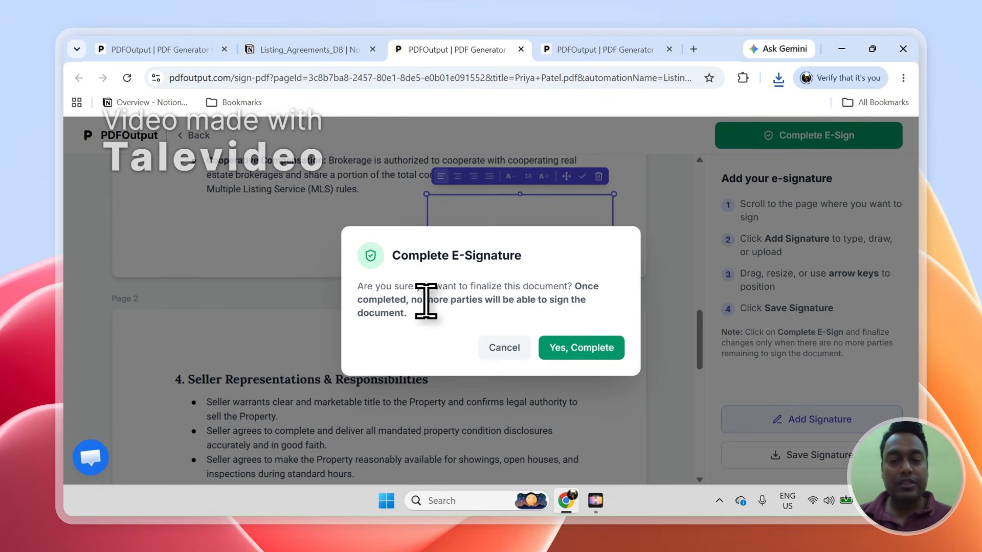
pyautogui.click(611, 349)
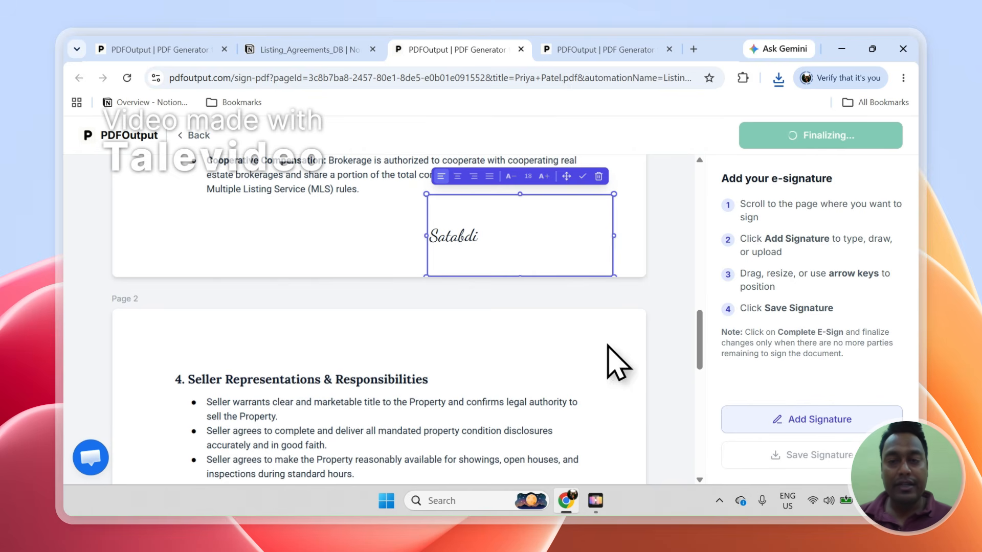
pyautogui.moveTo(332, 54)
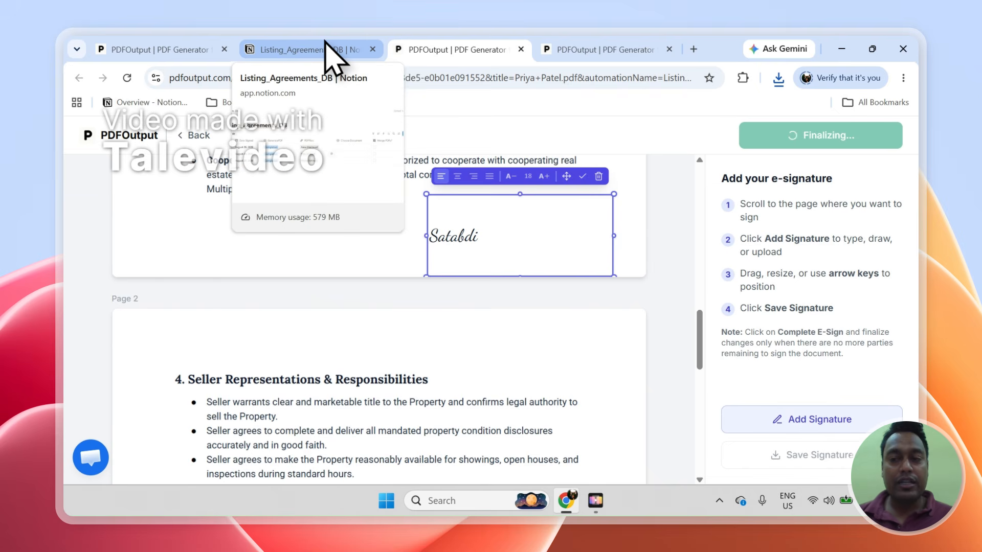
pyautogui.click(333, 55)
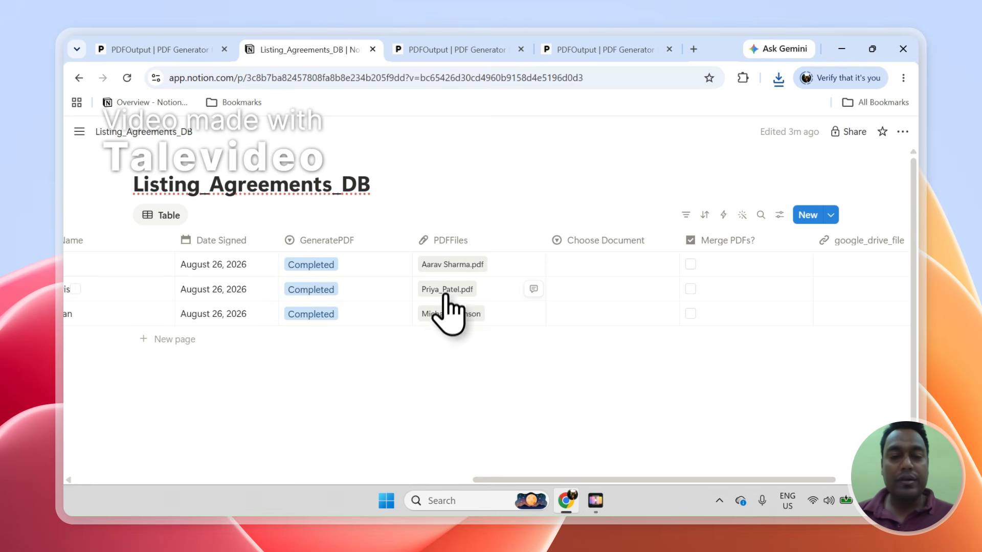
pyautogui.click(471, 290)
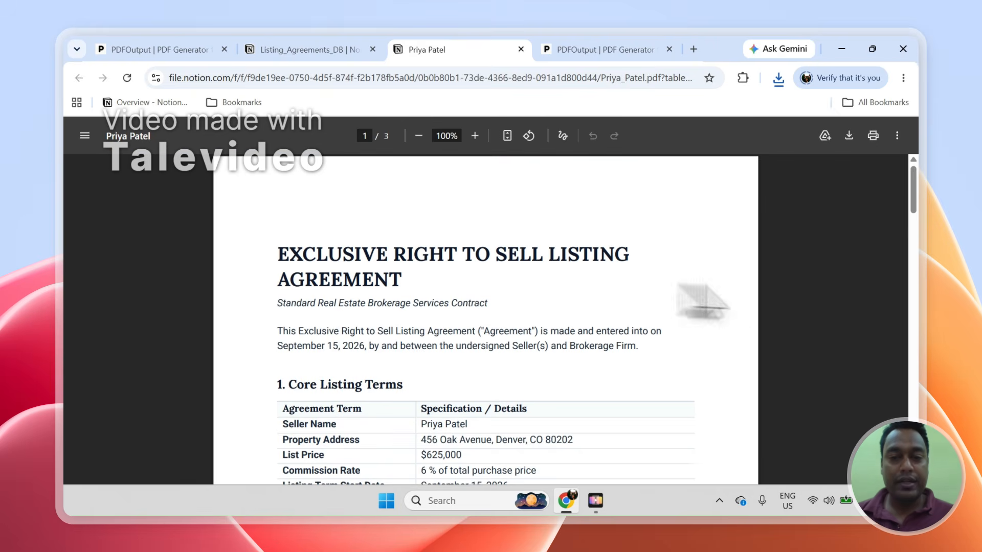
pyautogui.moveTo(913, 204); pyautogui.dragTo(919, 322)
pyautogui.moveTo(920, 285); pyautogui.dragTo(919, 414)
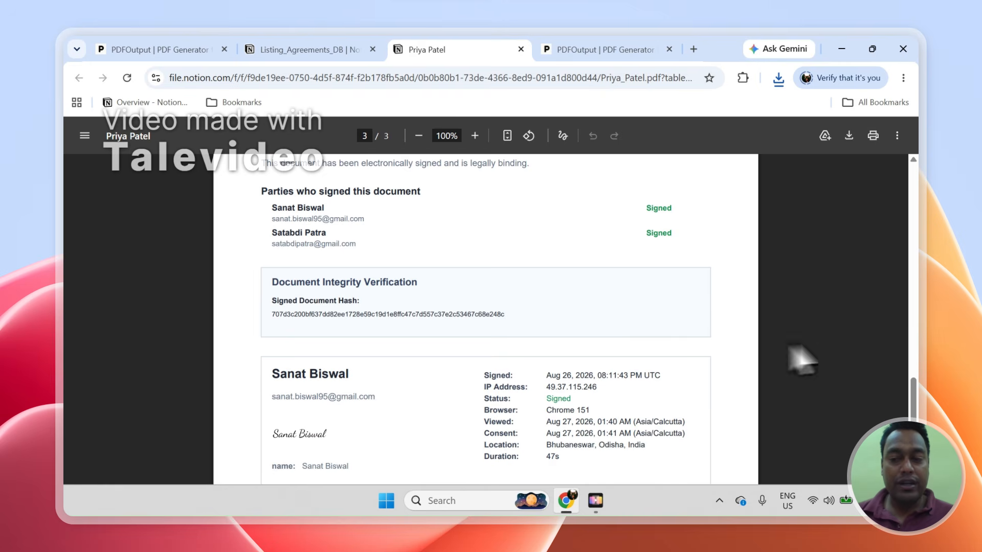
pyautogui.moveTo(919, 379); pyautogui.dragTo(888, 291)
pyautogui.click(307, 49)
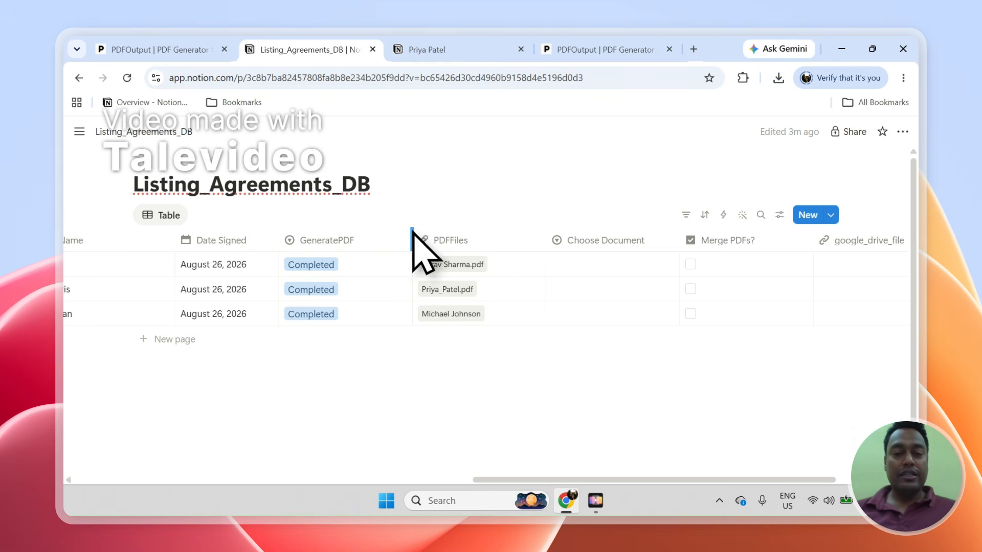
# - Drag the GeneratePDF column border left, then bring up the fourth tab's PDFOutput sign page
pyautogui.moveTo(416, 237); pyautogui.dragTo(381, 228)
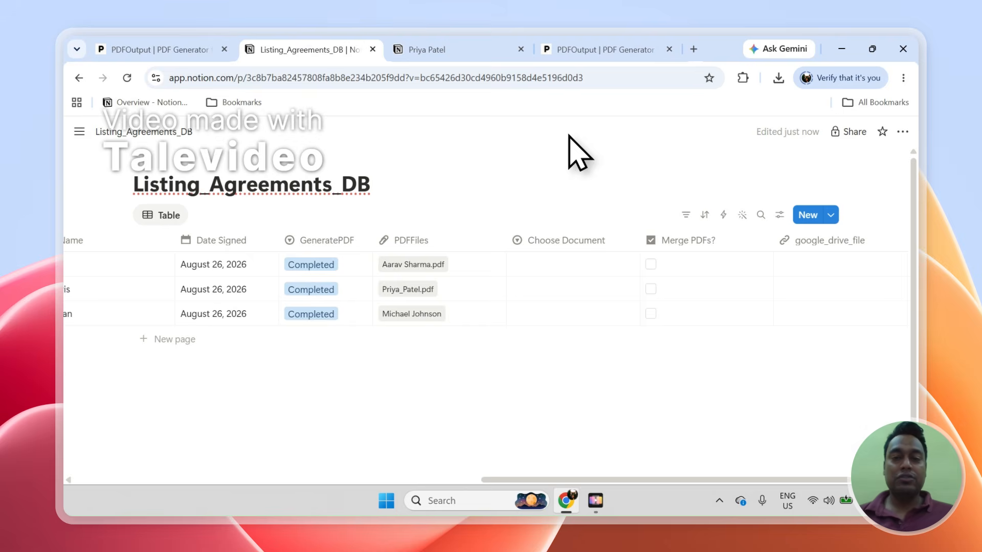
pyautogui.click(588, 49)
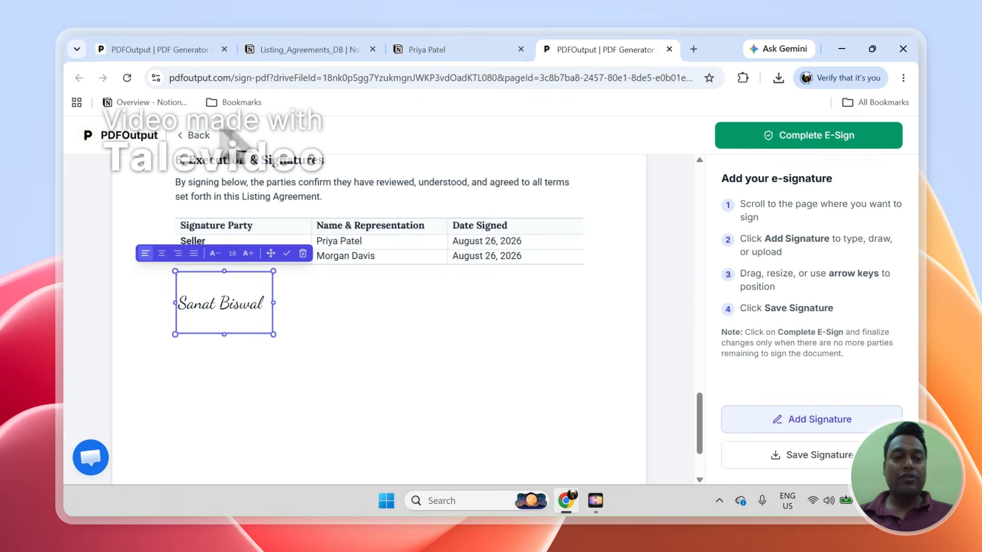
# - Sign out of PDFOutput from the avatar menu on the recent documents dashboard
pyautogui.click(144, 47)
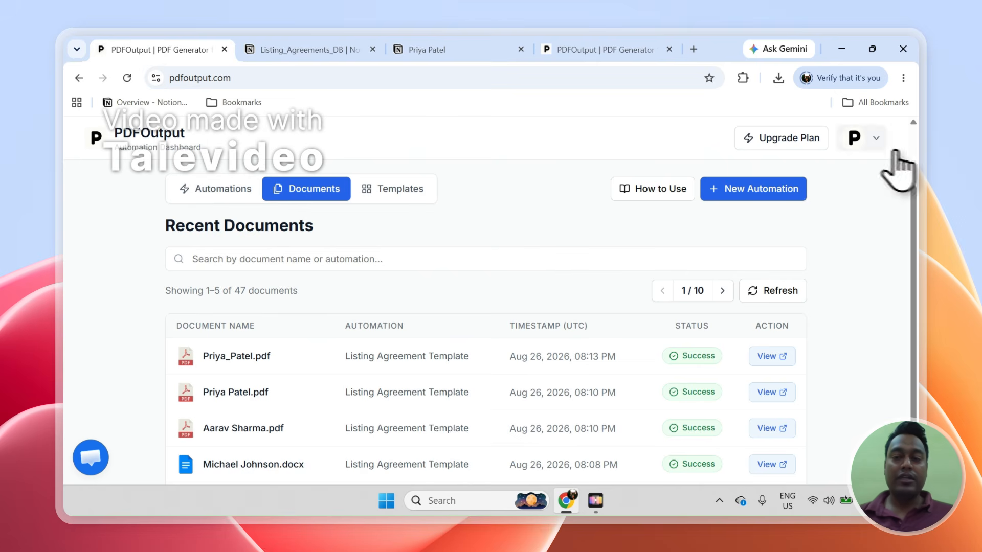
pyautogui.click(876, 139)
pyautogui.click(792, 306)
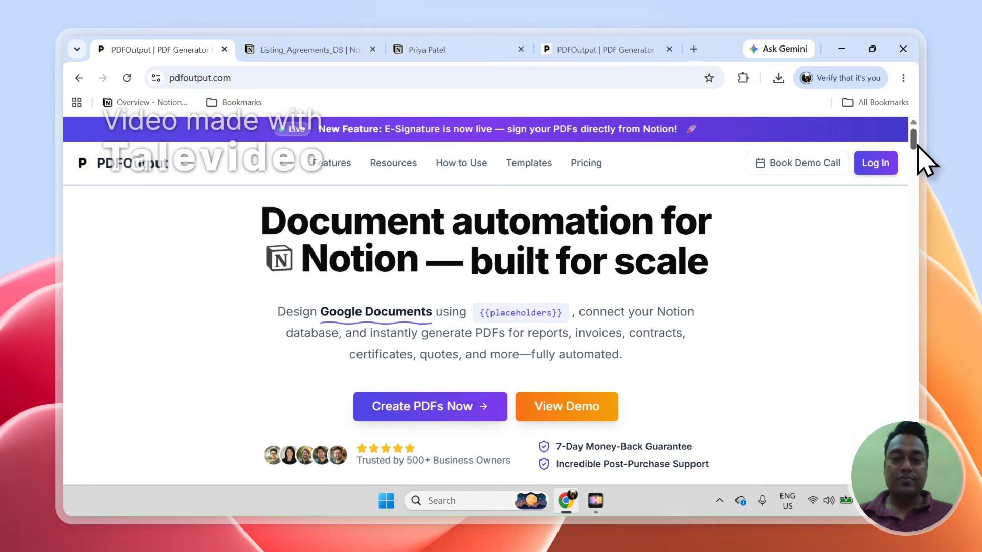
# - Open the Contact page from the footer, then open and minimize the support chat
pyautogui.moveTo(915, 144); pyautogui.dragTo(914, 197)
pyautogui.scroll(5, 919, 192)
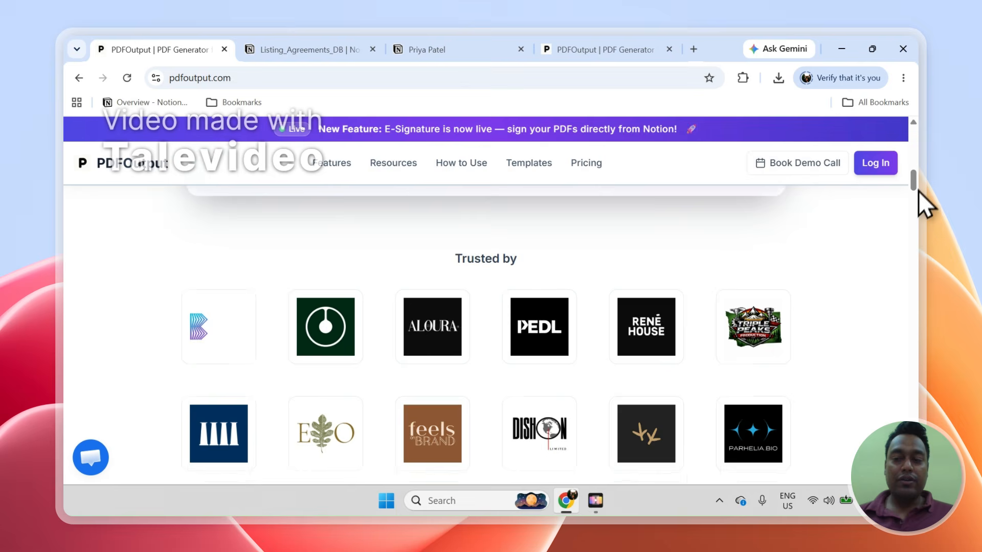
pyautogui.moveTo(916, 189); pyautogui.dragTo(917, 353)
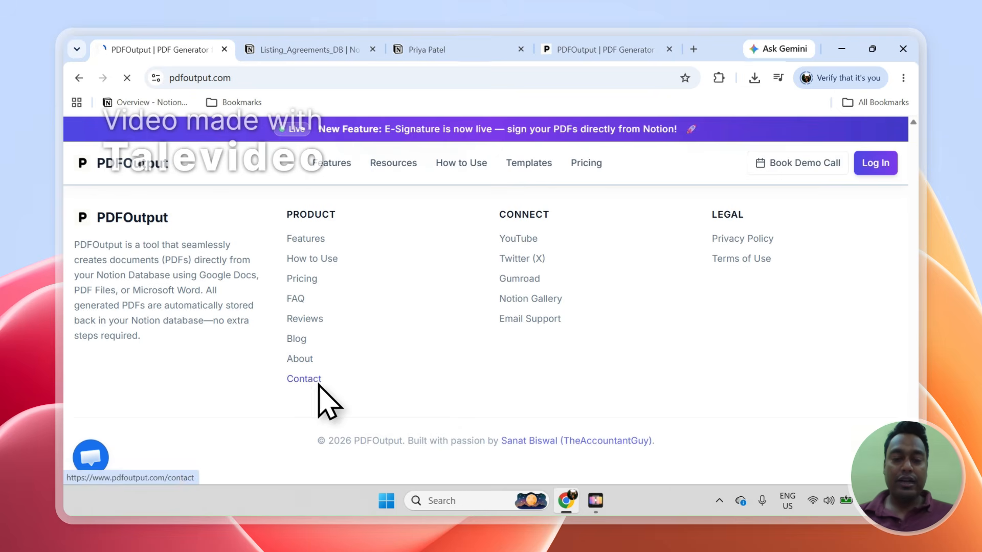
pyautogui.click(327, 388)
pyautogui.moveTo(913, 186); pyautogui.dragTo(926, 286)
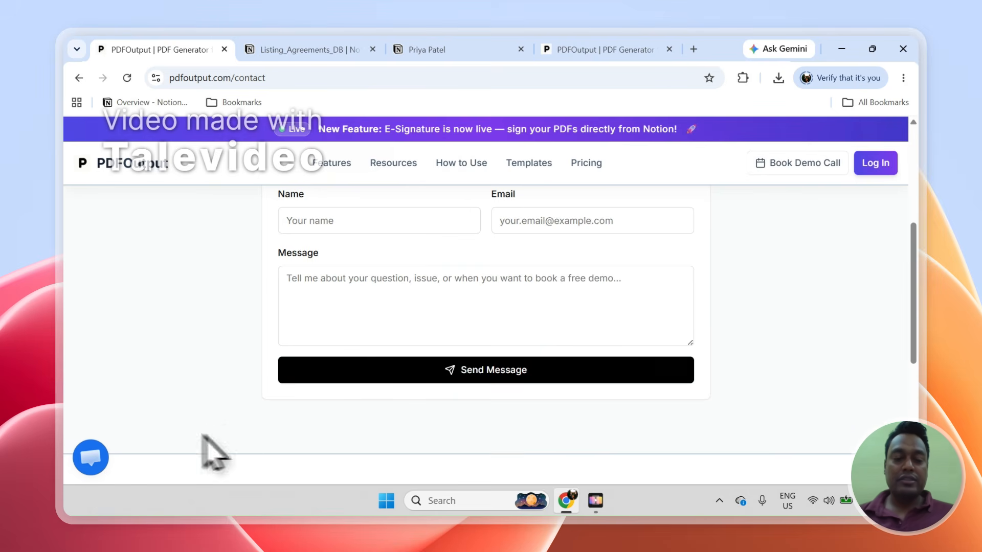
pyautogui.click(102, 460)
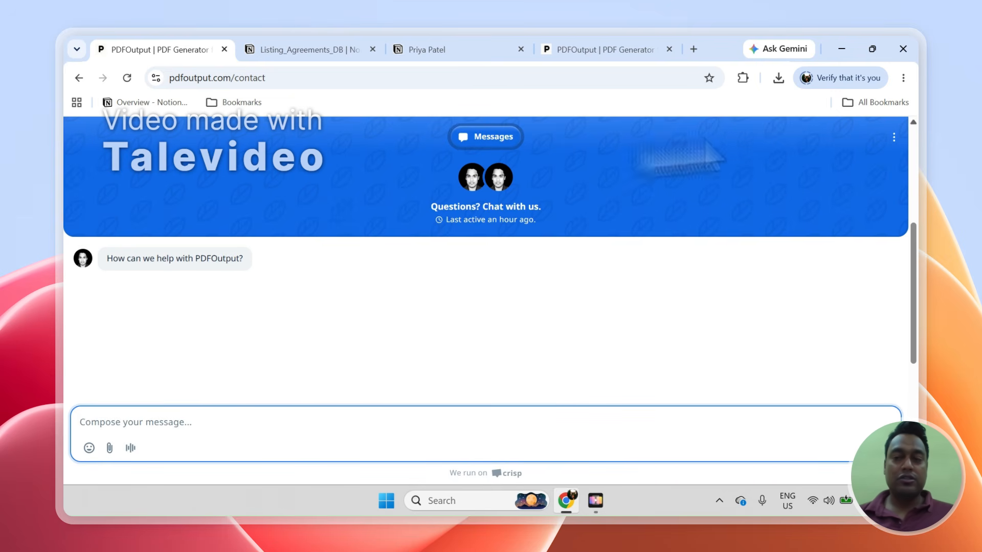
pyautogui.click(894, 137)
pyautogui.click(862, 165)
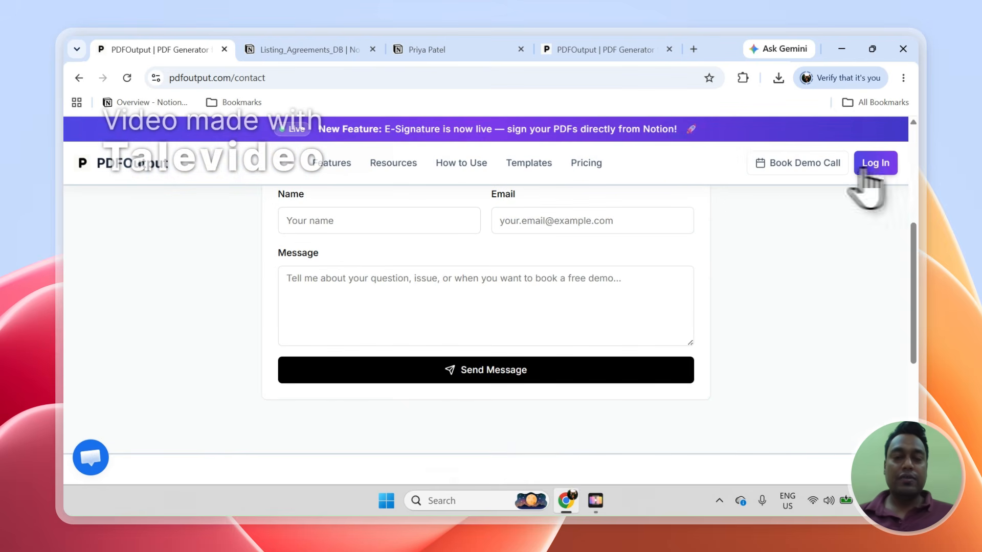